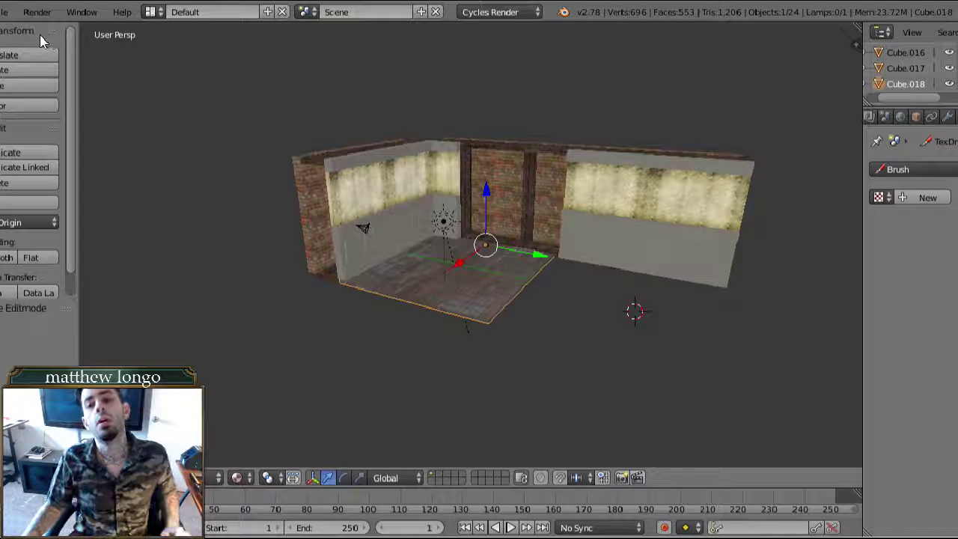
# - Examine the room's wallpapered walls, brick doorway and wooden floor from several angles, up close and from afar
pyautogui.click(795, 453)
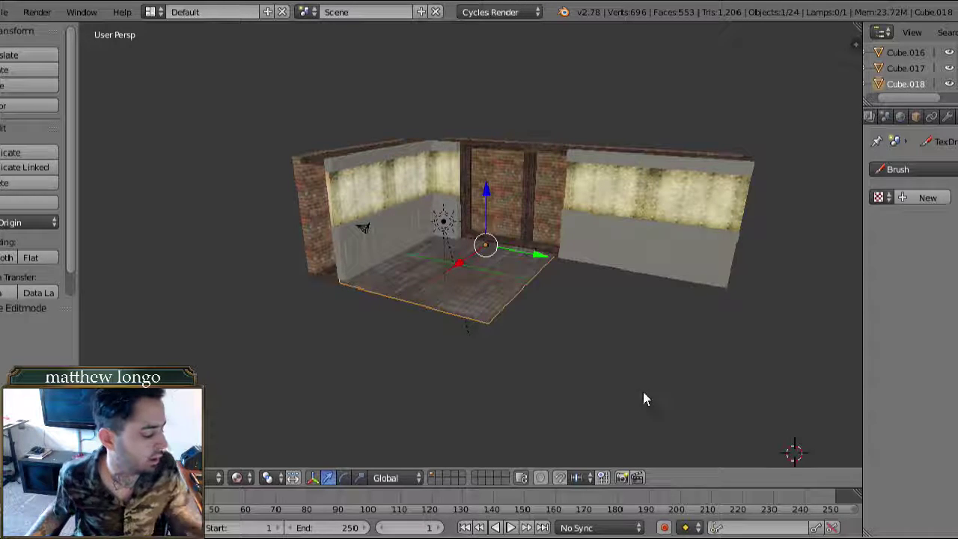
pyautogui.scroll(4, 580, 283)
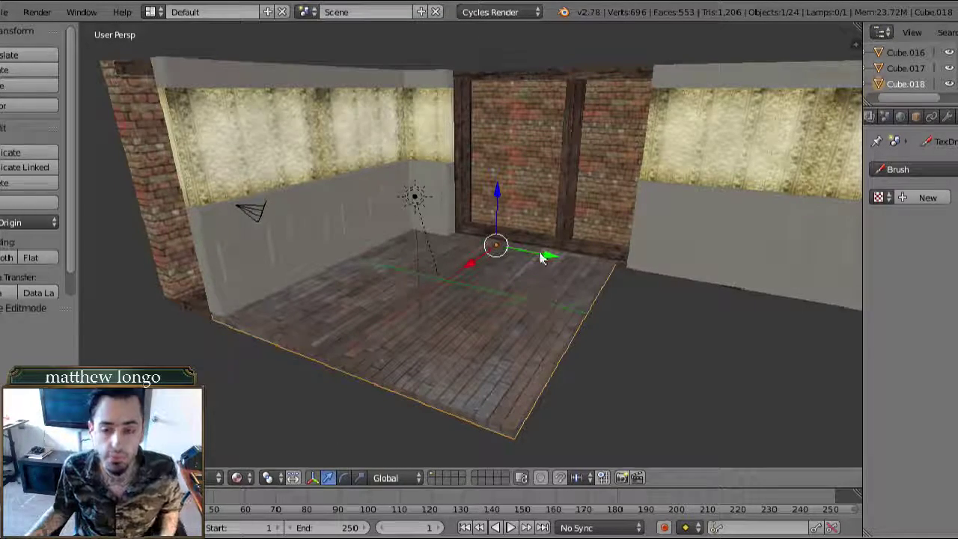
pyautogui.moveTo(522, 277); pyautogui.dragTo(531, 340, button='middle')
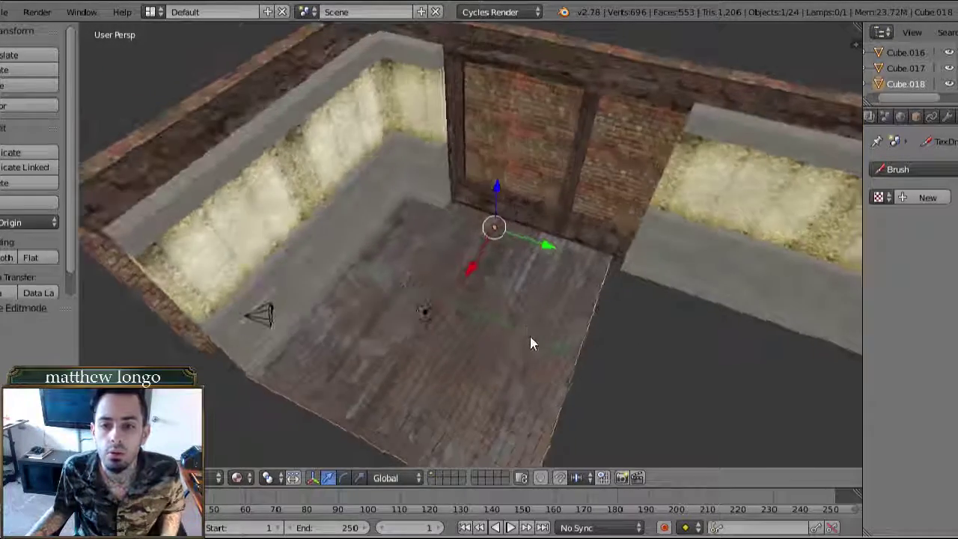
pyautogui.scroll(2, 494, 267)
pyautogui.moveTo(503, 266); pyautogui.dragTo(386, 192, button='middle')
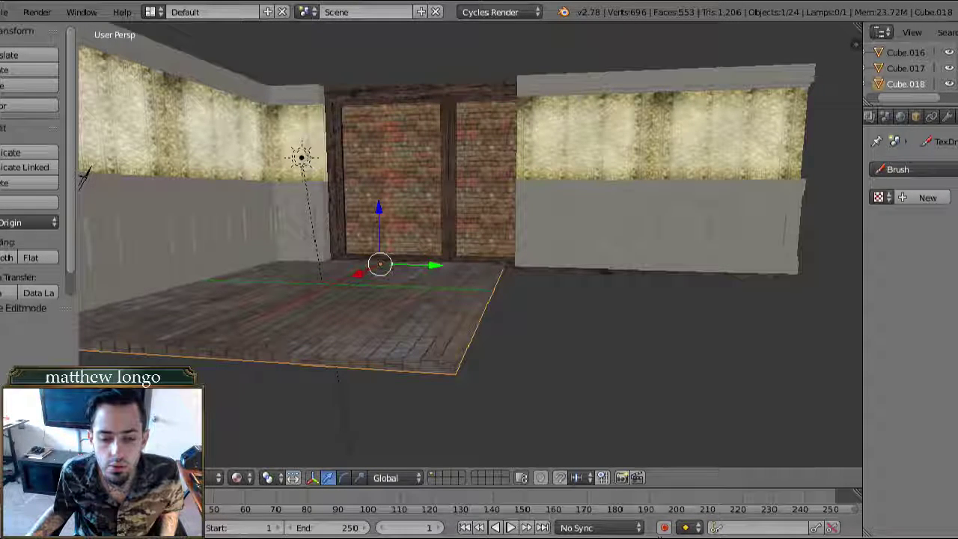
pyautogui.moveTo(441, 317); pyautogui.dragTo(310, 299, button='middle')
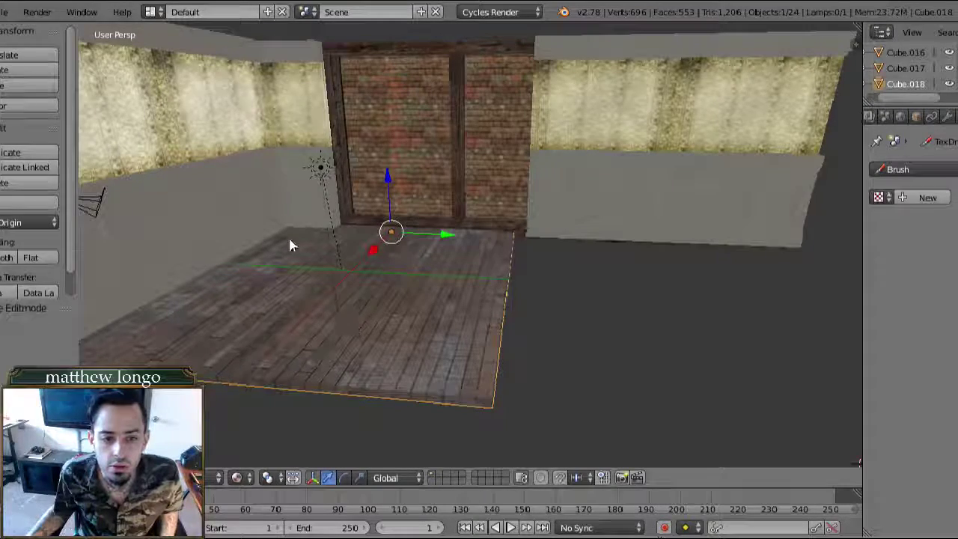
pyautogui.moveTo(484, 235); pyautogui.dragTo(339, 170, button='middle')
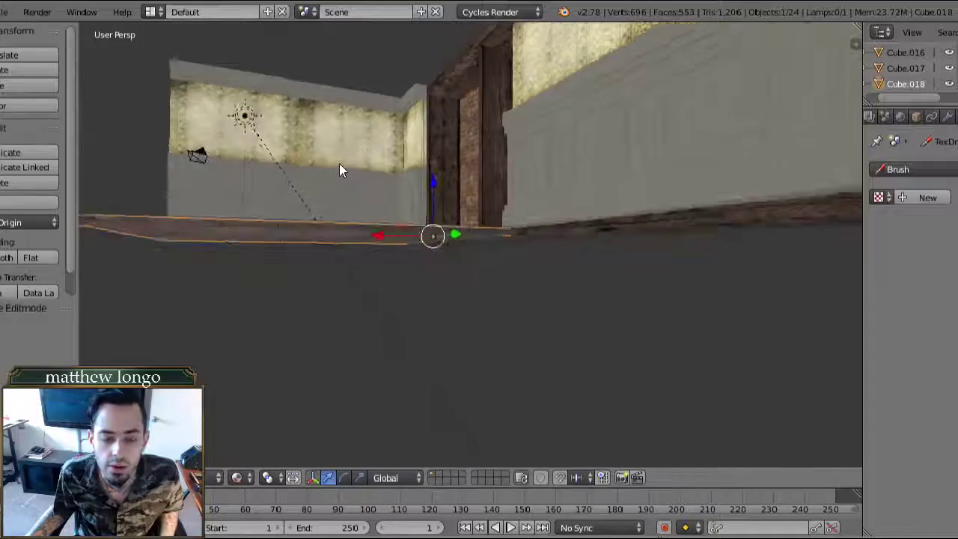
pyautogui.scroll(5, 339, 171)
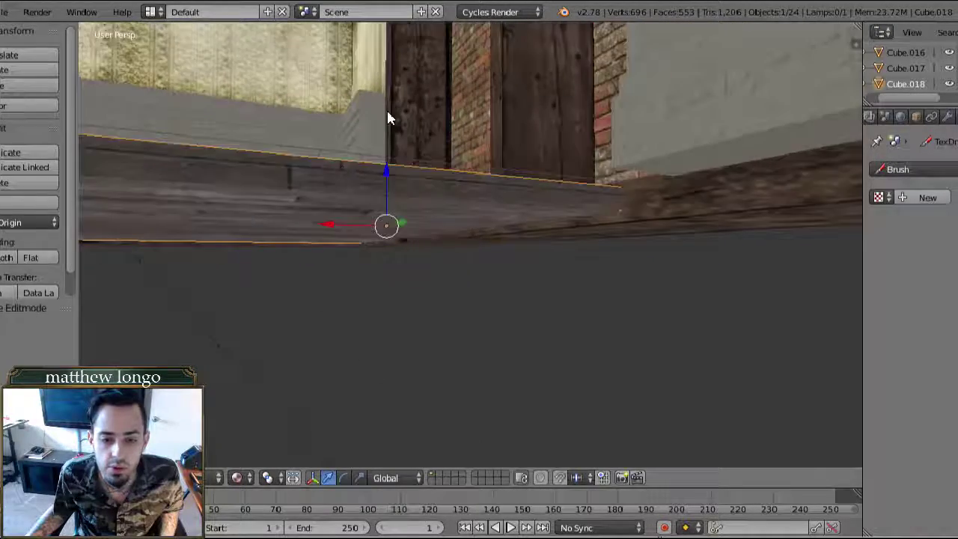
pyautogui.moveTo(388, 118); pyautogui.dragTo(445, 320, button='middle')
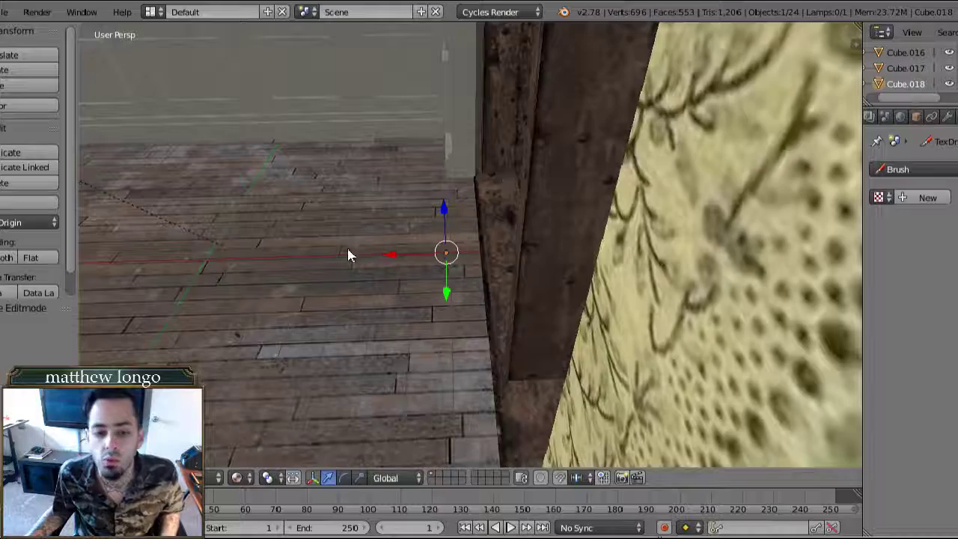
pyautogui.moveTo(349, 252); pyautogui.dragTo(420, 228, button='middle')
pyautogui.scroll(-2, 421, 229)
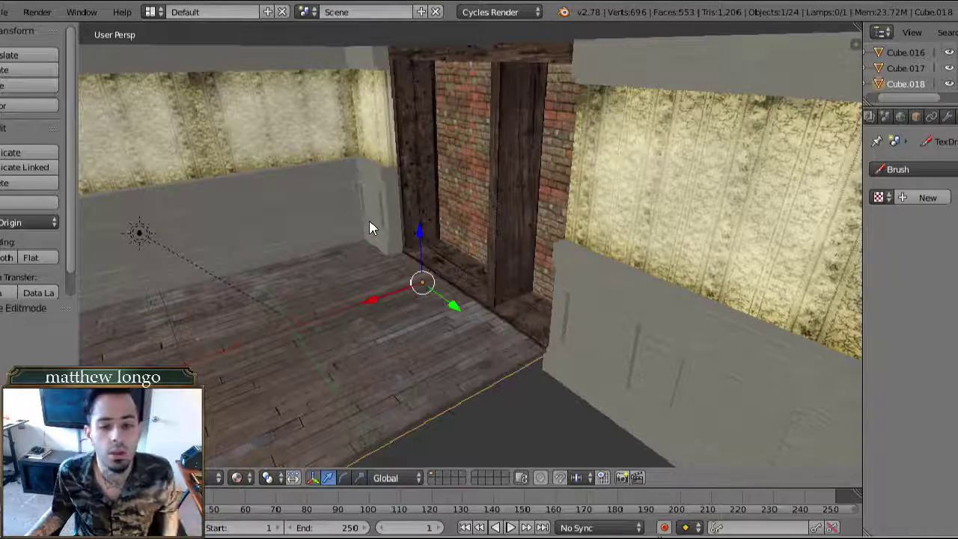
pyautogui.moveTo(370, 228); pyautogui.dragTo(370, 302, button='middle')
pyautogui.scroll(-6, 367, 311)
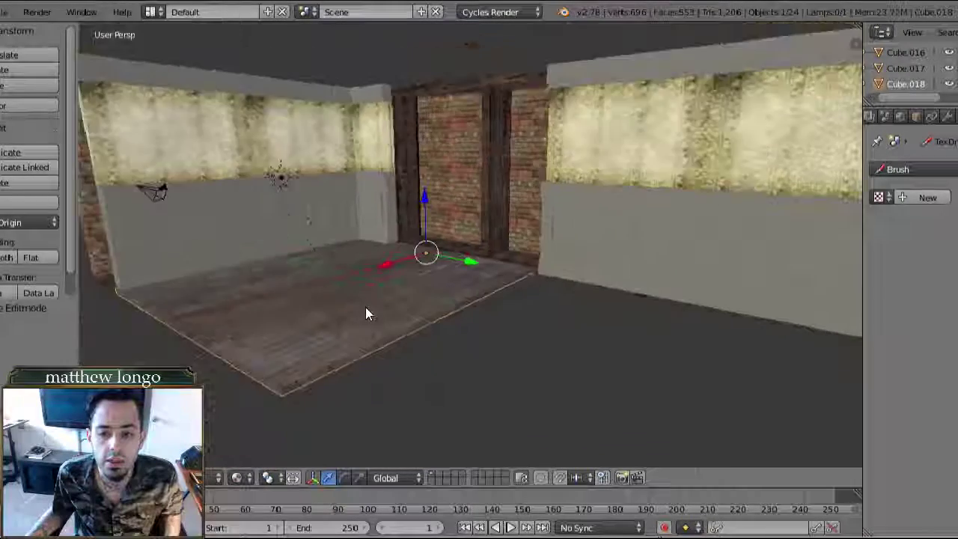
pyautogui.scroll(2, 396, 229)
pyautogui.moveTo(397, 234); pyautogui.dragTo(424, 289, button='middle')
pyautogui.scroll(4, 424, 289)
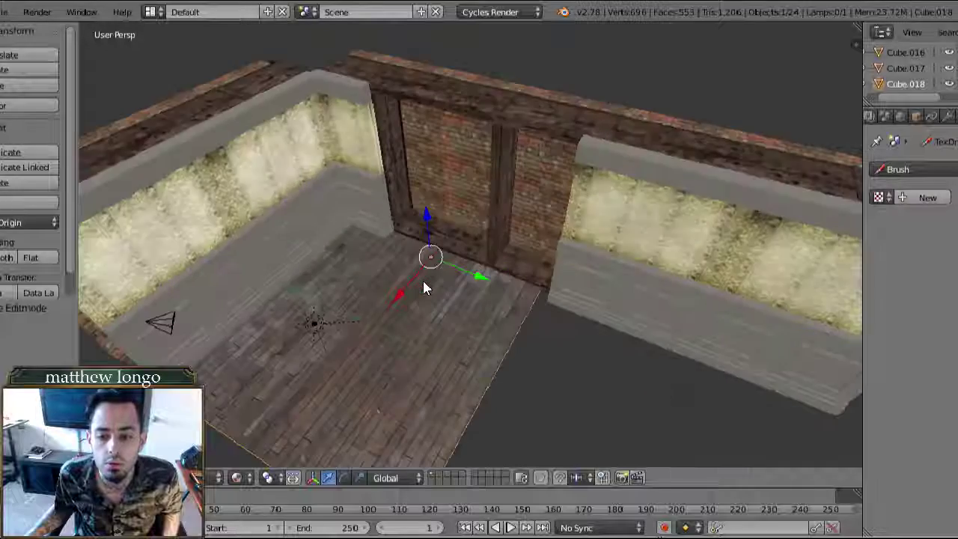
pyautogui.scroll(-2, 424, 289)
pyautogui.scroll(5, 423, 289)
pyautogui.scroll(-4, 424, 289)
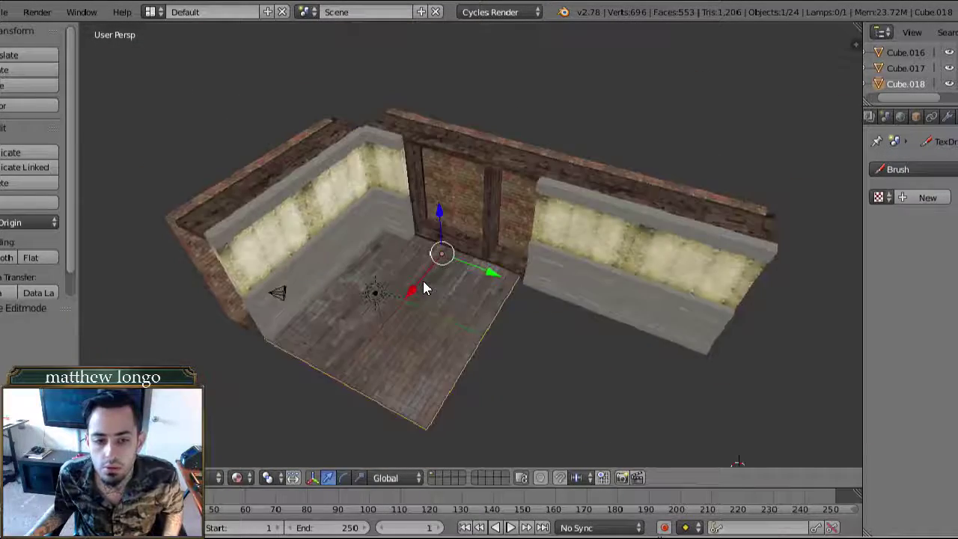
pyautogui.scroll(3, 424, 289)
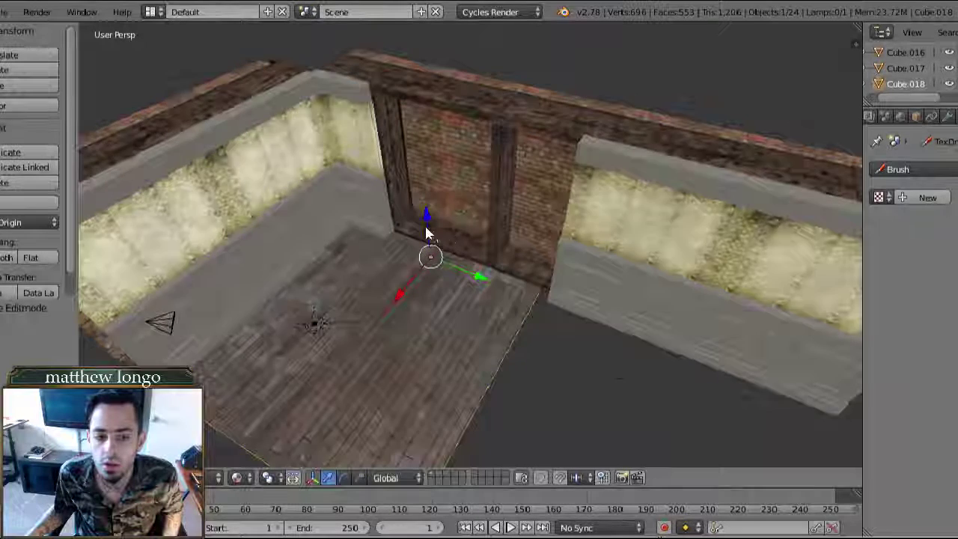
pyautogui.scroll(-4, 412, 227)
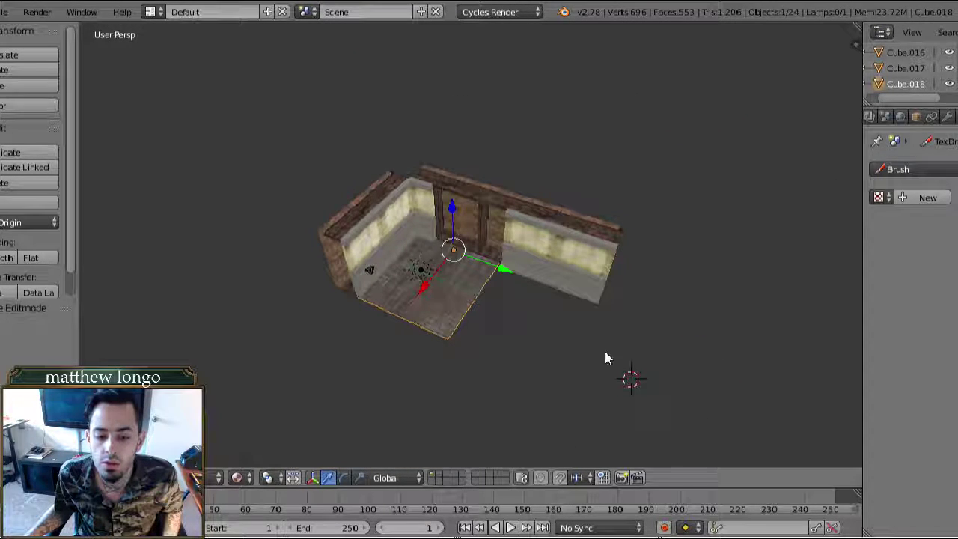
# - Duplicate the wall panelling and wallpaper beyond the floor's open edge and move the copies about 10.17 units along X
pyautogui.scroll(2, 540, 309)
pyautogui.moveTo(540, 309); pyautogui.dragTo(554, 262, button='middle')
pyautogui.rightClick(554, 262)
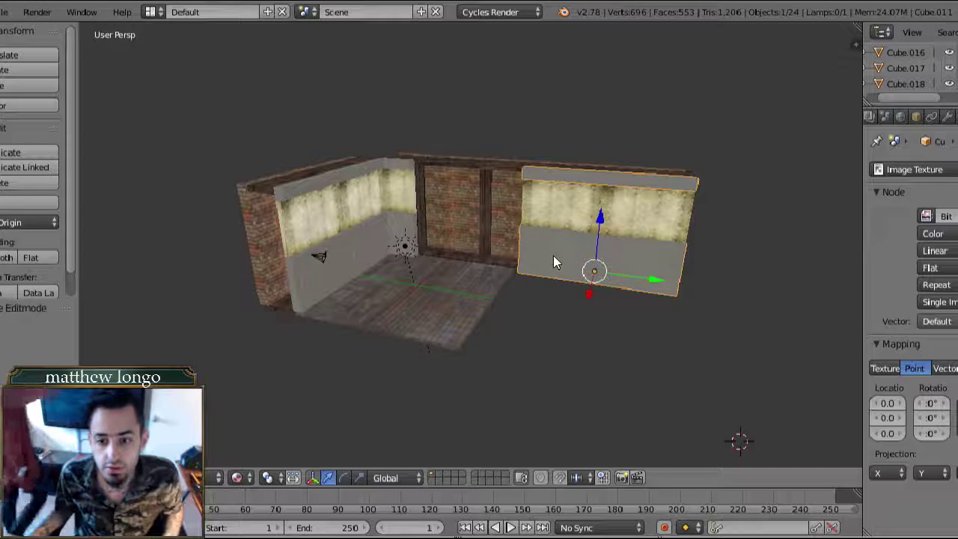
pyautogui.keyDown('shift'); pyautogui.rightClick(565, 201); pyautogui.keyUp('shift')
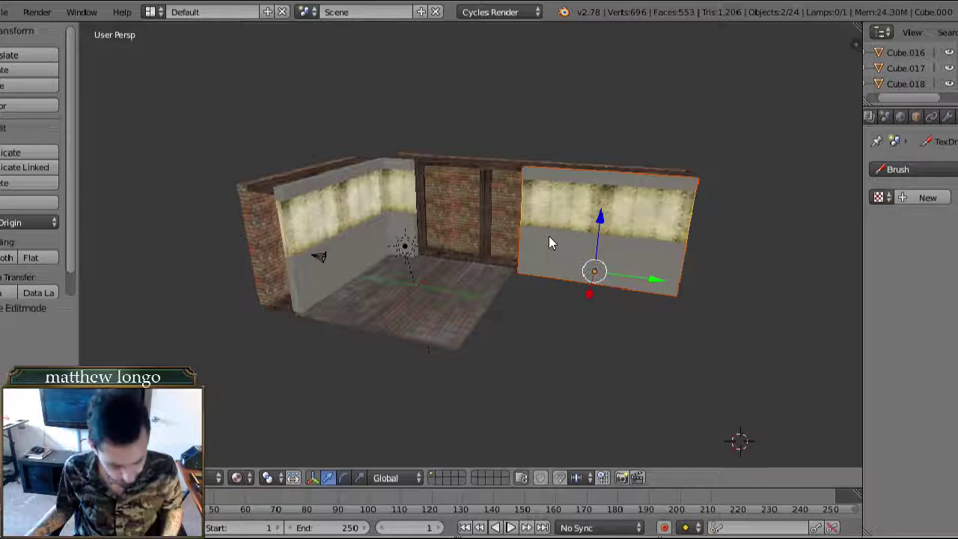
pyautogui.hotkey('shift', 'd')
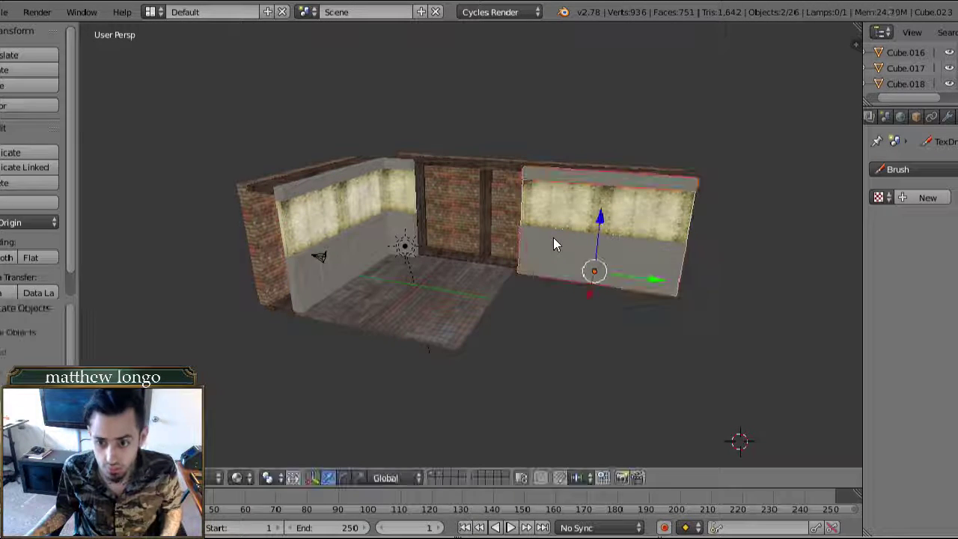
pyautogui.moveTo(619, 284); pyautogui.dragTo(581, 307, button='middle')
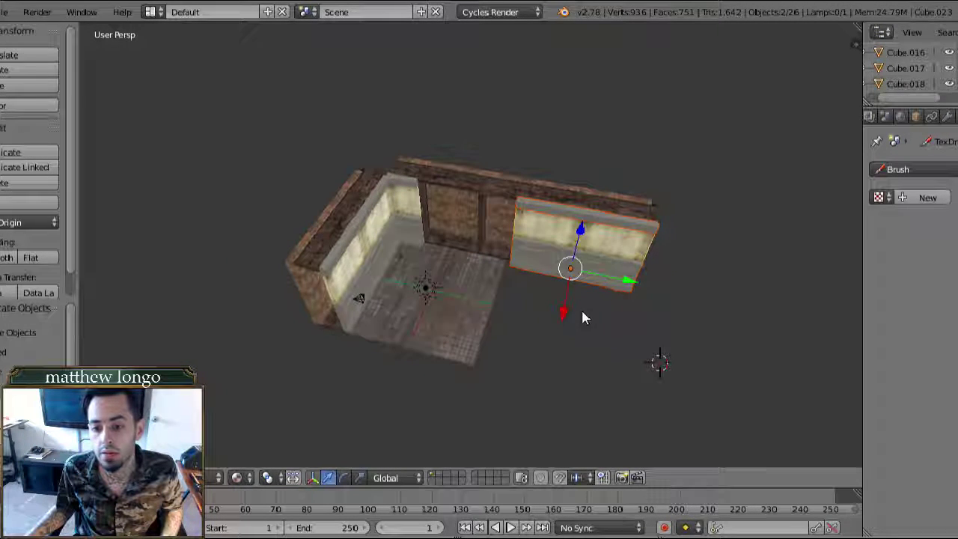
pyautogui.moveTo(566, 308); pyautogui.dragTo(550, 372)
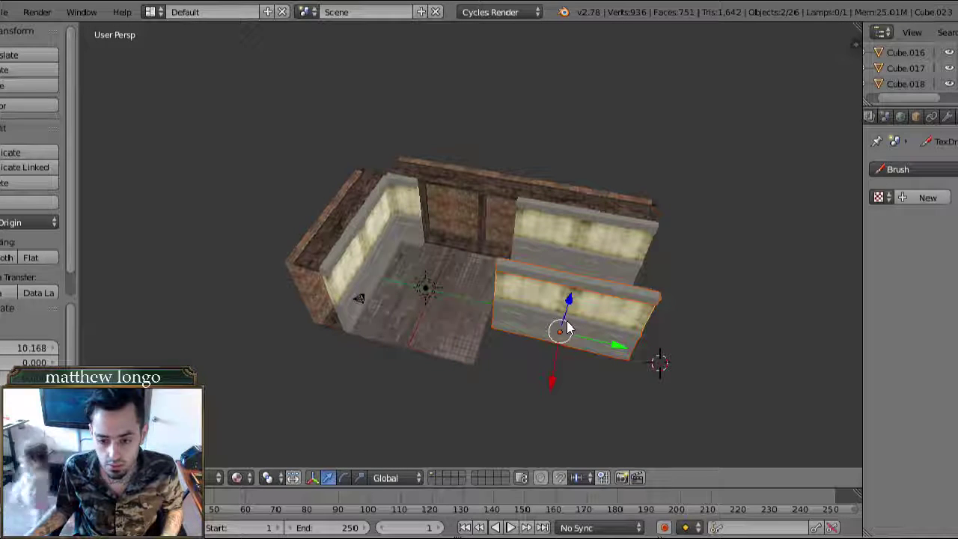
# - Rotate the duplicated wall pieces -90° about Z and move them about 8.68 units along Y
pyautogui.press('r')
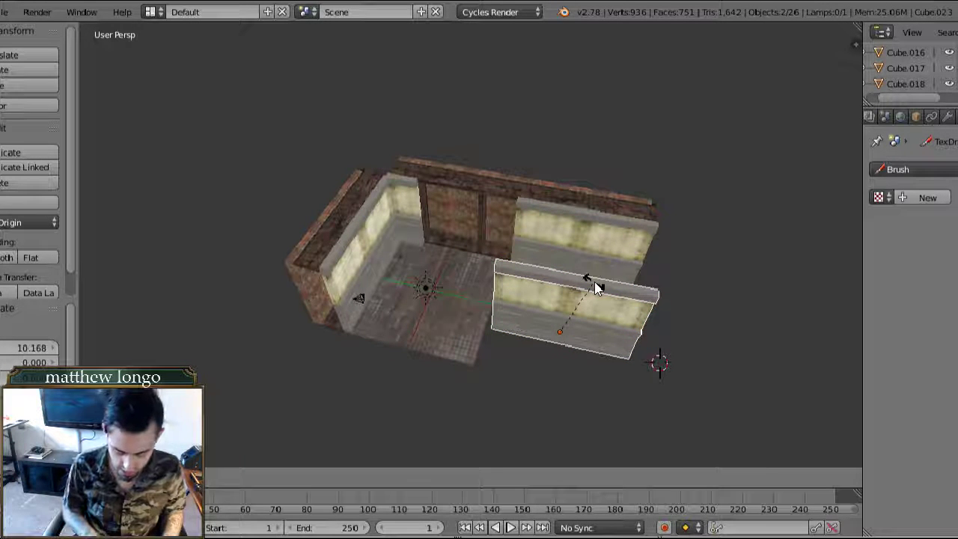
pyautogui.write('z90')
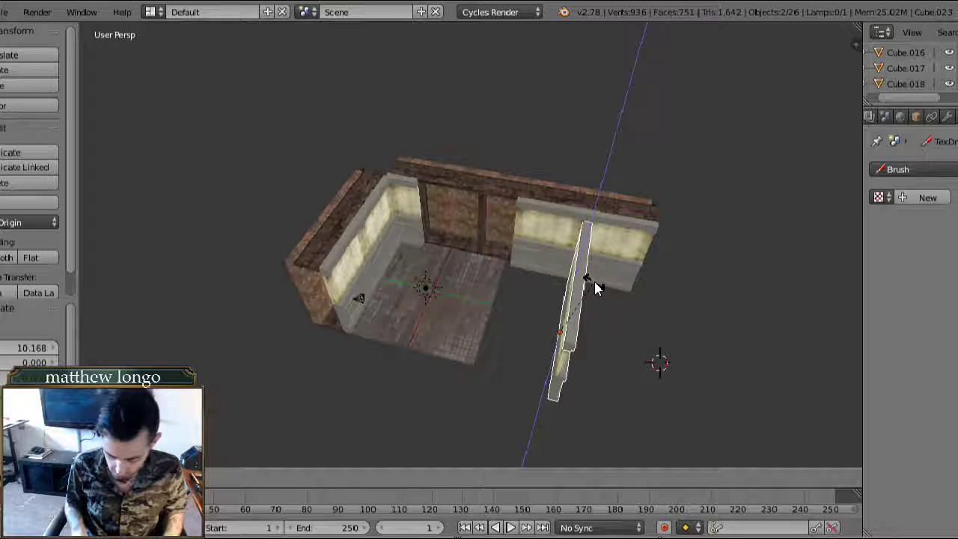
pyautogui.press('Return')
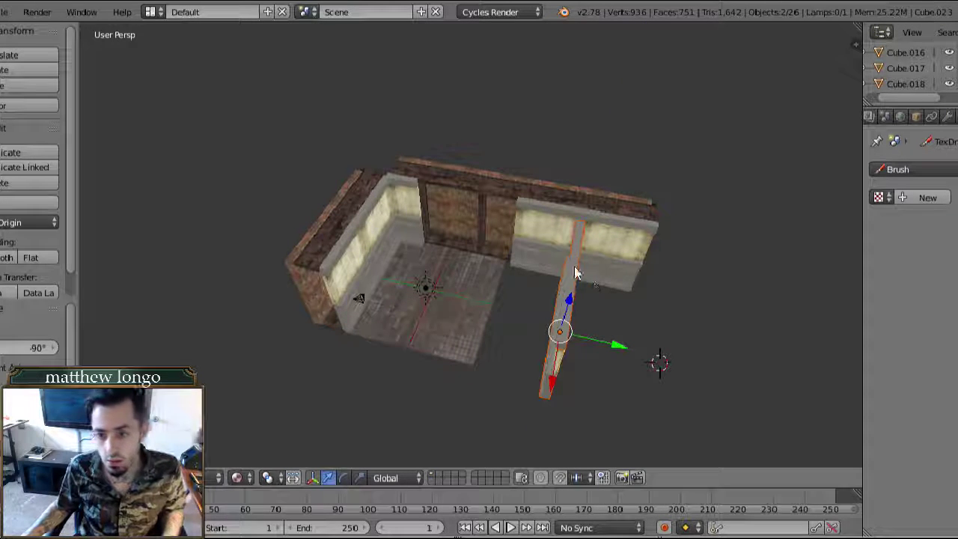
pyautogui.press('r')
pyautogui.press('y')
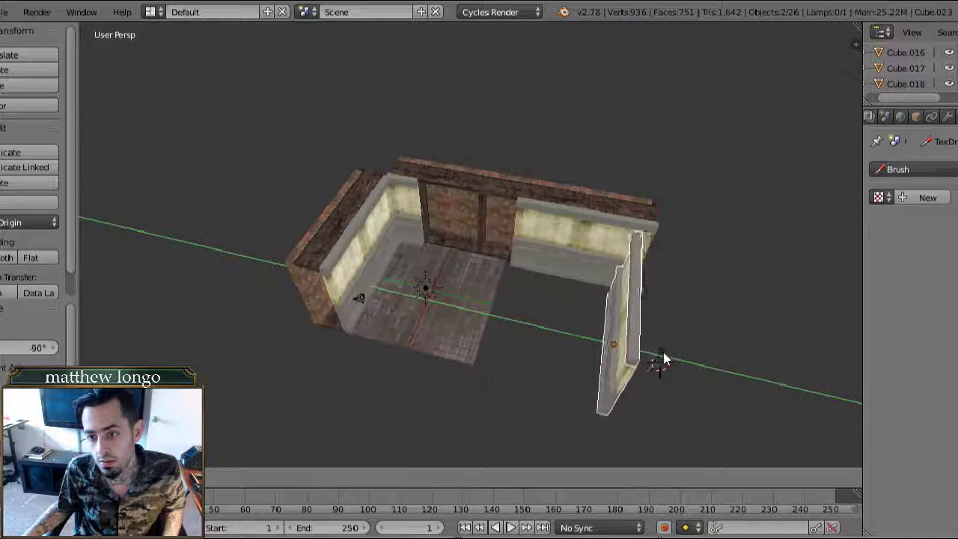
pyautogui.click(685, 356)
# - Move the rotated wall about -1.69 units along X and -0.235 along Y to close the corner with the back wall
pyautogui.moveTo(652, 342); pyautogui.dragTo(651, 297, button='middle')
pyautogui.scroll(6, 659, 278)
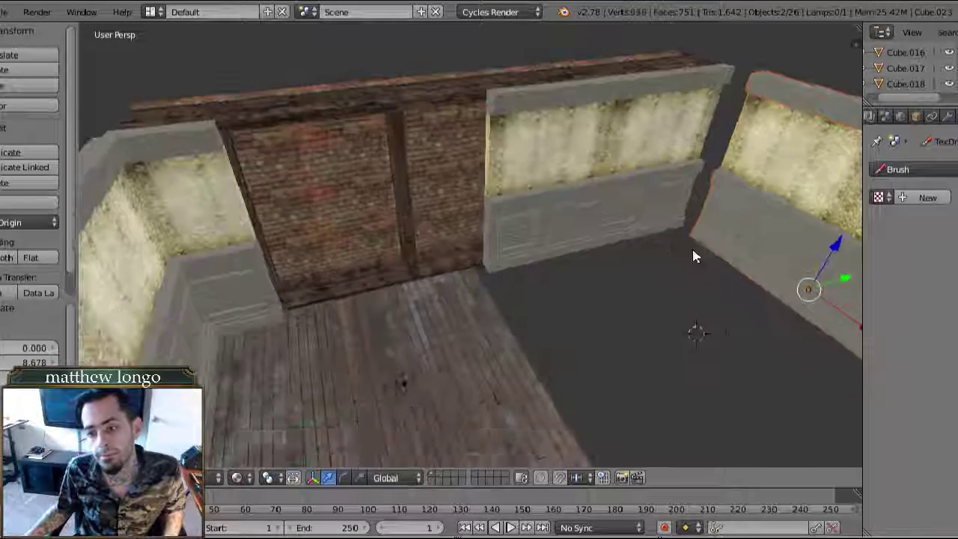
pyautogui.scroll(-3, 648, 250)
pyautogui.moveTo(649, 250); pyautogui.dragTo(636, 291, button='middle')
pyautogui.press('r')
pyautogui.press('x')
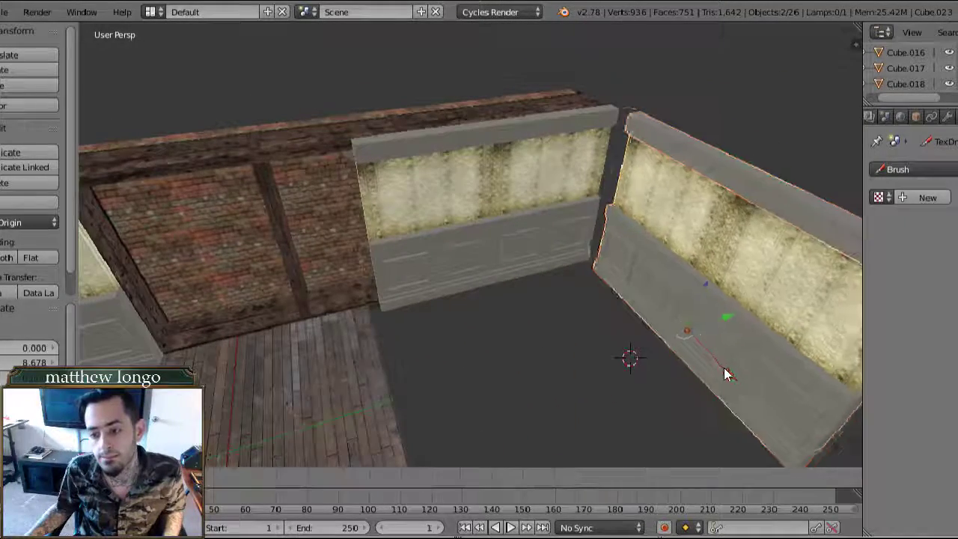
pyautogui.click(704, 356)
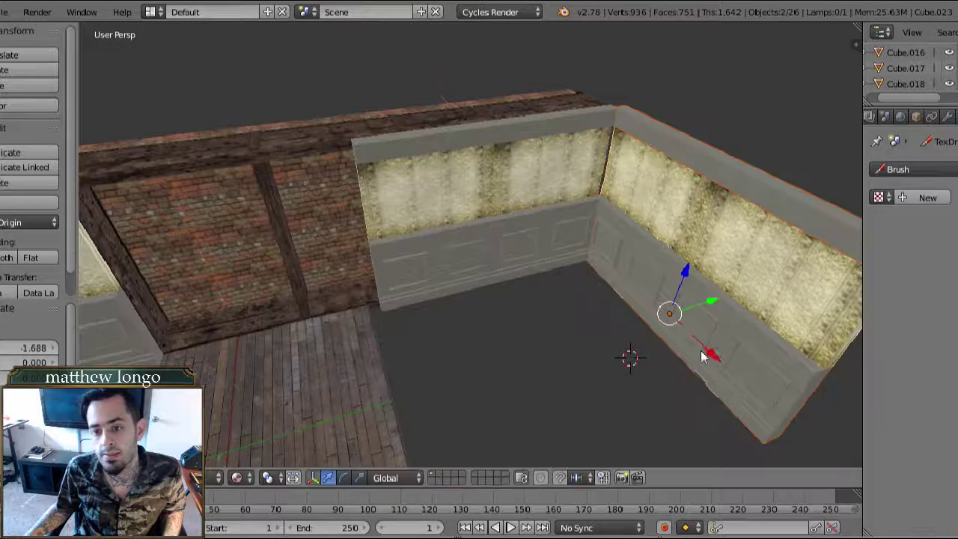
pyautogui.press('g')
pyautogui.press('y')
pyautogui.click(700, 303)
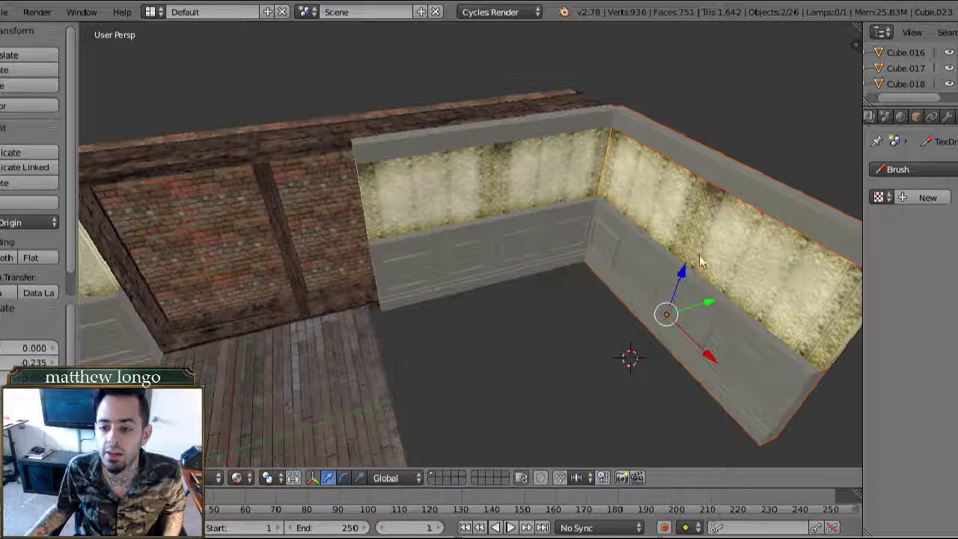
# - Shift the wooden floor piece about 0.66 units along Y towards the new wall
pyautogui.moveTo(604, 274); pyautogui.dragTo(290, 299, button='middle')
pyautogui.rightClick(291, 300)
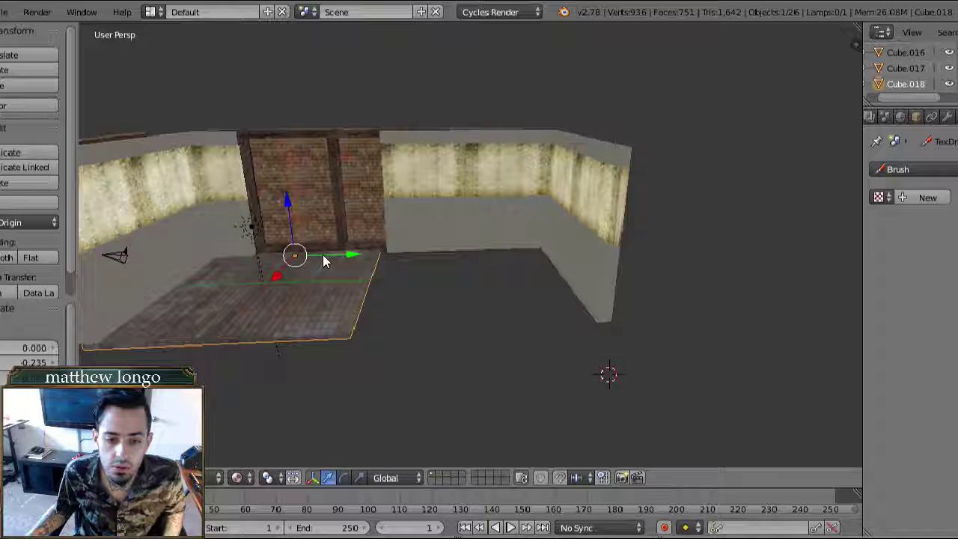
pyautogui.moveTo(323, 255); pyautogui.dragTo(330, 259)
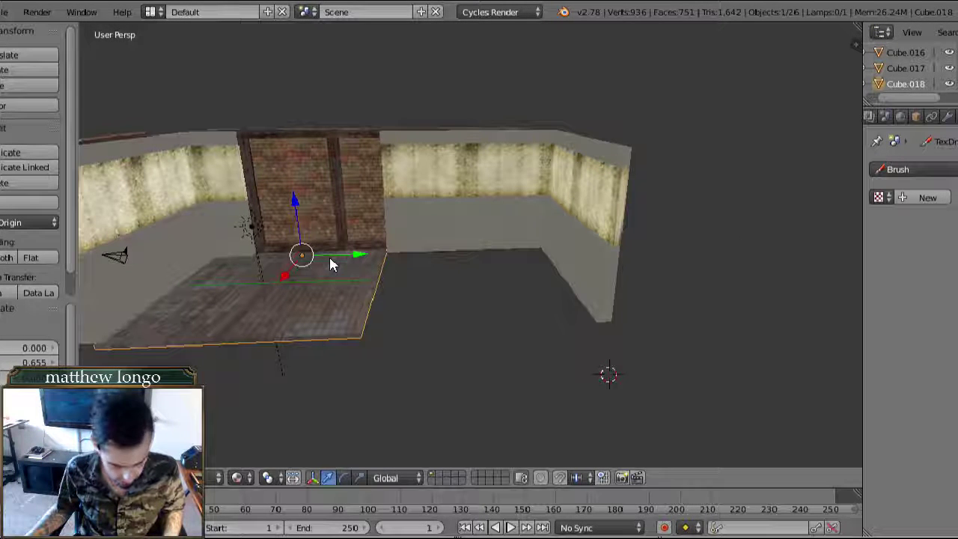
# - Duplicate the wooden floor piece and move the copy about 15.94 units along Y to fill the empty half of the room
pyautogui.hotkey('shift', 'd')
pyautogui.click(330, 259)
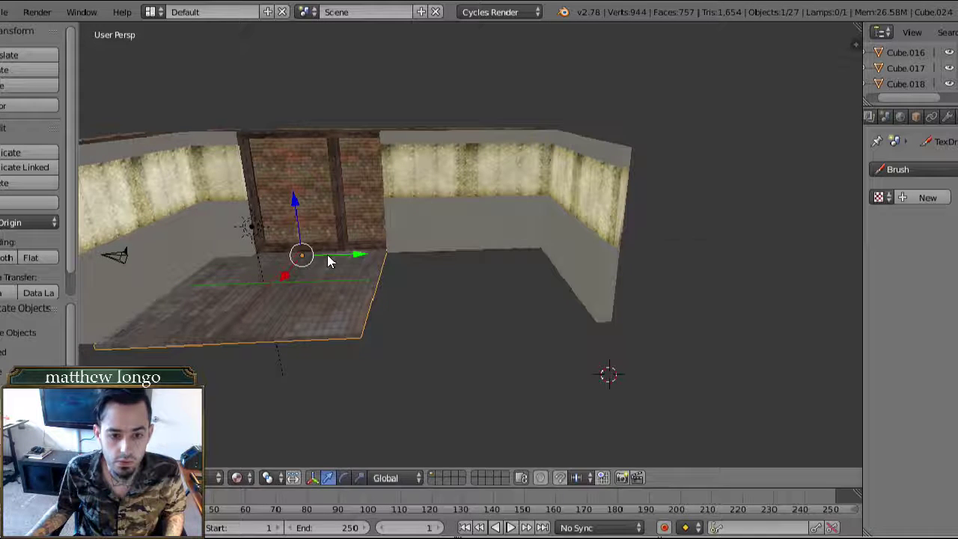
pyautogui.moveTo(328, 255); pyautogui.dragTo(492, 285)
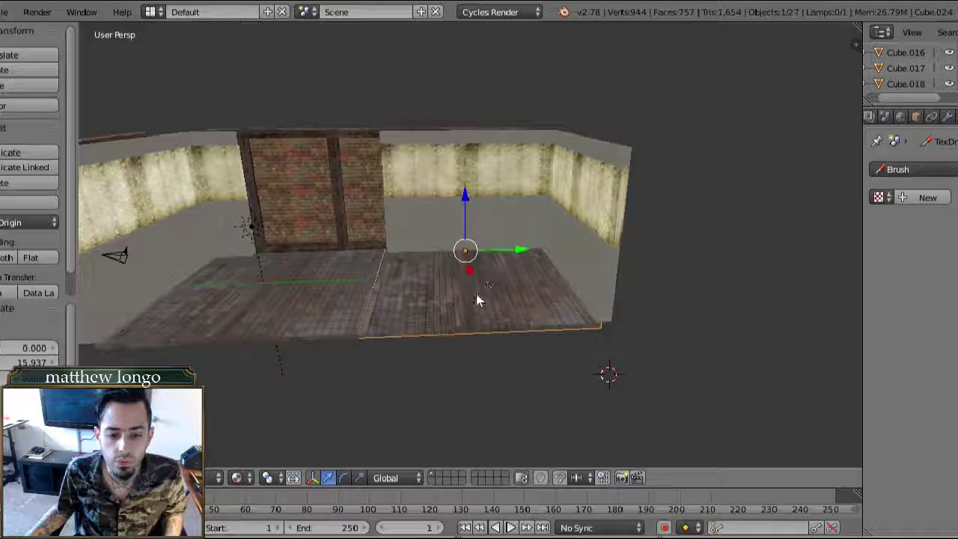
pyautogui.moveTo(448, 306); pyautogui.dragTo(479, 300, button='middle')
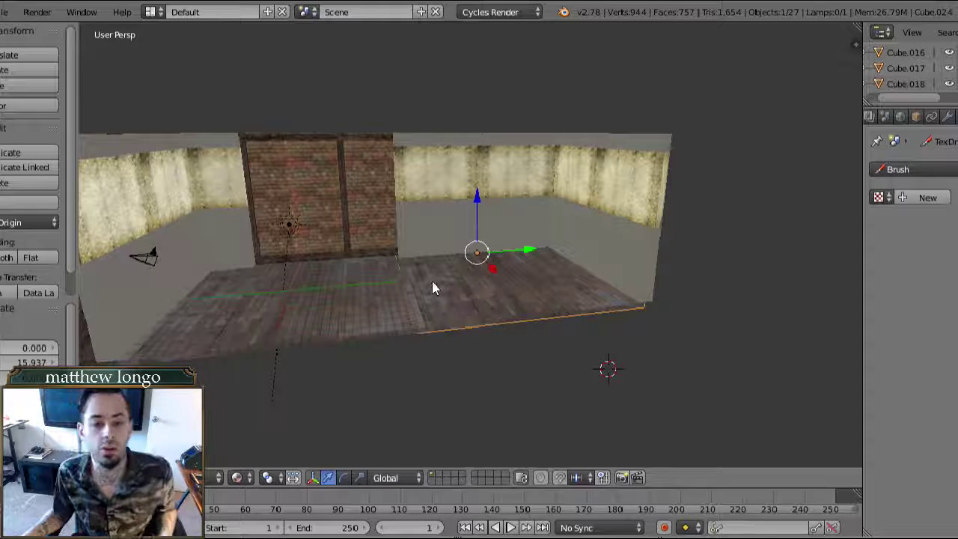
pyautogui.moveTo(376, 306); pyautogui.dragTo(405, 321, button='middle')
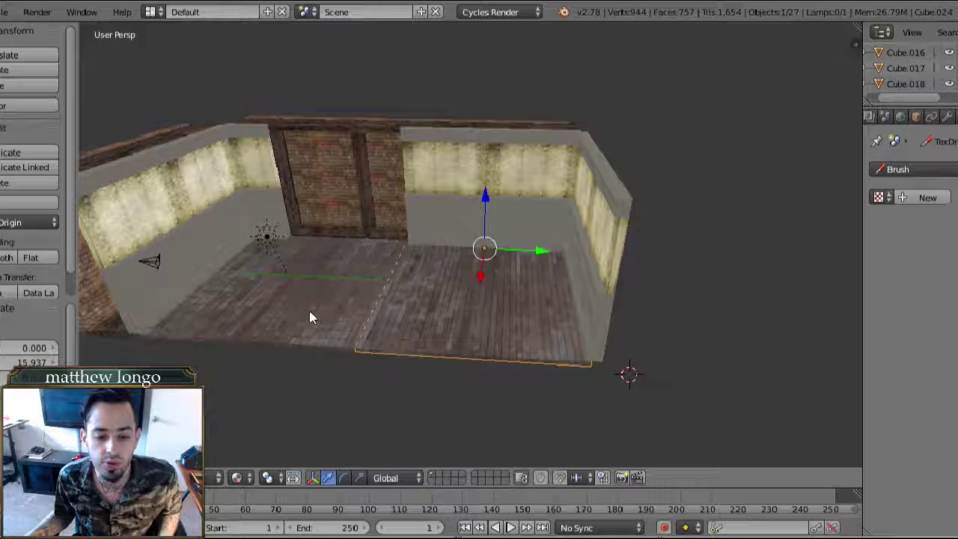
pyautogui.moveTo(312, 317); pyautogui.dragTo(392, 284, button='middle')
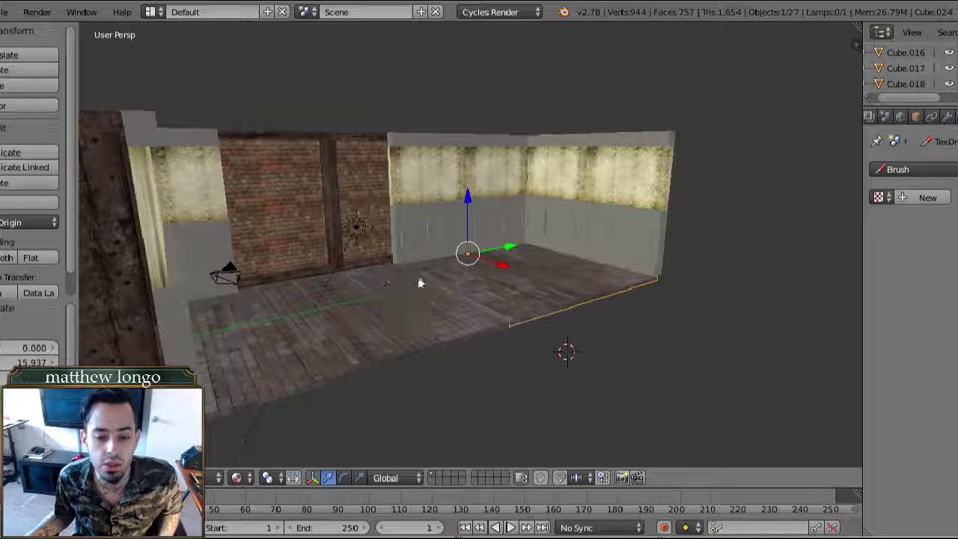
pyautogui.moveTo(507, 304); pyautogui.dragTo(477, 310, button='middle')
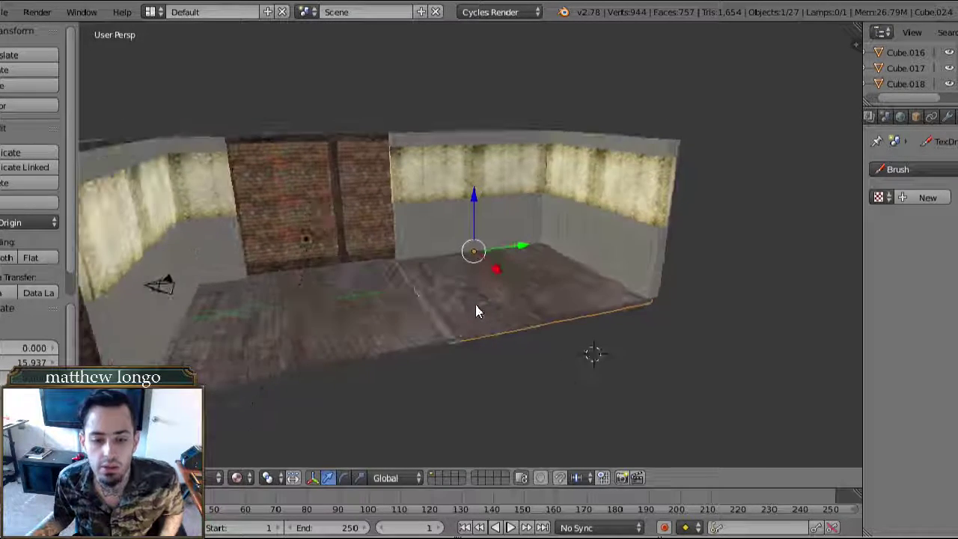
# - Examine the floor seam and the walls around the two wooden floor pieces
pyautogui.scroll(2, 457, 292)
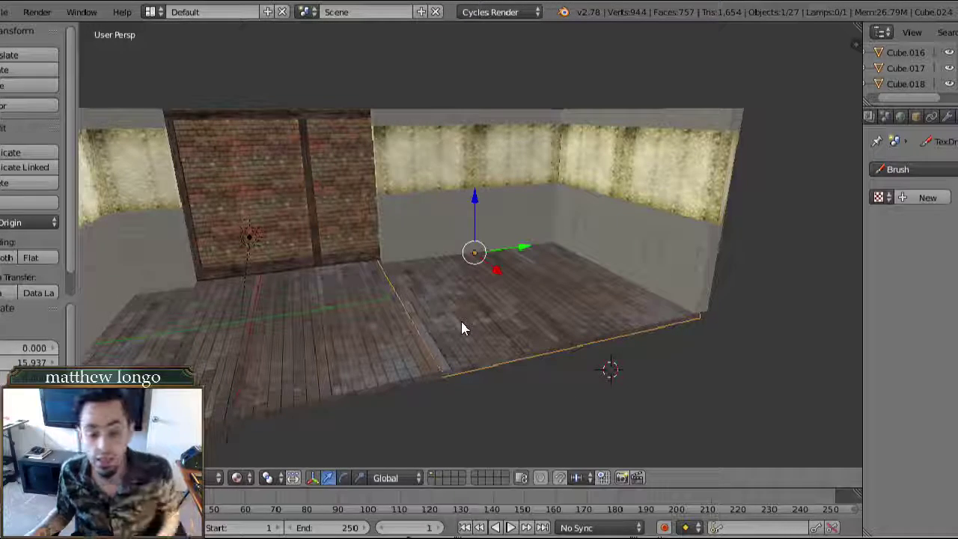
pyautogui.scroll(-1, 420, 262)
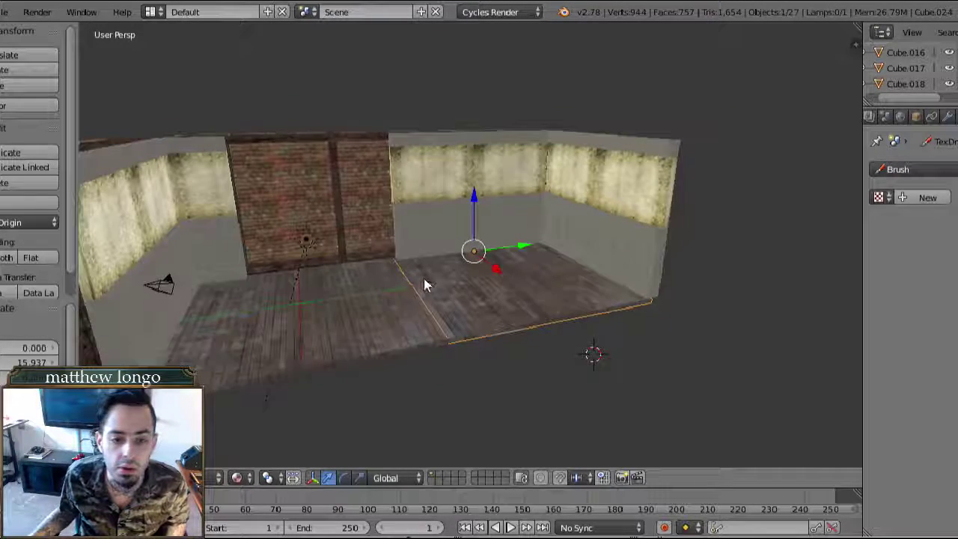
pyautogui.moveTo(429, 307); pyautogui.dragTo(268, 329, button='middle')
pyautogui.scroll(-3, 268, 326)
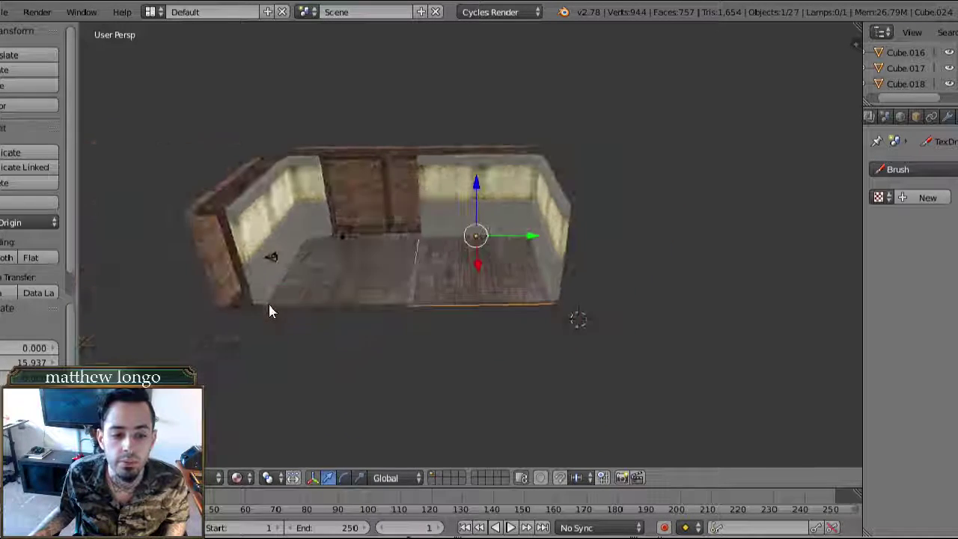
pyautogui.rightClick(319, 274)
pyautogui.moveTo(397, 281); pyautogui.dragTo(436, 265, button='middle')
pyautogui.scroll(5, 441, 261)
pyautogui.scroll(-3, 464, 318)
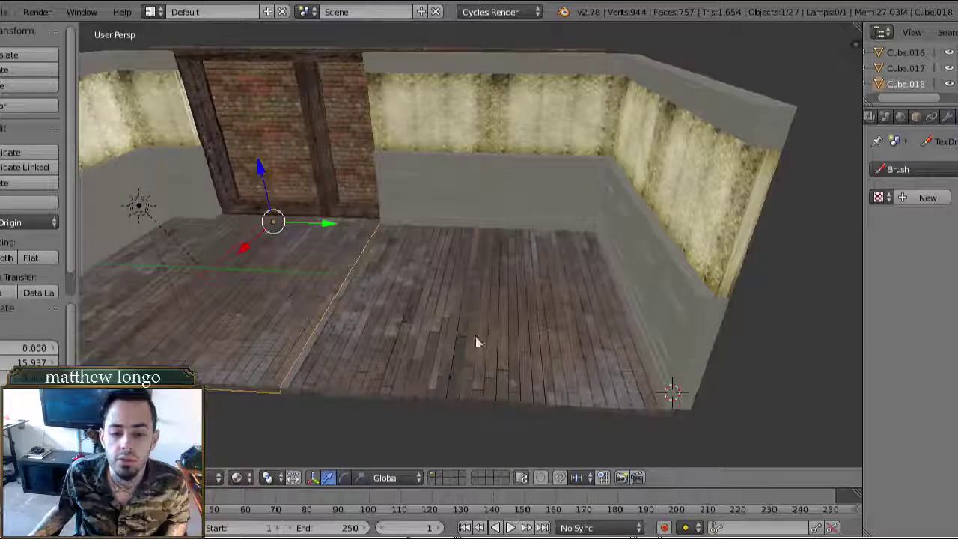
# - Duplicate the wooden floor piece beside the wallpapered corner and lower the copy along Z beneath the existing floor
pyautogui.moveTo(490, 359); pyautogui.dragTo(486, 327, button='middle')
pyautogui.rightClick(475, 310)
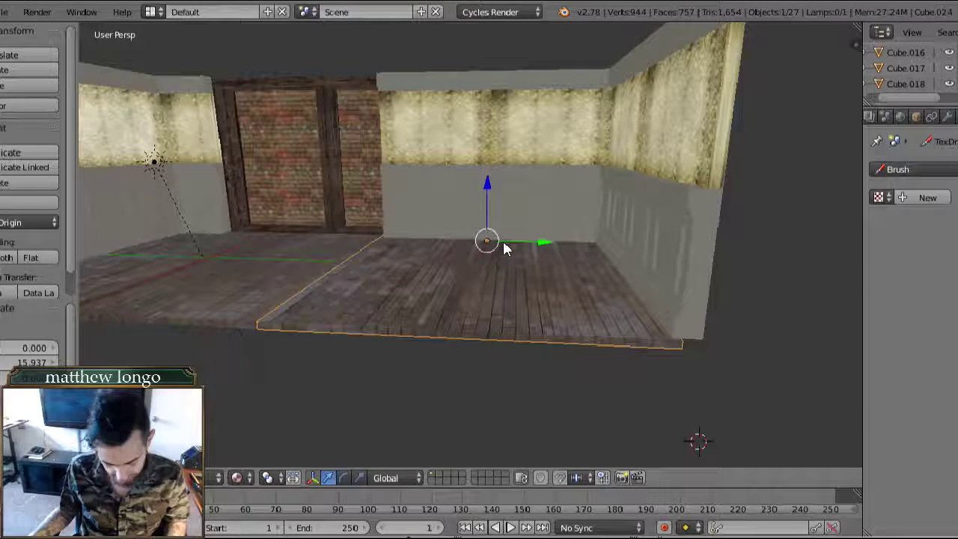
pyautogui.hotkey('shift', 'd')
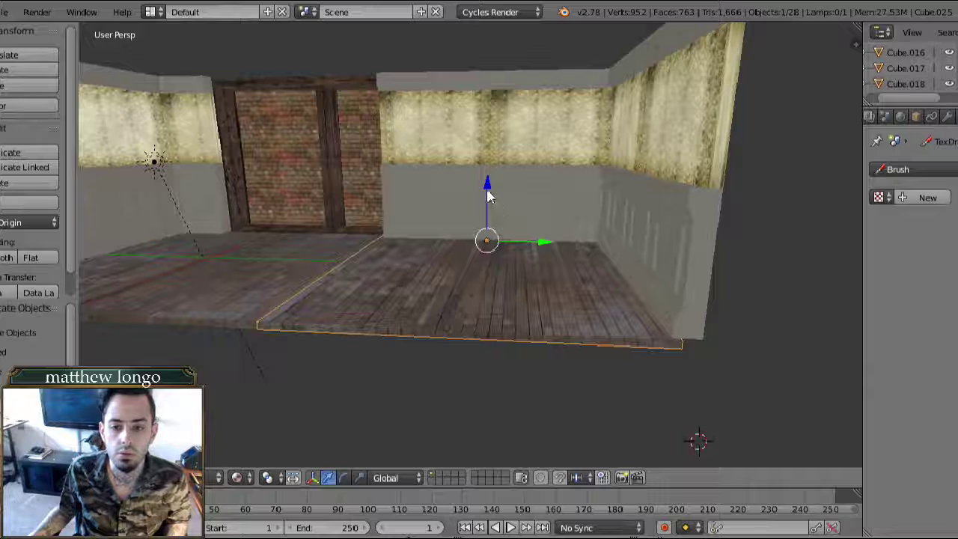
pyautogui.press('z')
pyautogui.moveTo(482, 227); pyautogui.dragTo(481, 212)
pyautogui.click(481, 212)
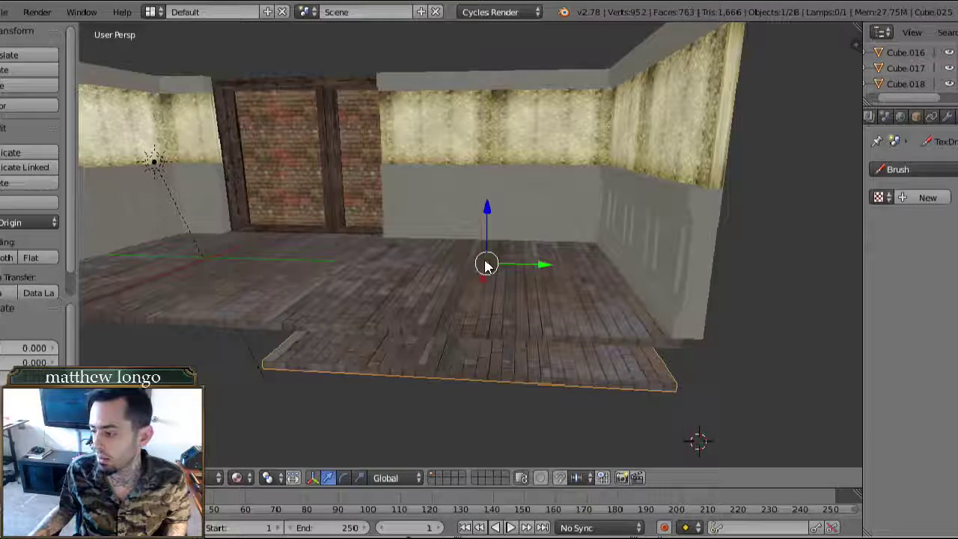
# - Assign the dark plank material named Material to the lowered floor copy and rename that material wood Floor 002
pyautogui.scroll(2, 485, 265)
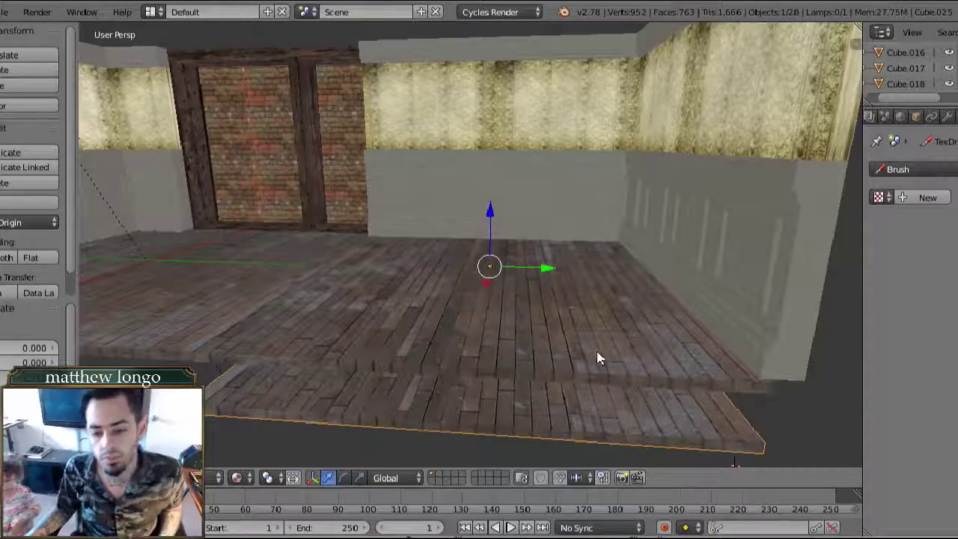
pyautogui.moveTo(599, 357); pyautogui.dragTo(588, 336, button='middle')
pyautogui.moveTo(479, 330); pyautogui.dragTo(457, 288, button='middle')
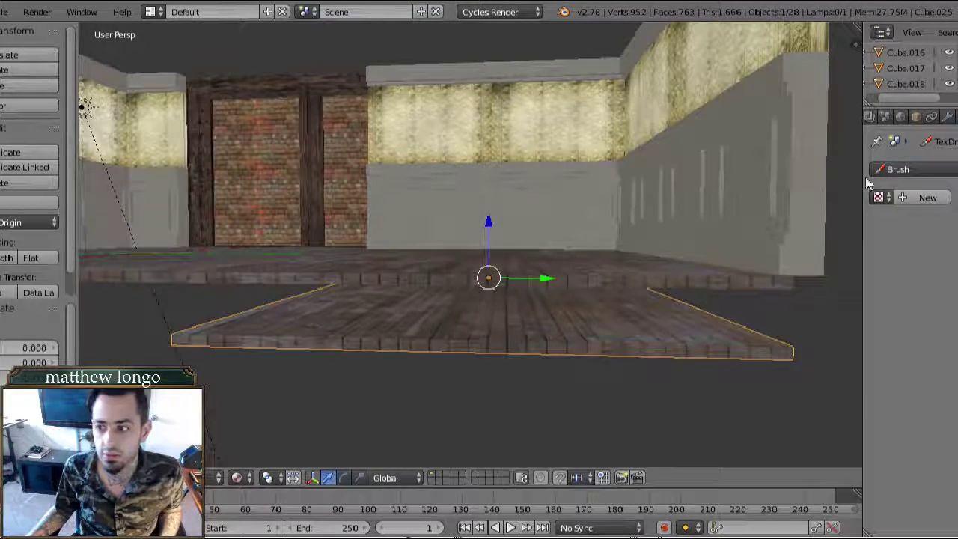
pyautogui.click(957, 117)
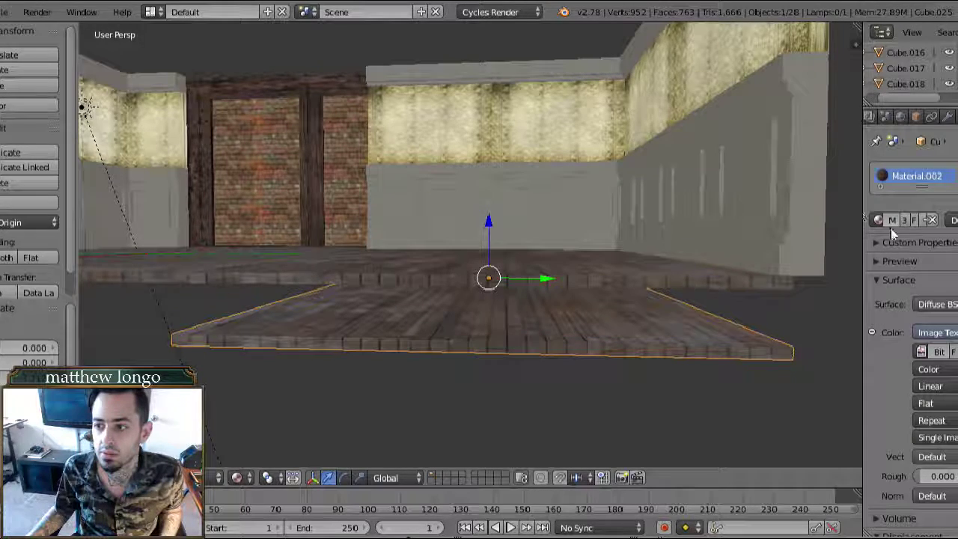
pyautogui.click(872, 220)
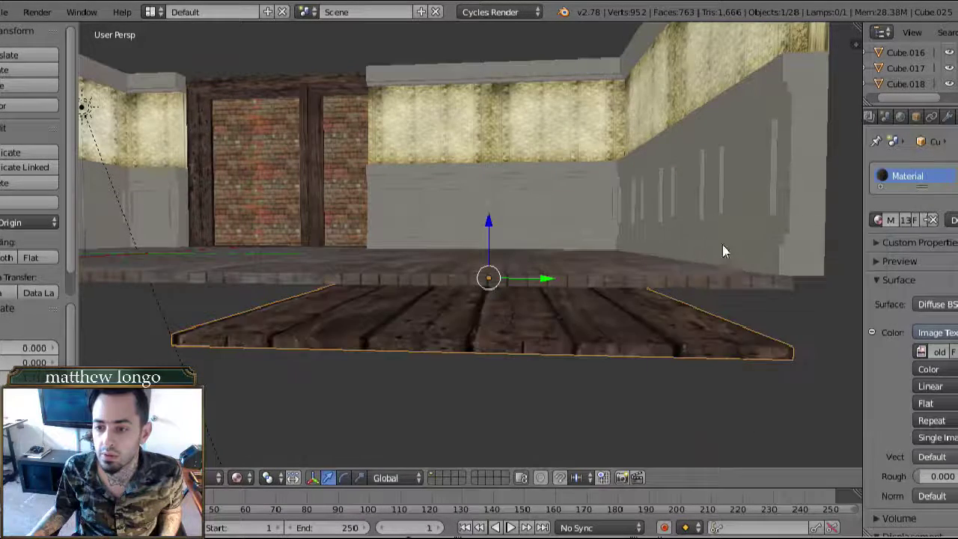
pyautogui.click(723, 245)
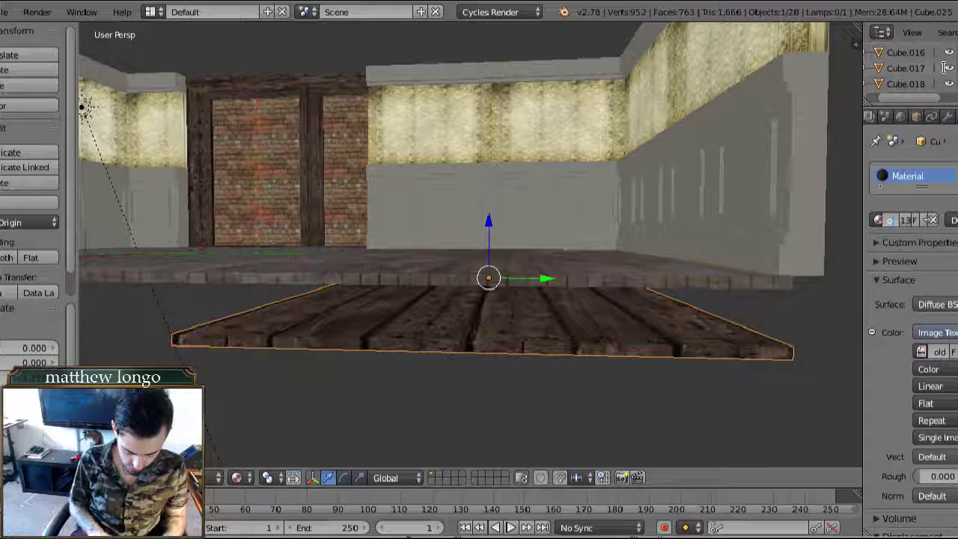
pyautogui.write('floor')
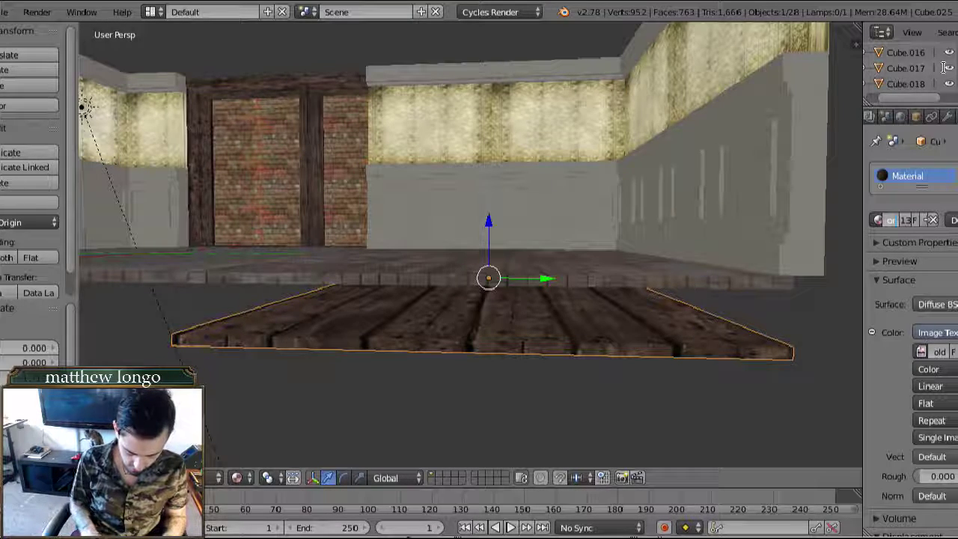
pyautogui.write(' 002')
pyautogui.press('Return')
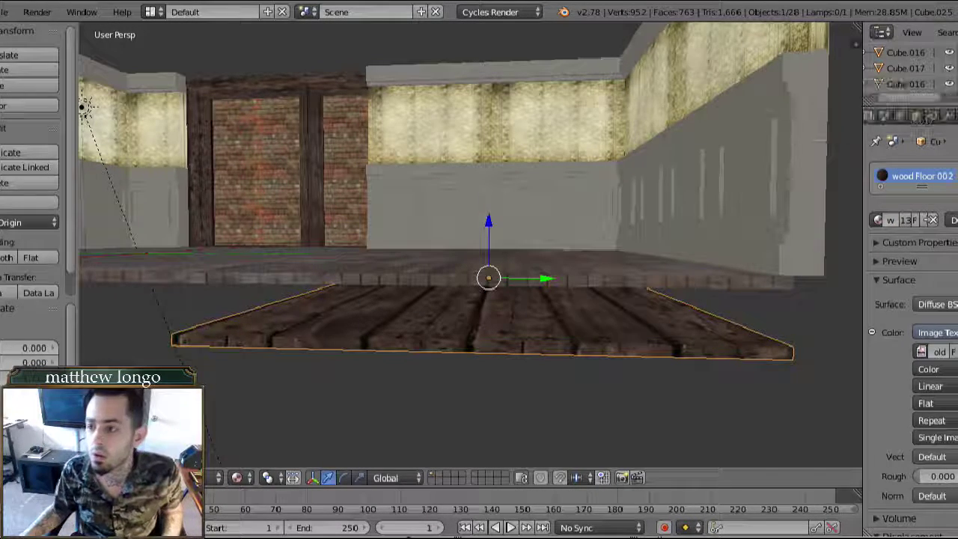
# - Switch the lowered floor copy to Material.004 and rename that material wall paper 001
pyautogui.click(877, 219)
pyautogui.click(808, 285)
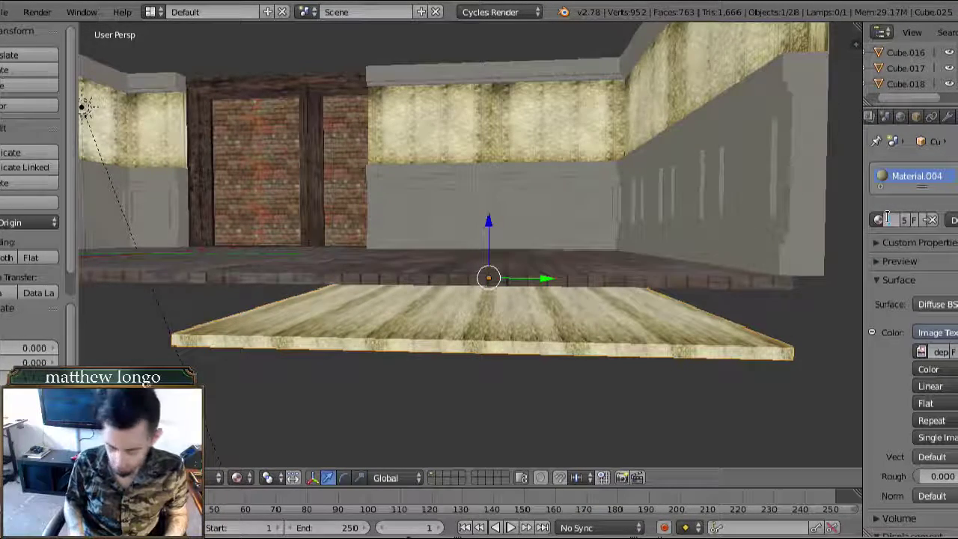
pyautogui.keyDown('ctrl'); pyautogui.scroll(-1, 887, 220); pyautogui.keyUp('ctrl')
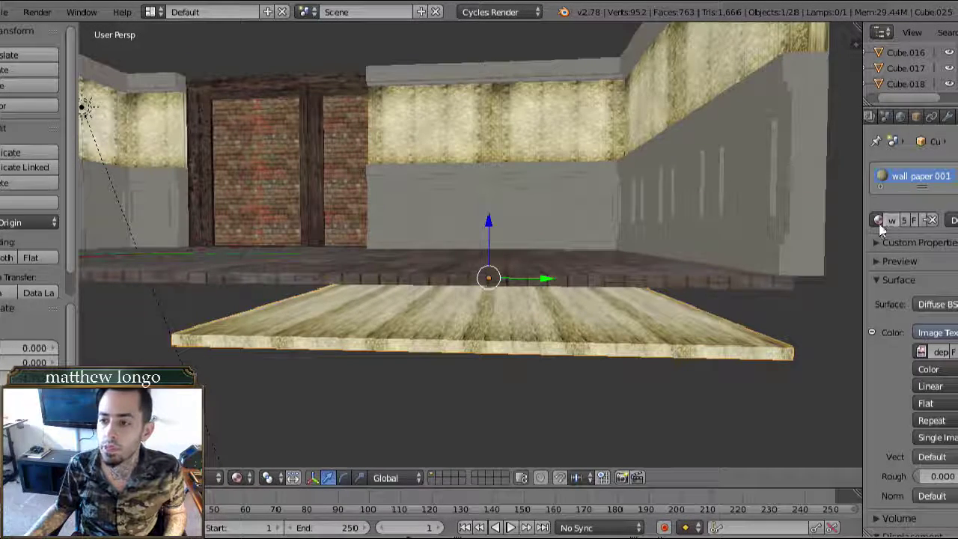
# - Use the lowered floor copy to rename Material.001 as brick 001 and Material.002 as wood floor 001
pyautogui.click(879, 222)
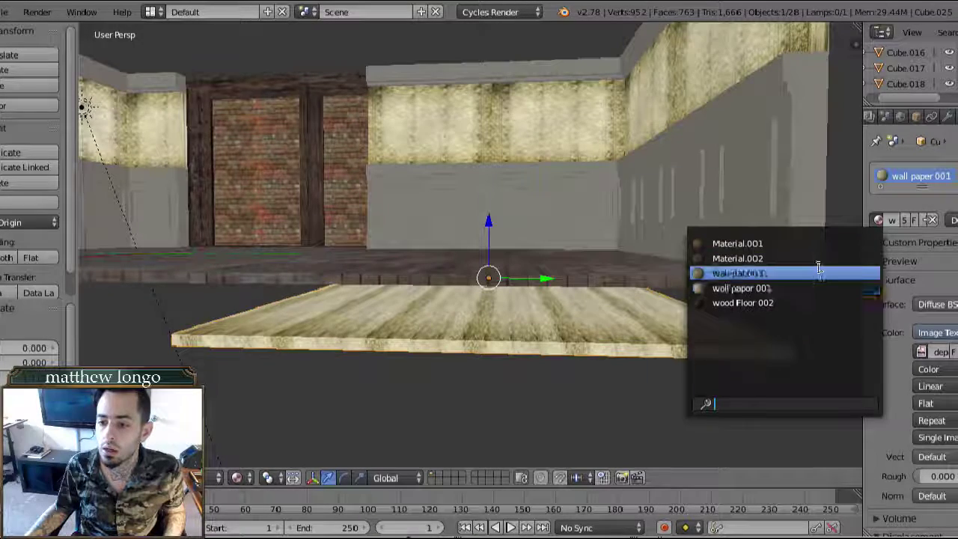
pyautogui.click(814, 243)
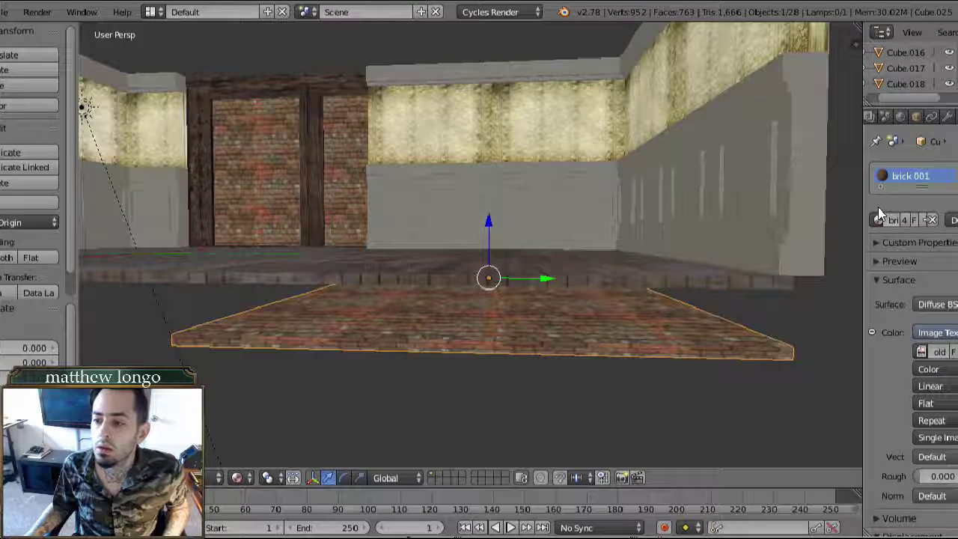
pyautogui.click(879, 215)
pyautogui.click(834, 259)
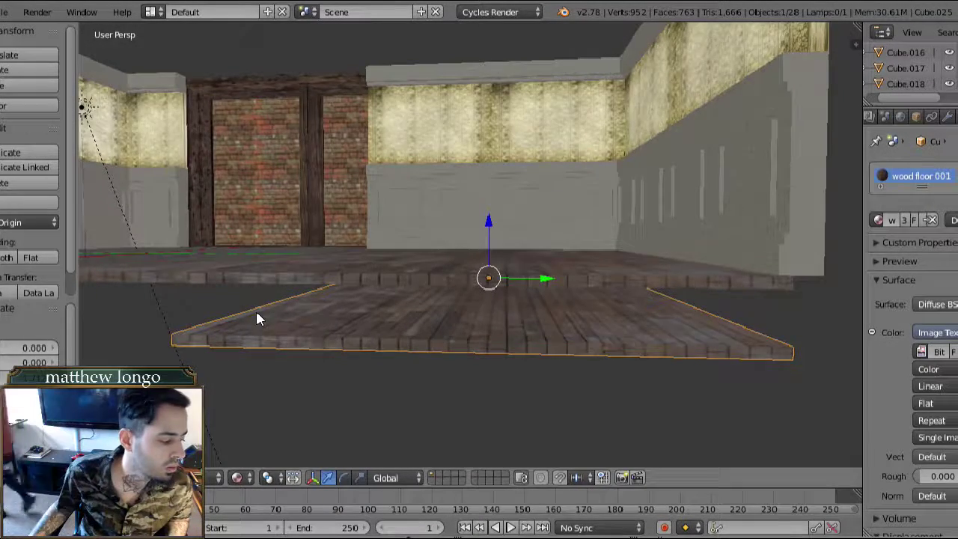
# - Assign the wood Floor 002 material to the lowered floor copy after checking it against the upper floor
pyautogui.scroll(6, 256, 310)
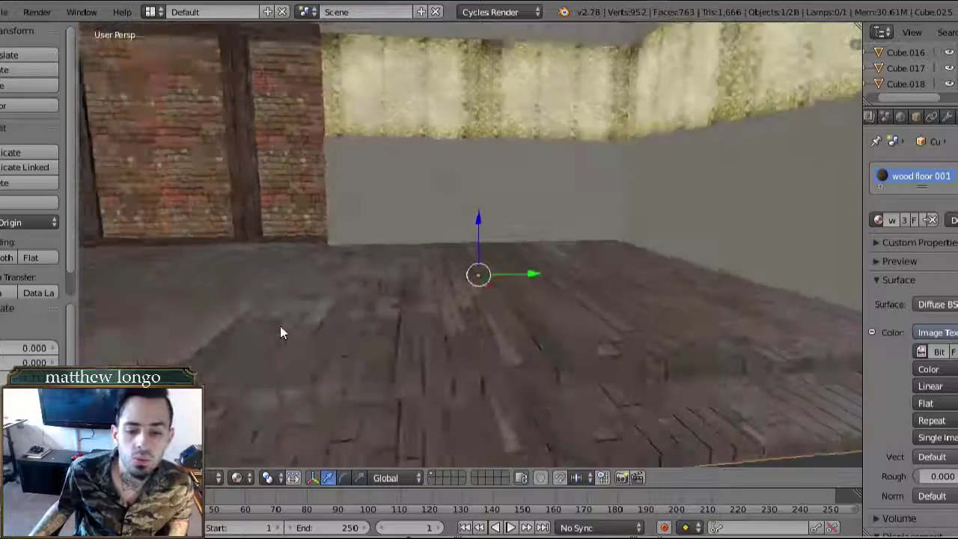
pyautogui.moveTo(280, 326)
pyautogui.mouseDown(button='middle')
pyautogui.moveTo(272, 298)
pyautogui.moveTo(289, 321)
pyautogui.mouseUp(button='middle')
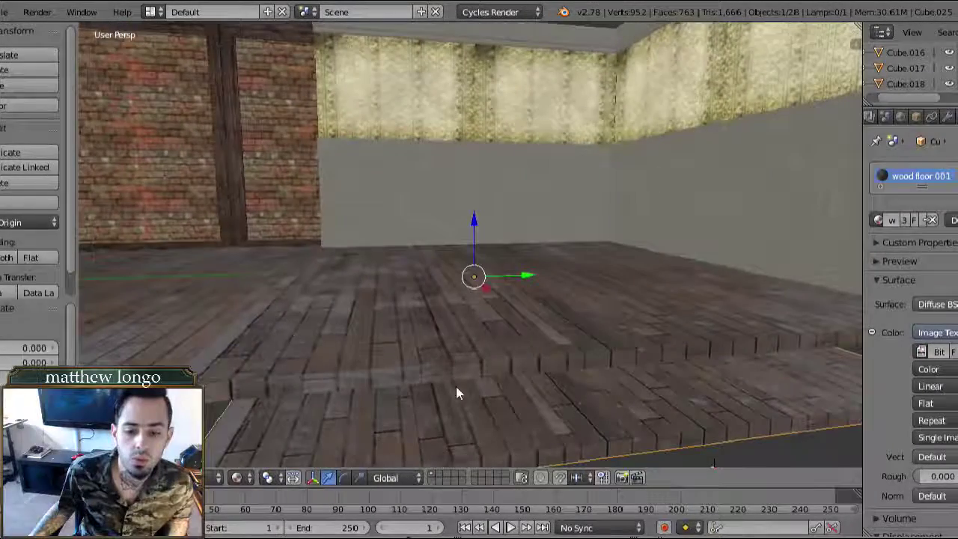
pyautogui.moveTo(544, 391); pyautogui.dragTo(508, 315, button='middle')
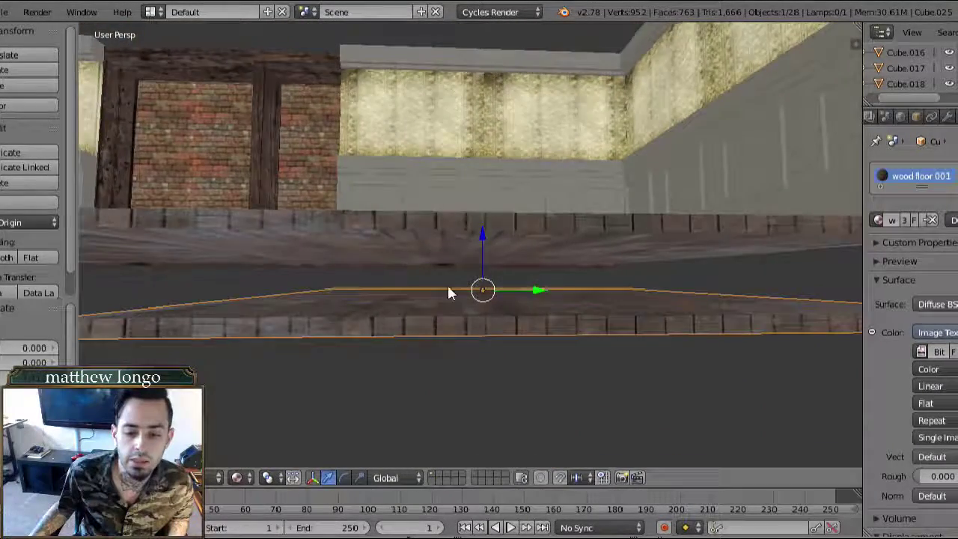
pyautogui.moveTo(447, 292); pyautogui.dragTo(455, 321, button='middle')
pyautogui.moveTo(554, 422); pyautogui.dragTo(547, 327, button='middle')
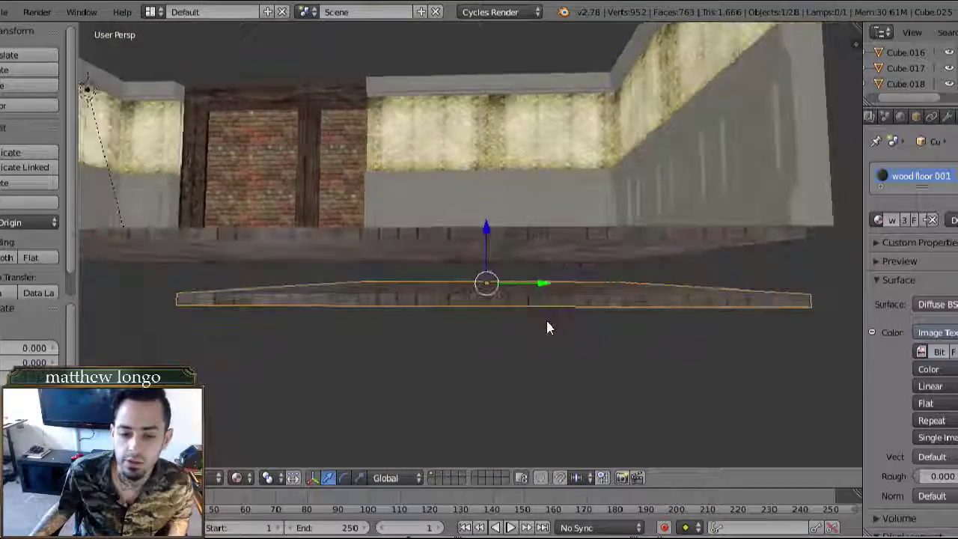
pyautogui.moveTo(484, 253); pyautogui.dragTo(499, 267, button='middle')
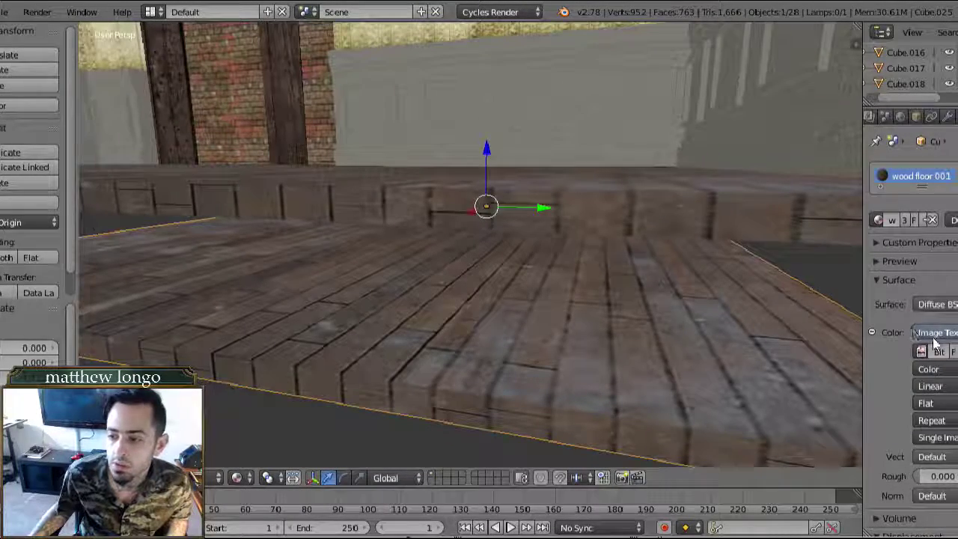
pyautogui.click(877, 220)
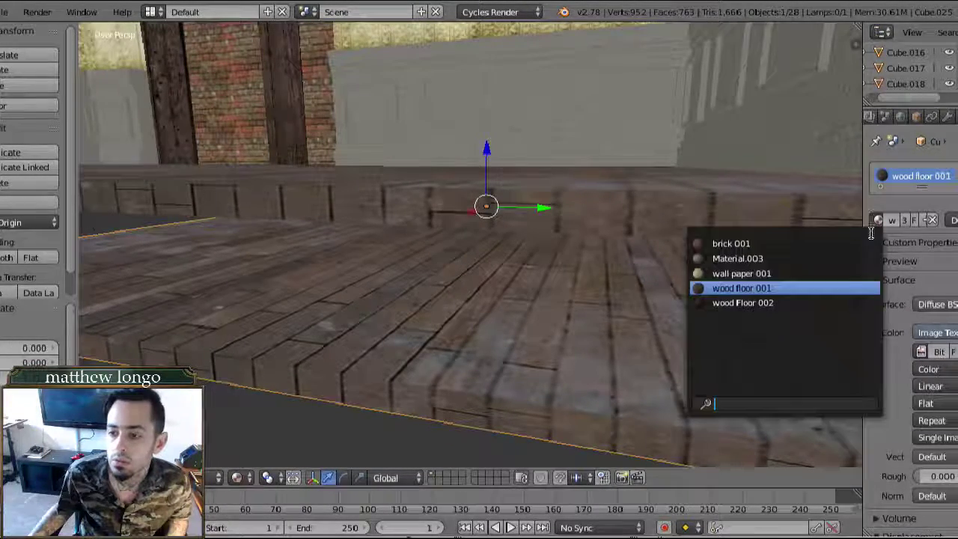
pyautogui.click(792, 303)
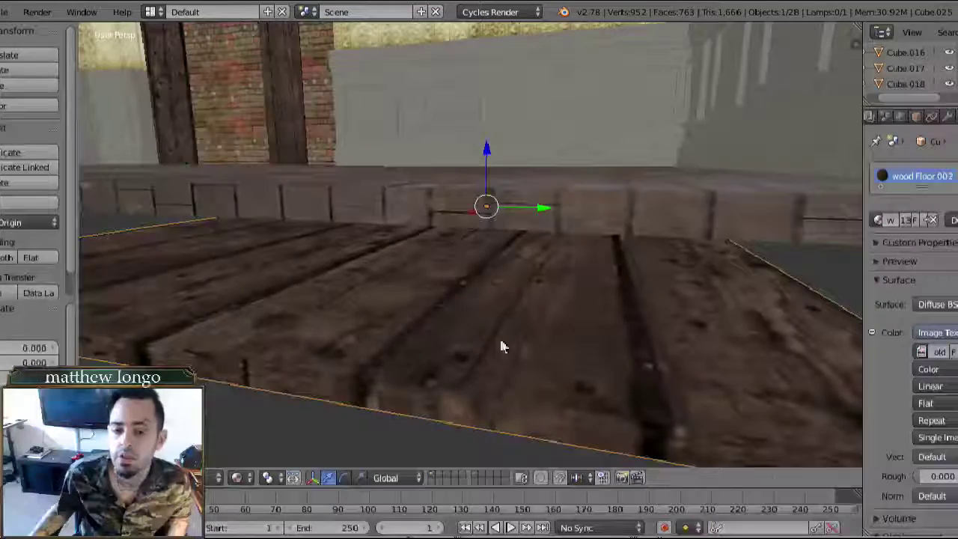
# - Duplicate the dark plank floor piece and raise the copy along Z to sit between the two floors
pyautogui.moveTo(462, 313); pyautogui.dragTo(459, 303, button='middle')
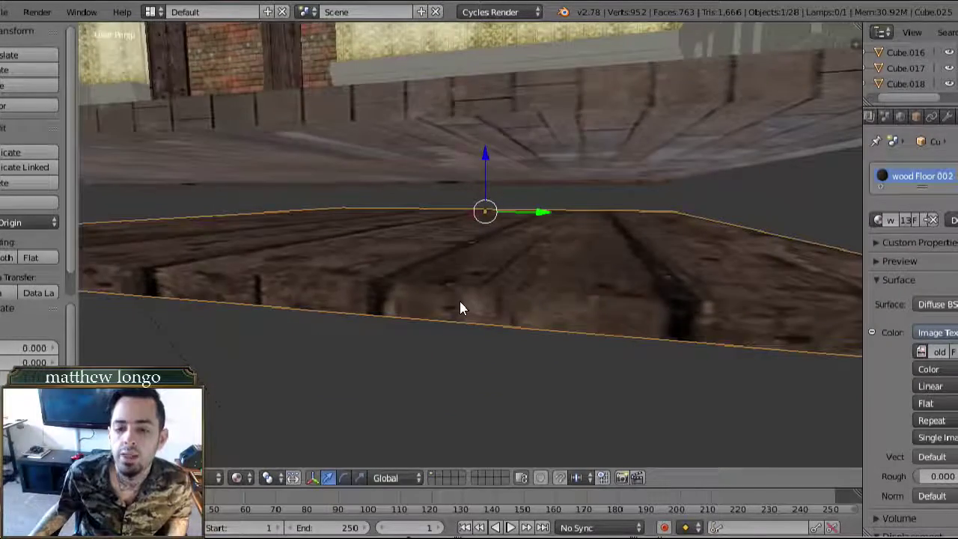
pyautogui.moveTo(486, 150); pyautogui.dragTo(477, 183)
pyautogui.scroll(-3, 476, 271)
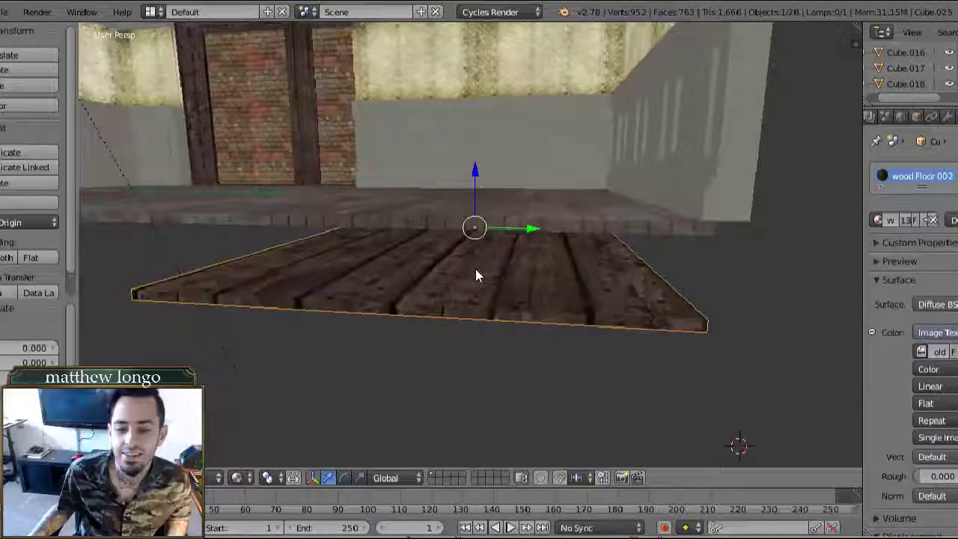
pyautogui.moveTo(413, 289)
pyautogui.mouseDown(button='middle')
pyautogui.moveTo(449, 280)
pyautogui.moveTo(419, 291)
pyautogui.mouseUp(button='middle')
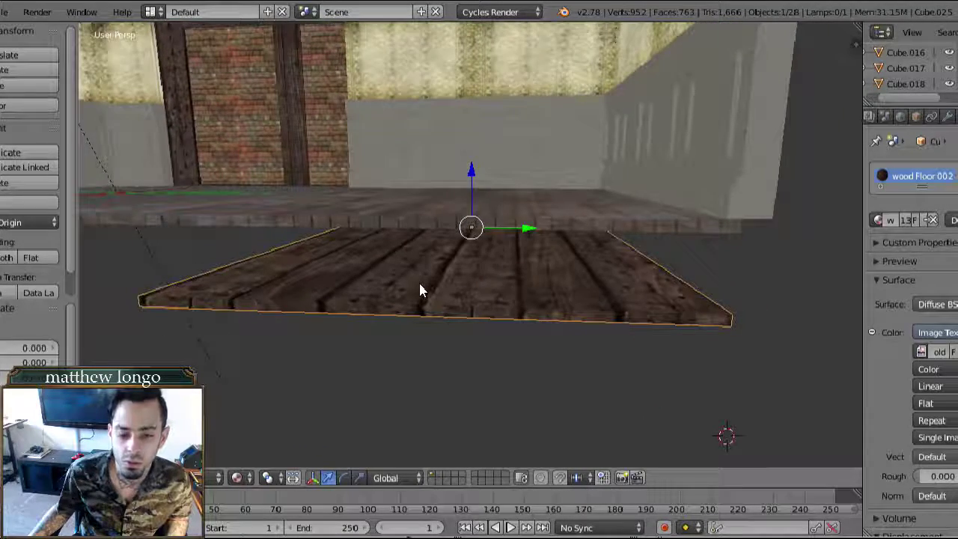
pyautogui.moveTo(473, 177)
pyautogui.keyDown('shift'); pyautogui.mouseDown()
pyautogui.moveTo(468, 122)
pyautogui.moveTo(462, 242)
pyautogui.moveTo(469, 158)
pyautogui.mouseUp(); pyautogui.keyUp('shift')
pyautogui.hotkey('shift', 'd')
pyautogui.click(470, 167)
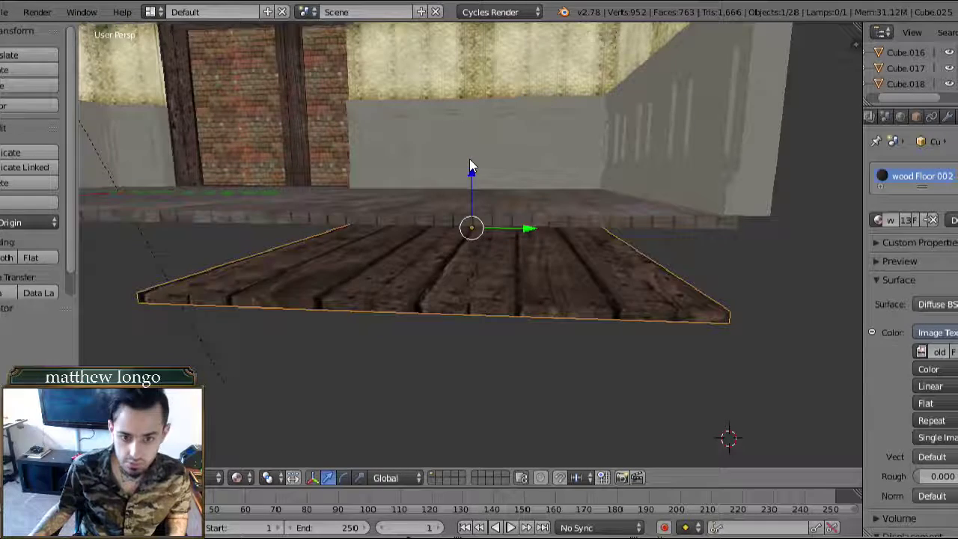
pyautogui.moveTo(471, 171); pyautogui.dragTo(472, 145)
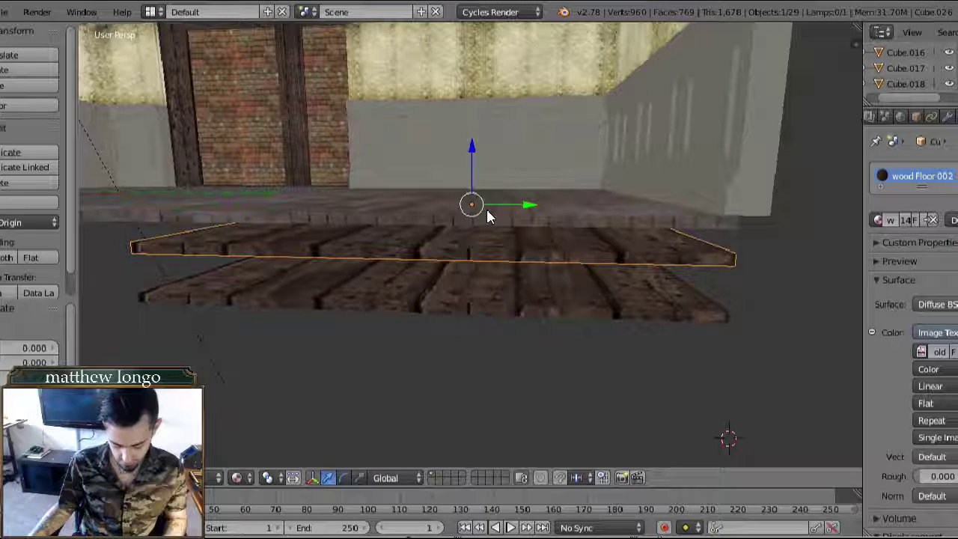
# - Rotate the raised dark plank copy 90° about X so it stands upright
pyautogui.press('g')
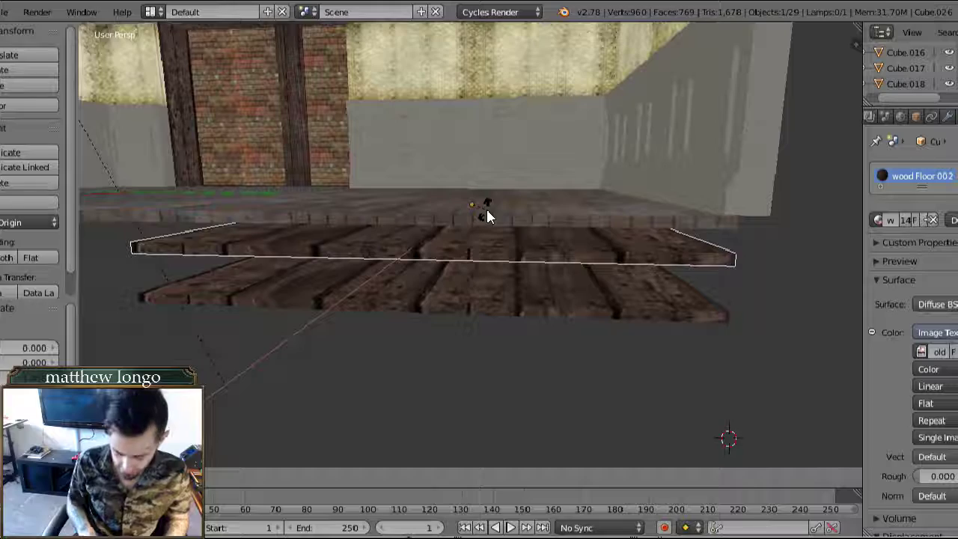
pyautogui.press('r')
pyautogui.press('x')
pyautogui.press('9')
pyautogui.press('0')
pyautogui.press('Return')
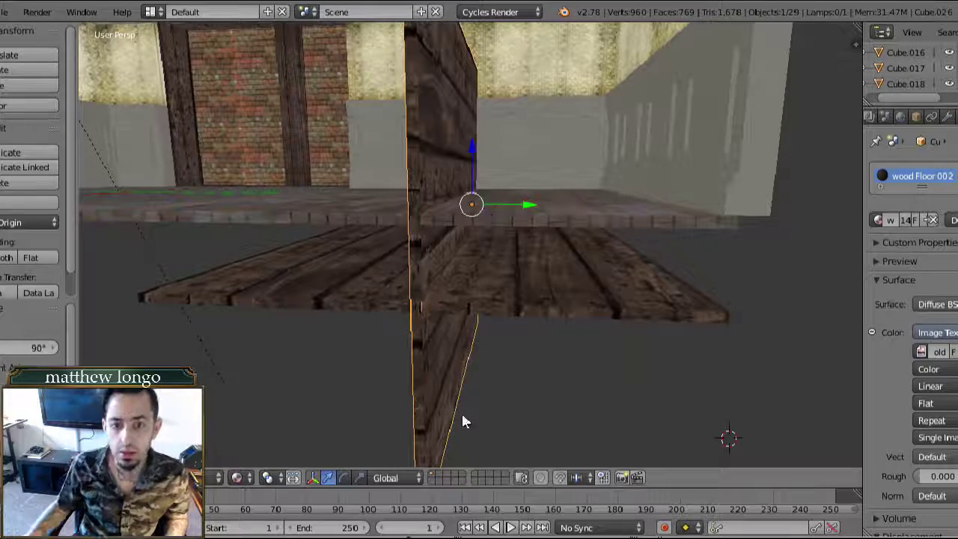
# - Scale the upright plank copy down along Z to fit under the room floor, finishing with a 1.440 rescale, and lower it slightly
pyautogui.moveTo(497, 175); pyautogui.dragTo(445, 232, button='middle')
pyautogui.press('g')
pyautogui.press('z')
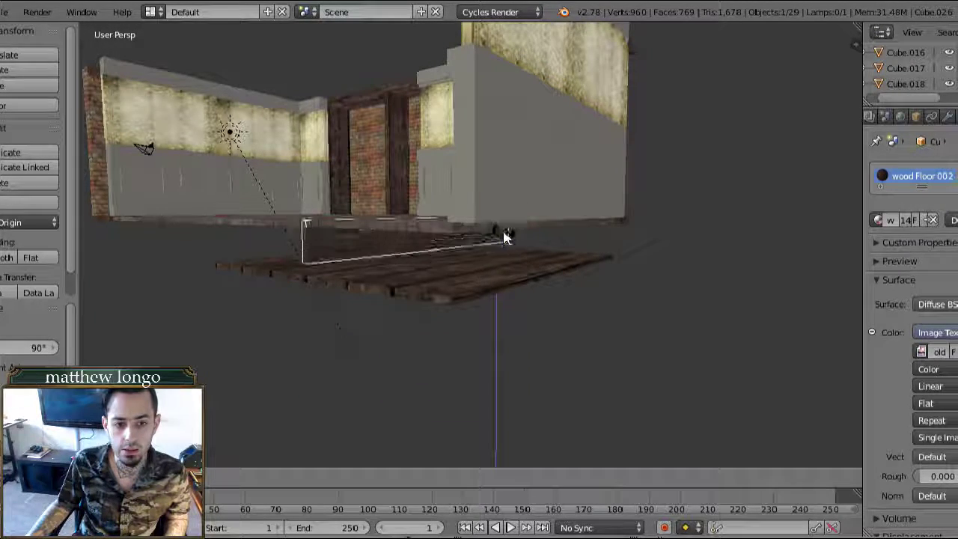
pyautogui.click(502, 236)
pyautogui.press('g')
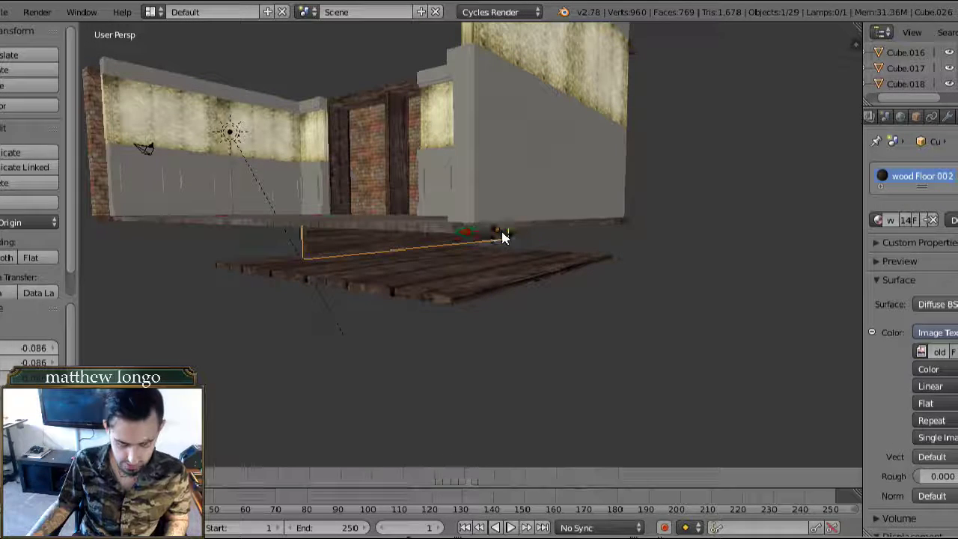
pyautogui.press('z')
pyautogui.click(504, 238)
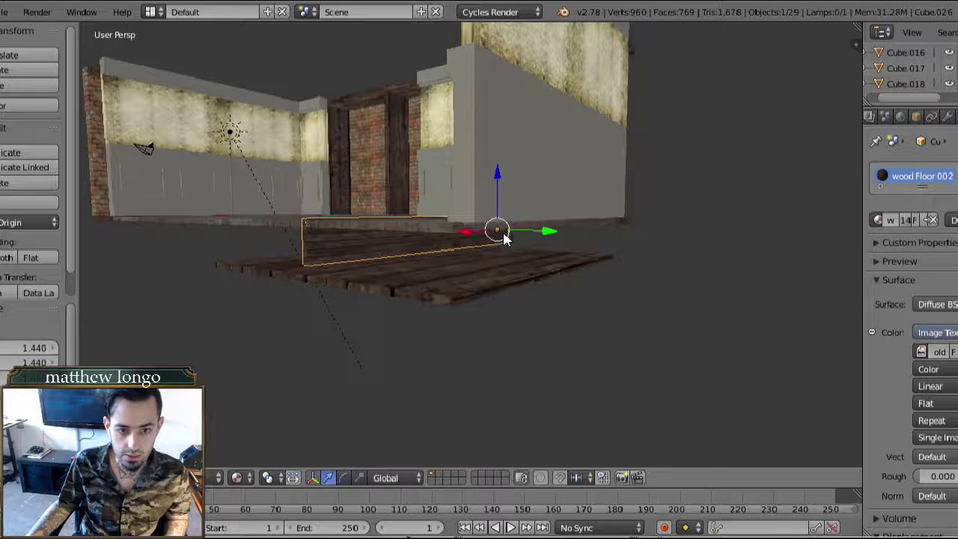
pyautogui.press('g')
pyautogui.press('z')
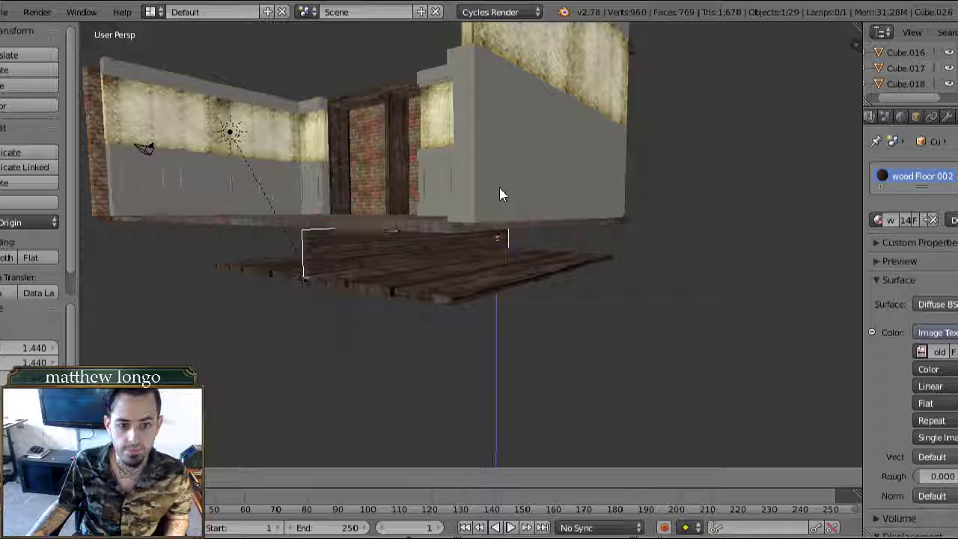
pyautogui.click(494, 191)
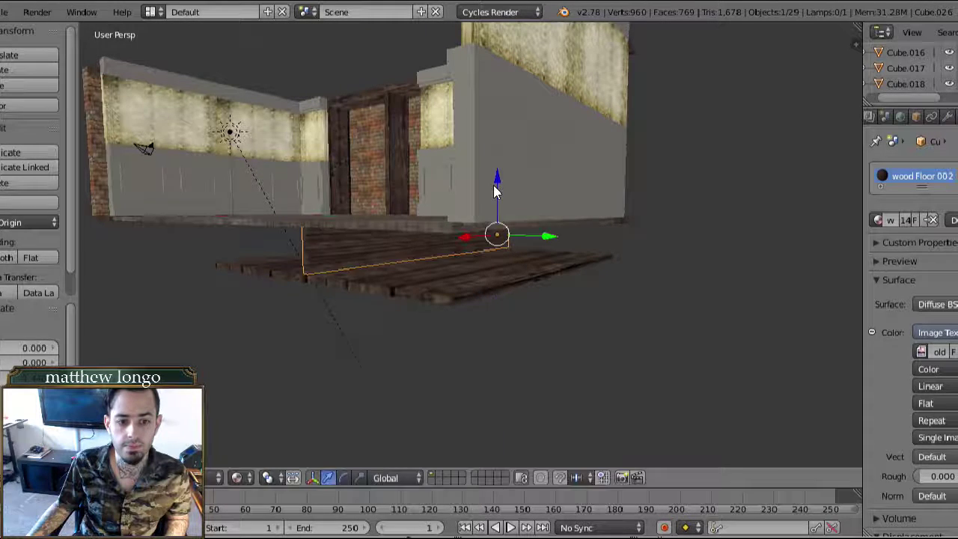
# - Scale the upright board by 1.077 along Z and lower it slightly so it spans the gap between the floors
pyautogui.moveTo(440, 270); pyautogui.dragTo(463, 247, button='middle')
pyautogui.scroll(2, 440, 257)
pyautogui.scroll(3, 438, 249)
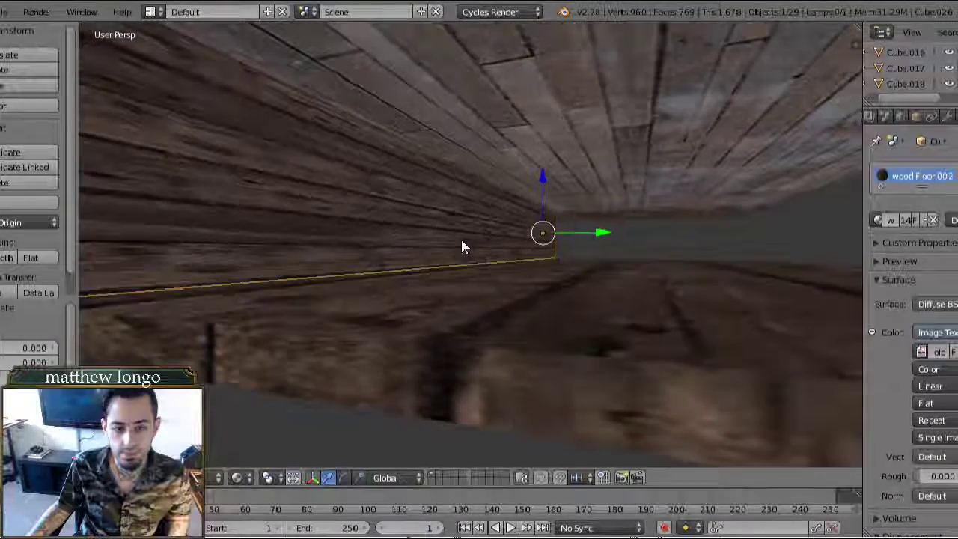
pyautogui.scroll(-3, 457, 248)
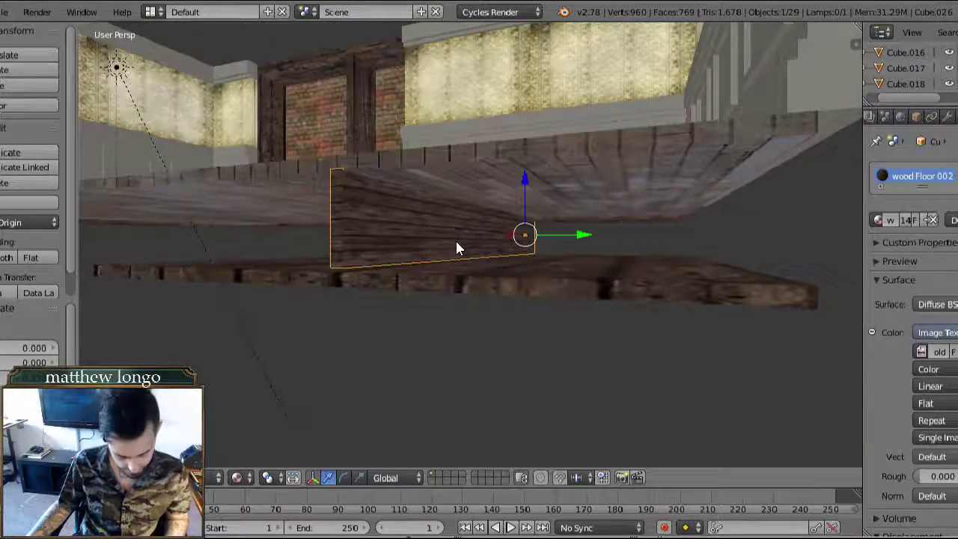
pyautogui.press('s')
pyautogui.press('z')
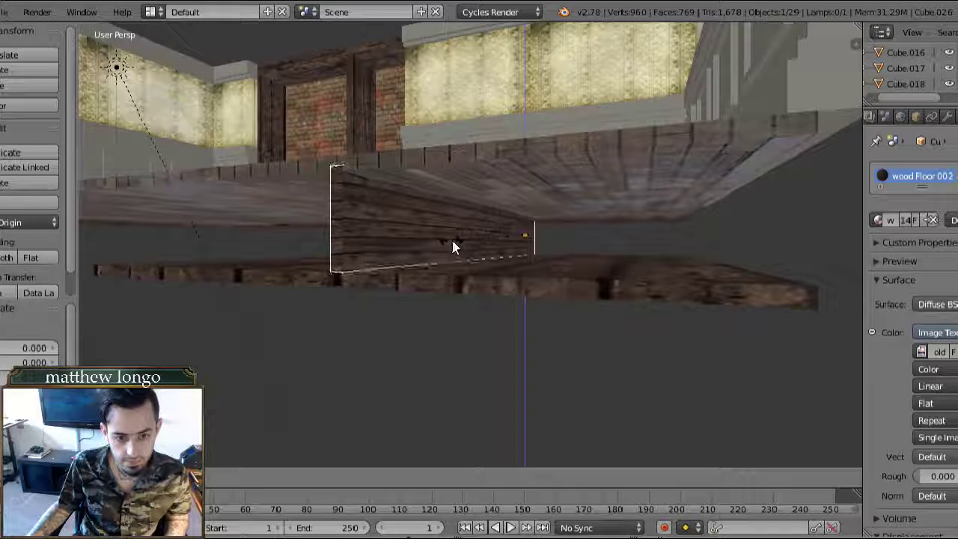
pyautogui.click(453, 247)
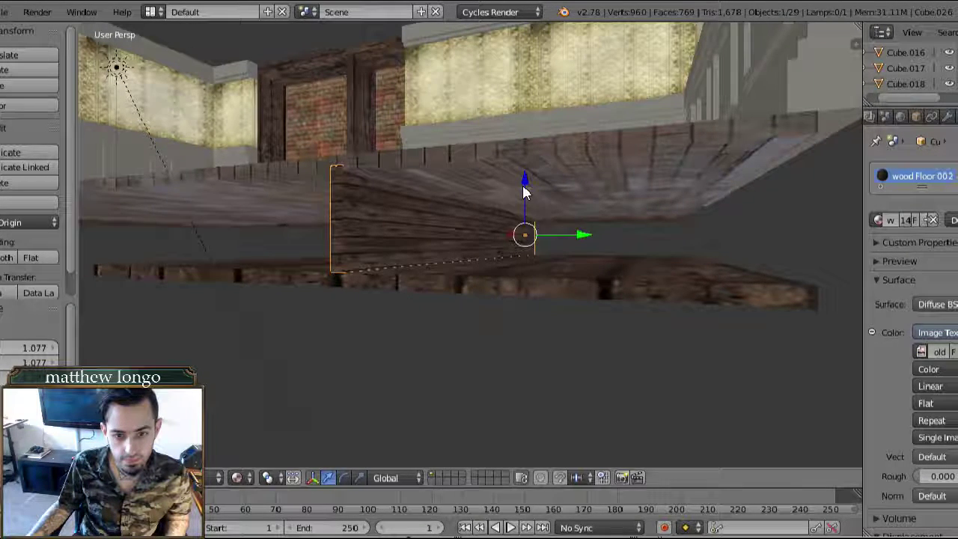
pyautogui.press('g')
pyautogui.press('z')
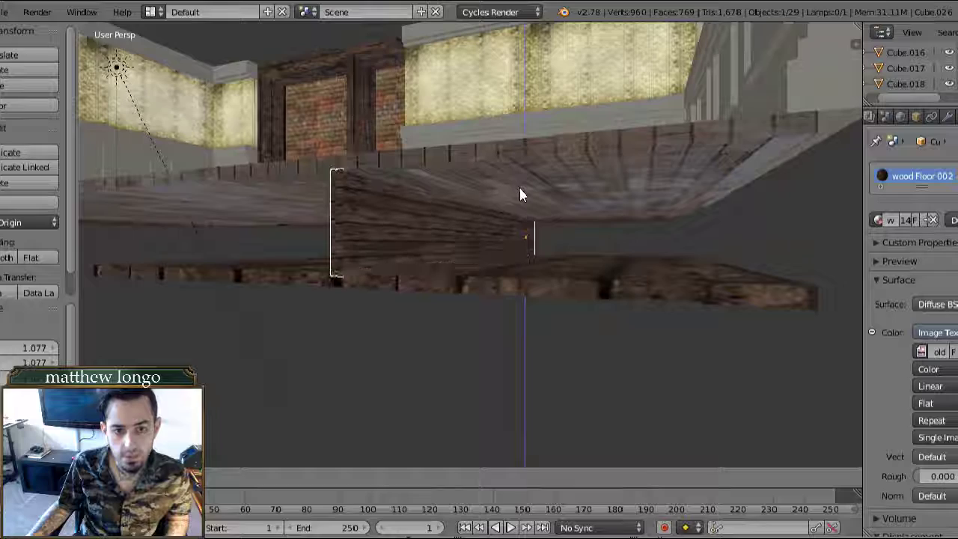
pyautogui.click(516, 193)
# - Put the upright board in Edit Mode and split the viewport to show a UV/Image Editor beside it
pyautogui.moveTo(513, 197); pyautogui.dragTo(480, 251, button='middle')
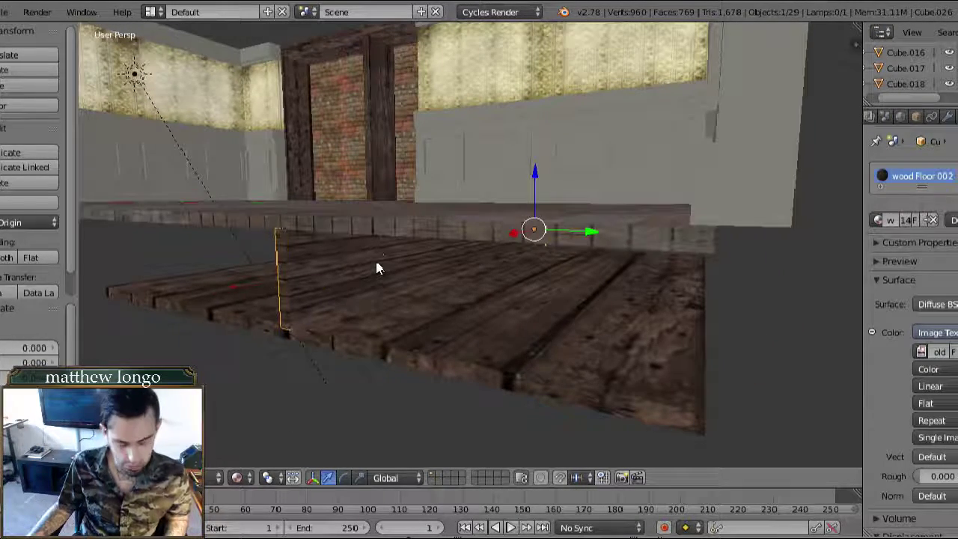
pyautogui.press('Tab')
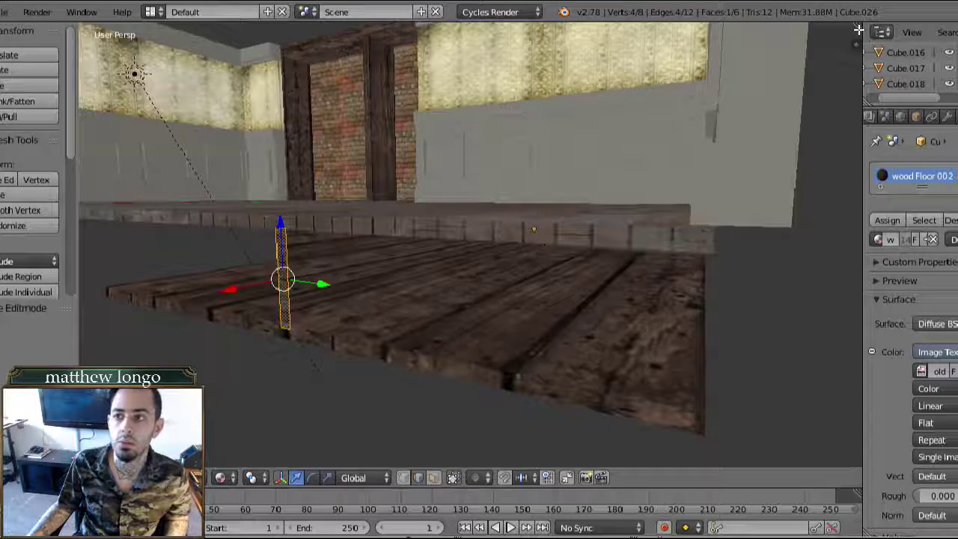
pyautogui.moveTo(859, 30); pyautogui.dragTo(583, 19)
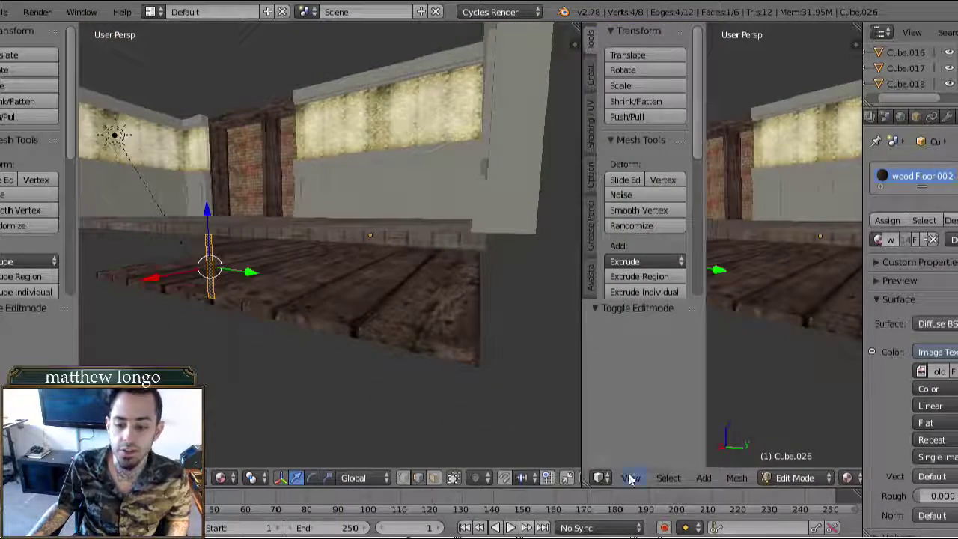
pyautogui.click(601, 478)
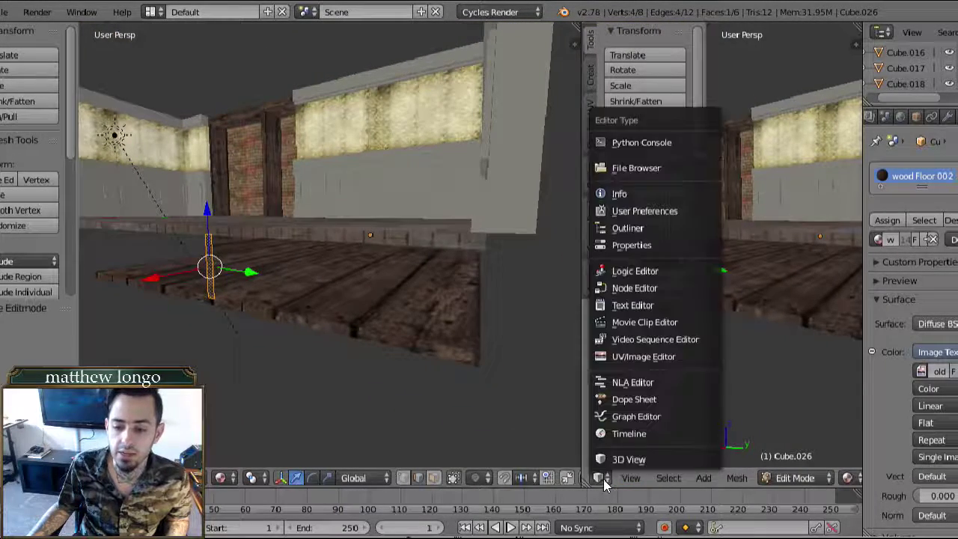
pyautogui.click(645, 356)
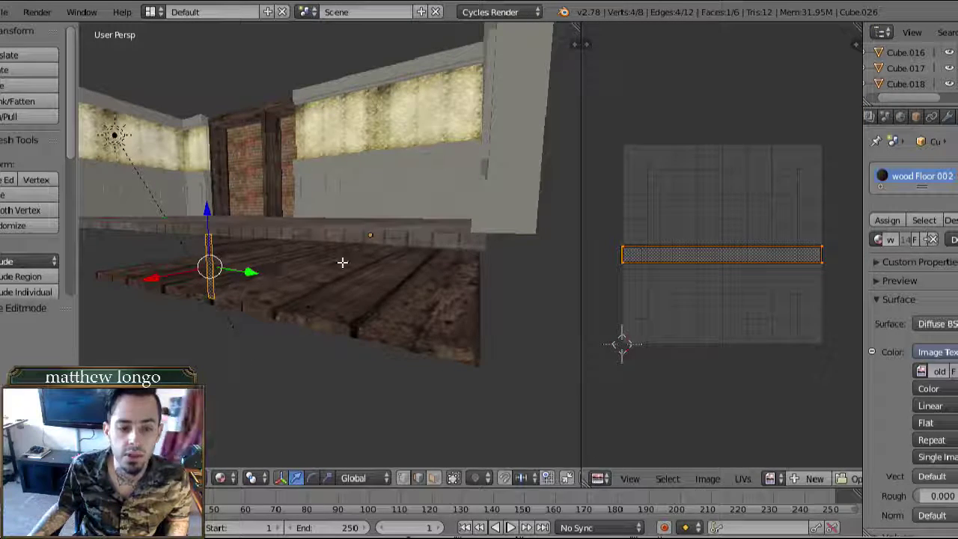
# - Switch to face selection and select the two large opposite side faces of the upright board
pyautogui.moveTo(351, 287); pyautogui.dragTo(336, 277, button='middle')
pyautogui.press('a')
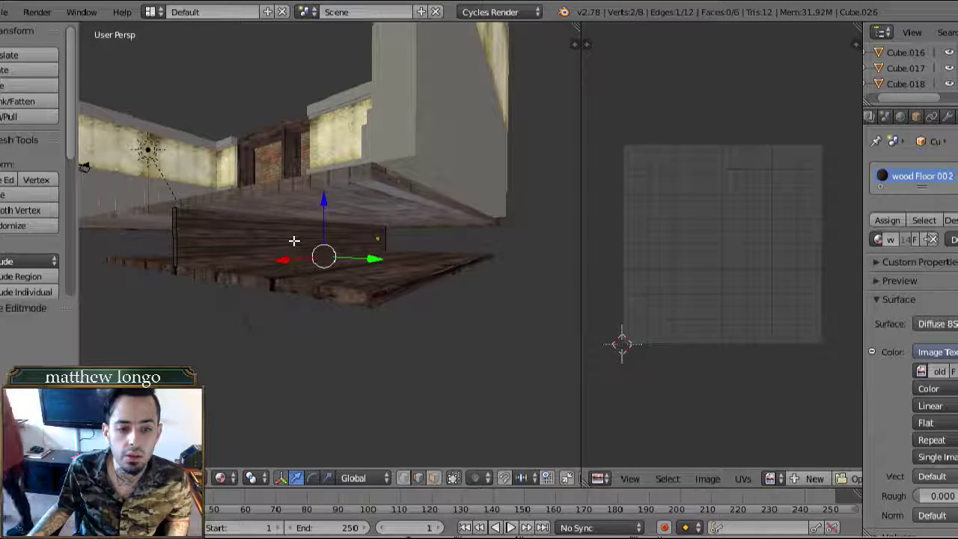
pyautogui.rightClick(276, 237)
pyautogui.hotkey('ctrl', 'Tab')
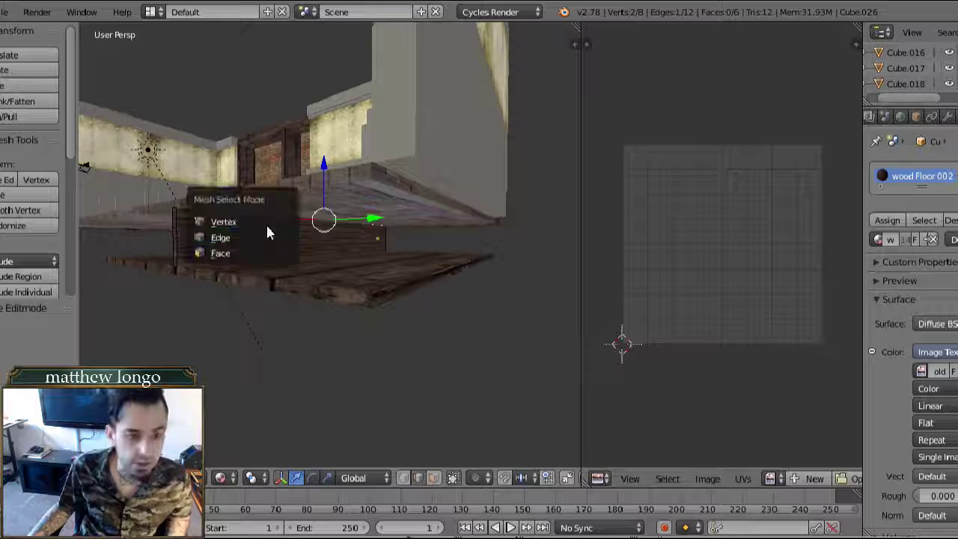
pyautogui.click(254, 255)
pyautogui.rightClick(323, 229)
pyautogui.moveTo(323, 229); pyautogui.dragTo(286, 223, button='middle')
pyautogui.keyDown('shift'); pyautogui.rightClick(424, 232); pyautogui.keyUp('shift')
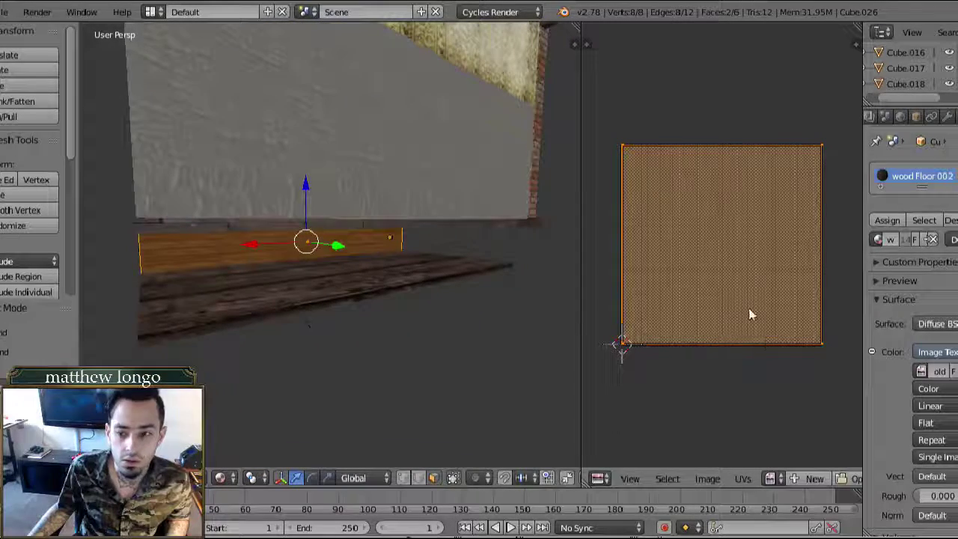
# - Scale the UVs of the two side faces to 0.122 along X and shift them about 0.066 along X
pyautogui.press('s')
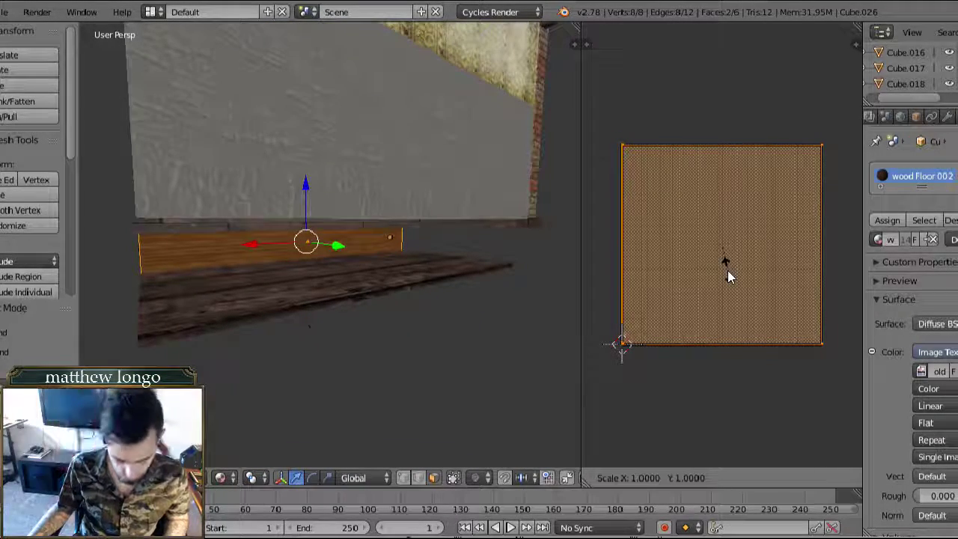
pyautogui.press('y')
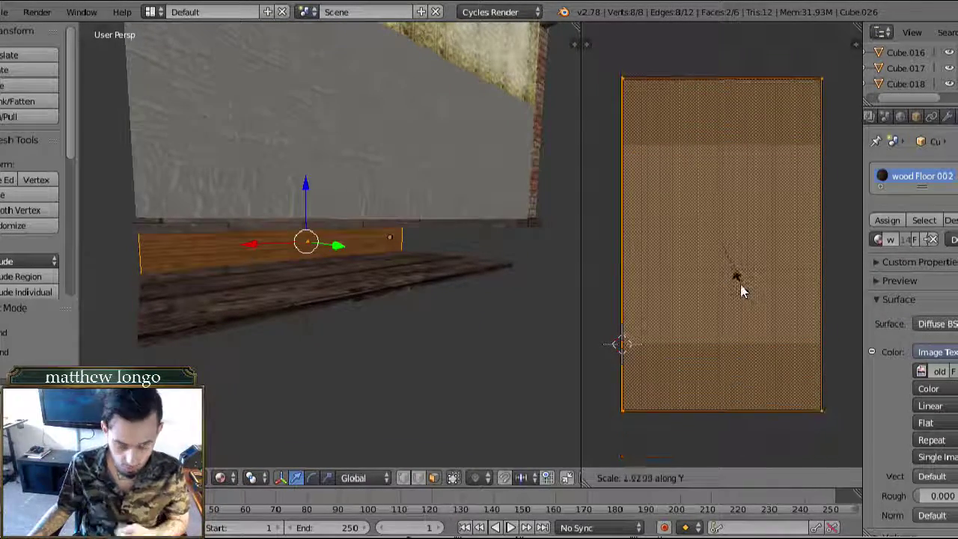
pyautogui.press('x')
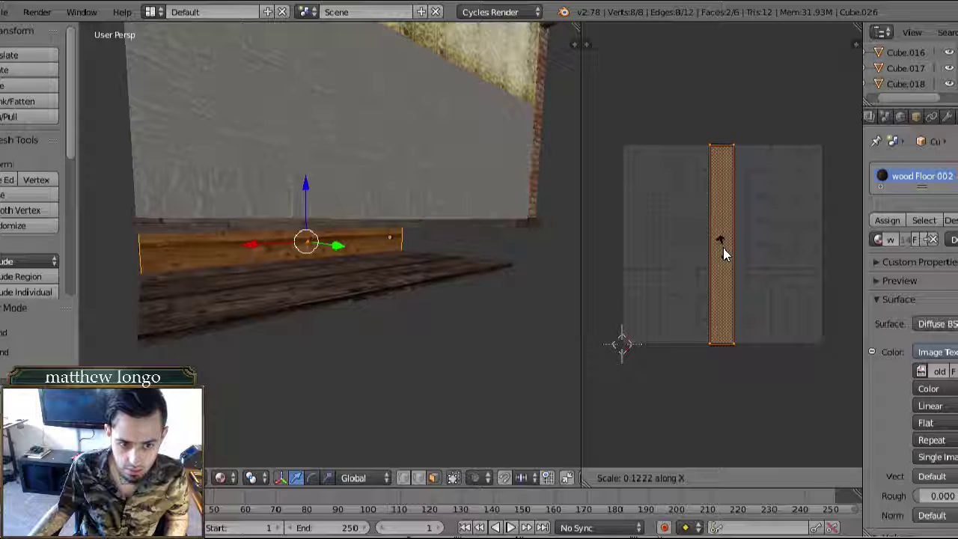
pyautogui.click(723, 254)
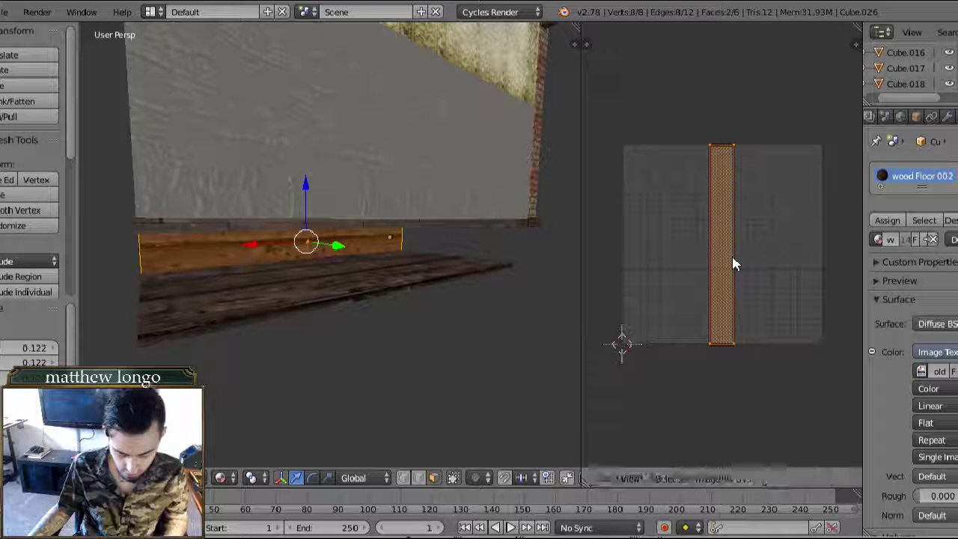
pyautogui.press('g')
pyautogui.press('x')
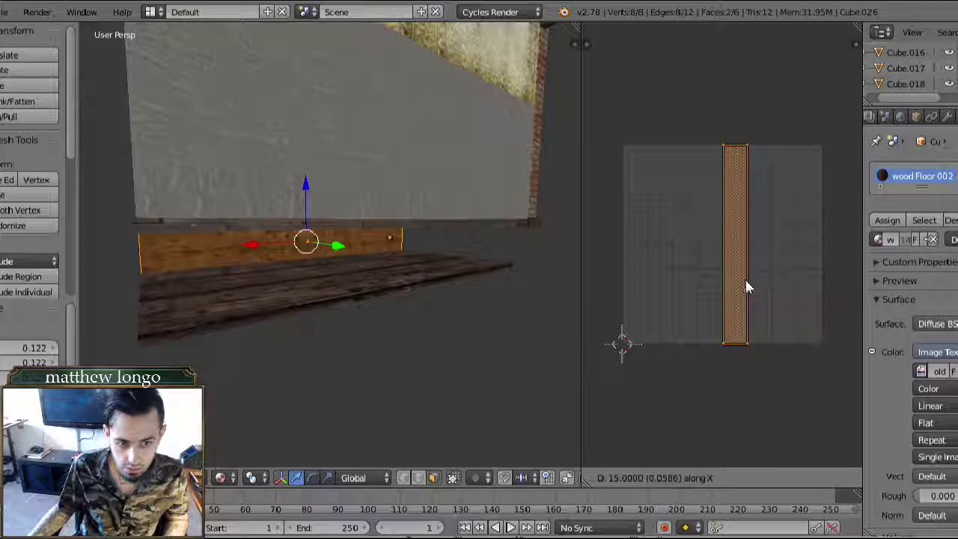
pyautogui.click(746, 283)
# - Return to Object Mode and move the upright board along Y across the dark plank floor
pyautogui.moveTo(267, 267); pyautogui.dragTo(345, 265, button='middle')
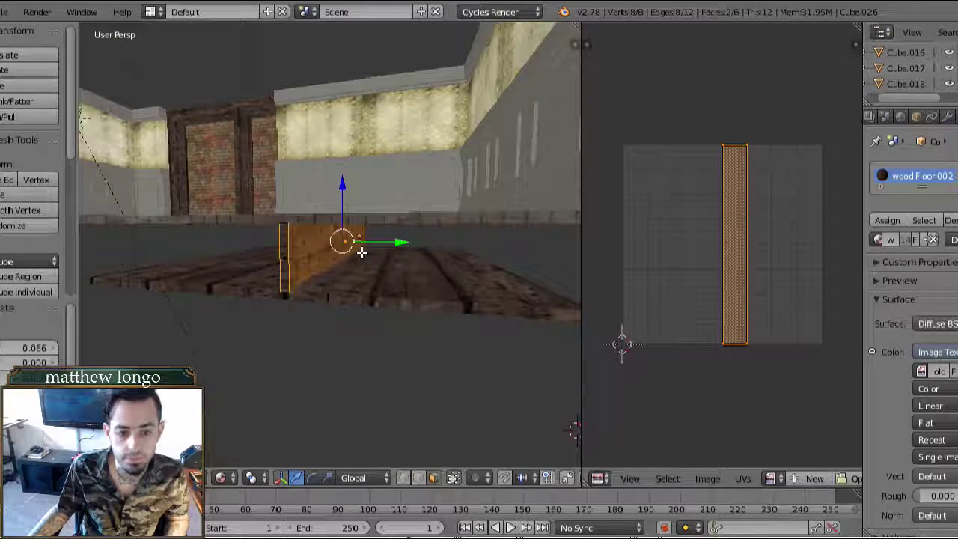
pyautogui.press('Tab')
pyautogui.press('g')
pyautogui.press('y')
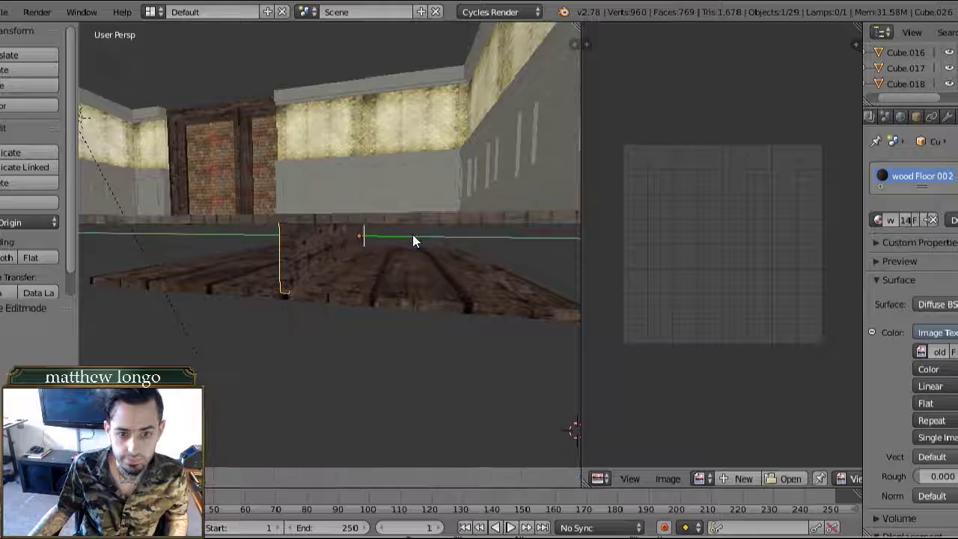
pyautogui.click(452, 249)
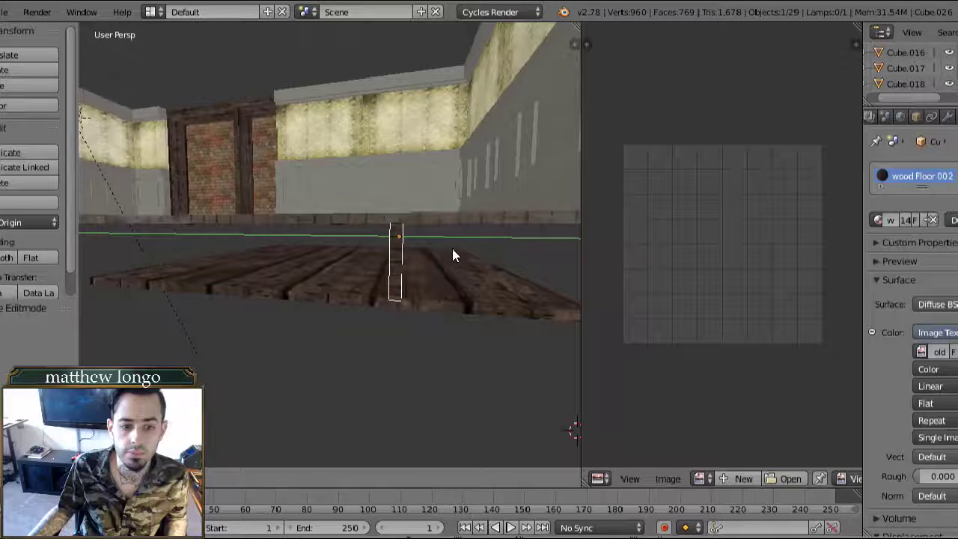
# - Duplicate the upright board and place the copy -6.400 along Y as a second support
pyautogui.hotkey('shift', 'd')
pyautogui.press('y')
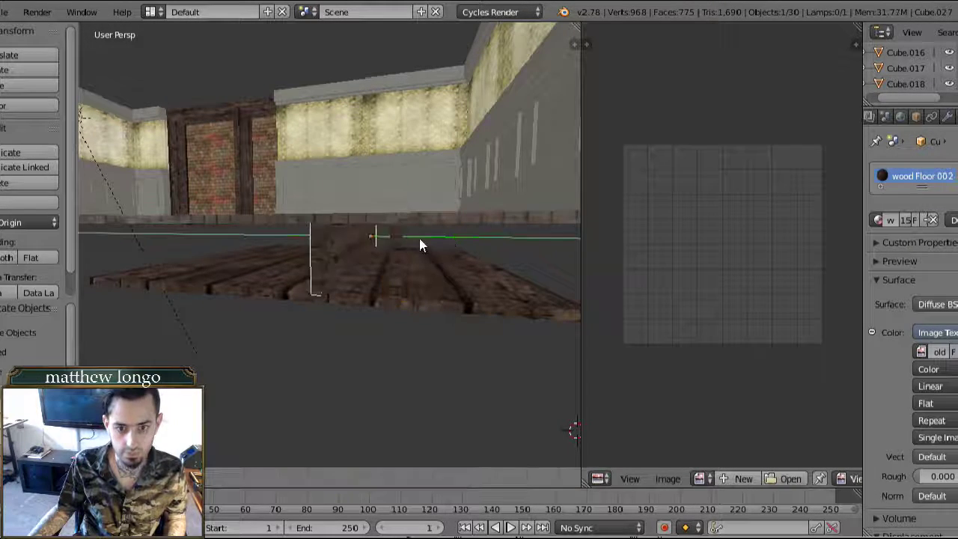
pyautogui.click(375, 253)
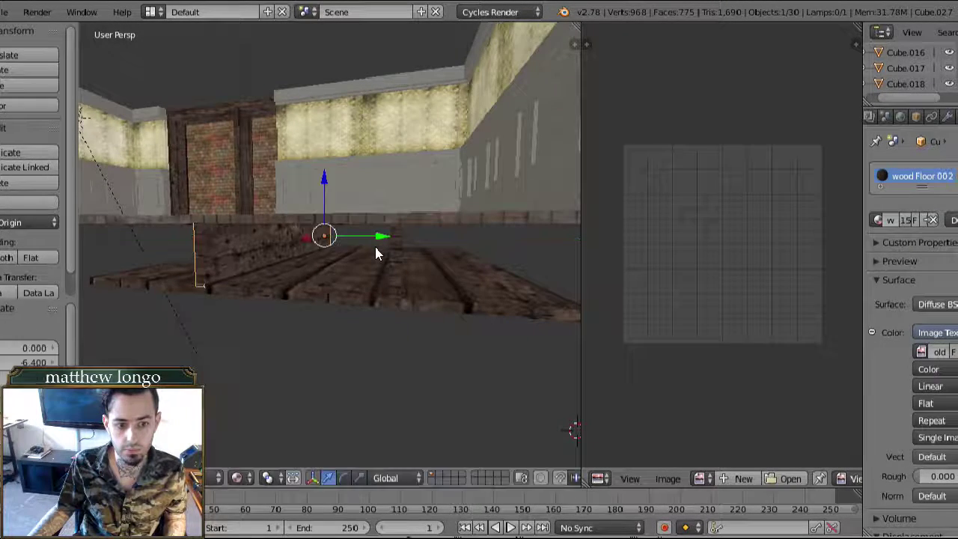
# - Fine-tune the spacing of the upright boards along Y, finishing with a -0.244 shift of the new copy
pyautogui.moveTo(339, 294); pyautogui.dragTo(337, 273, button='middle')
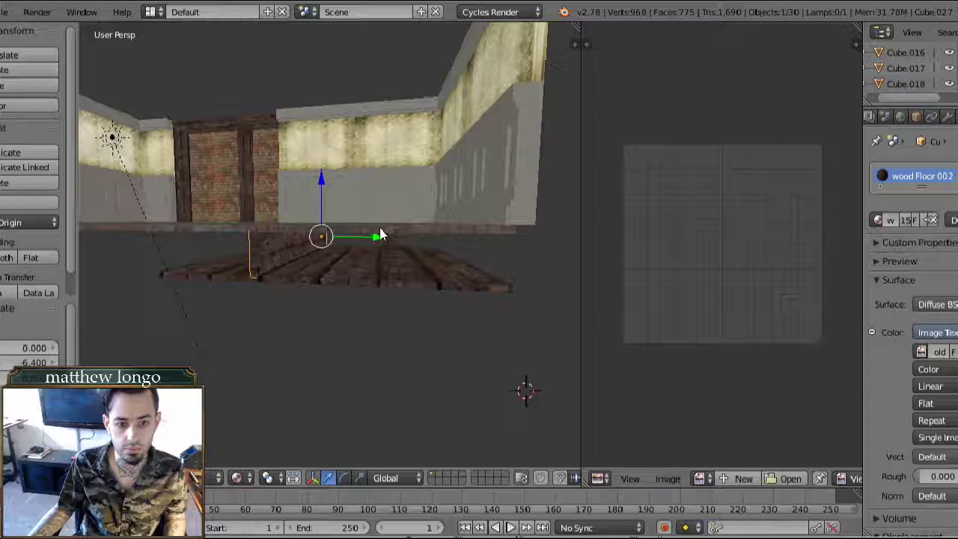
pyautogui.moveTo(372, 241); pyautogui.dragTo(370, 243)
pyautogui.moveTo(432, 237); pyautogui.dragTo(438, 240)
pyautogui.rightClick(278, 248)
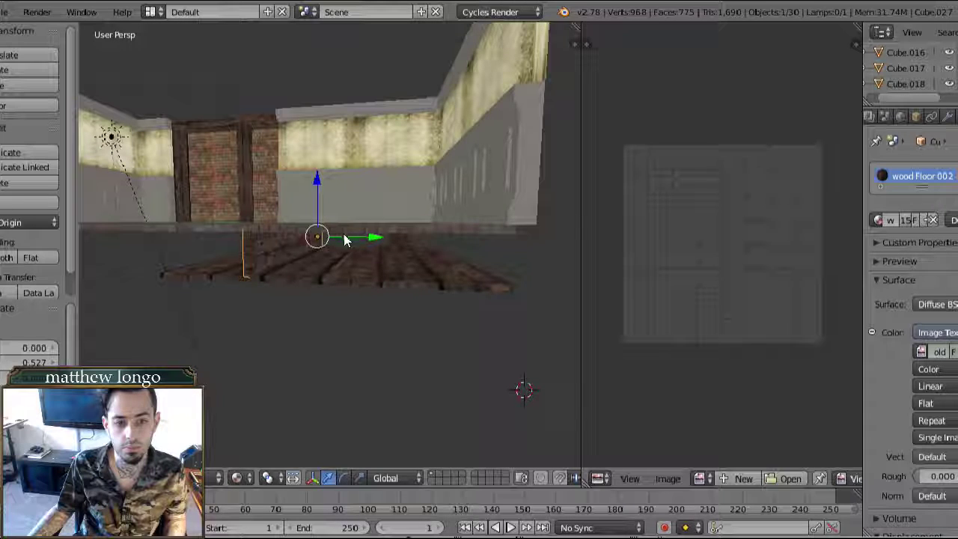
pyautogui.moveTo(348, 238); pyautogui.dragTo(324, 265)
# - Join both upright boards and the dark plank floor into one object, with the plank floor as the active object
pyautogui.scroll(-4, 324, 262)
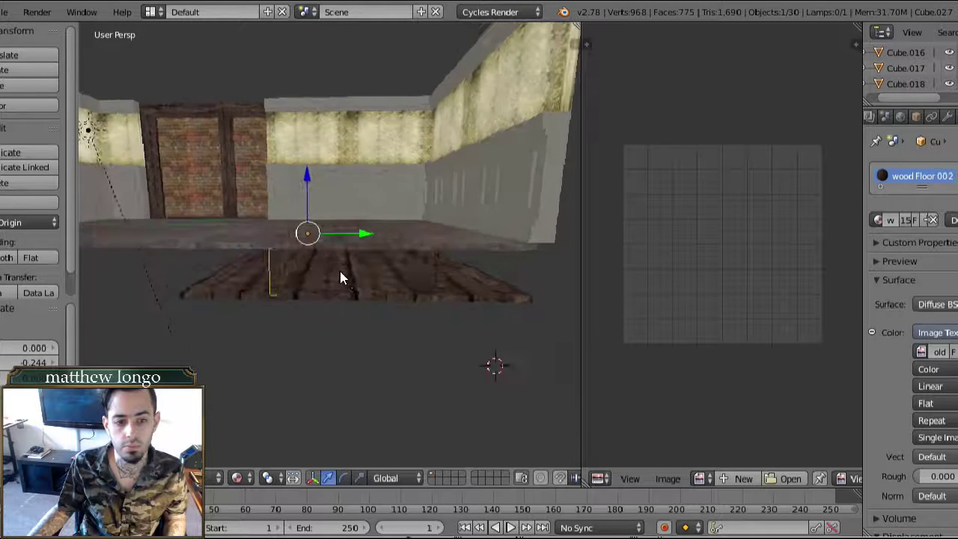
pyautogui.moveTo(331, 274); pyautogui.dragTo(259, 255, button='middle')
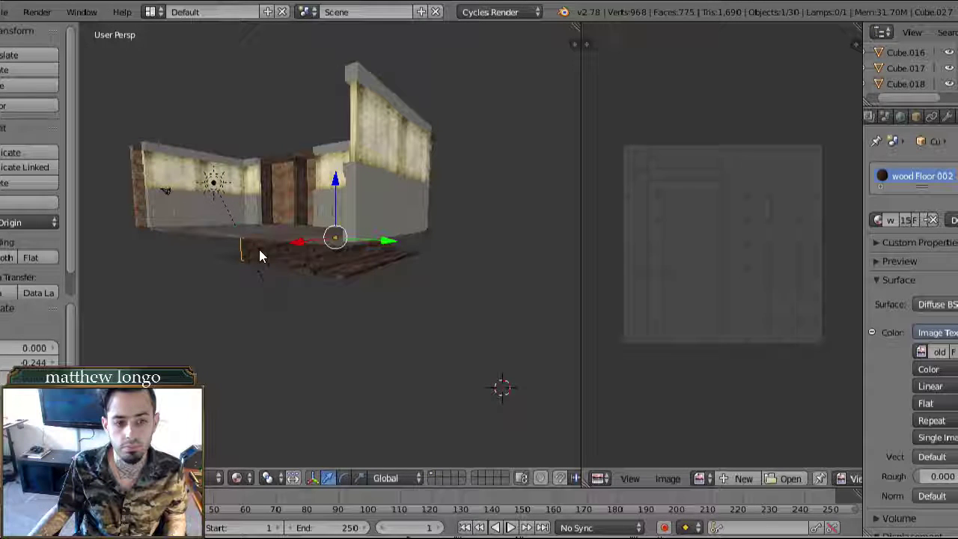
pyautogui.keyDown('shift'); pyautogui.rightClick(334, 266); pyautogui.keyUp('shift')
pyautogui.keyDown('shift'); pyautogui.rightClick(335, 274); pyautogui.keyUp('shift')
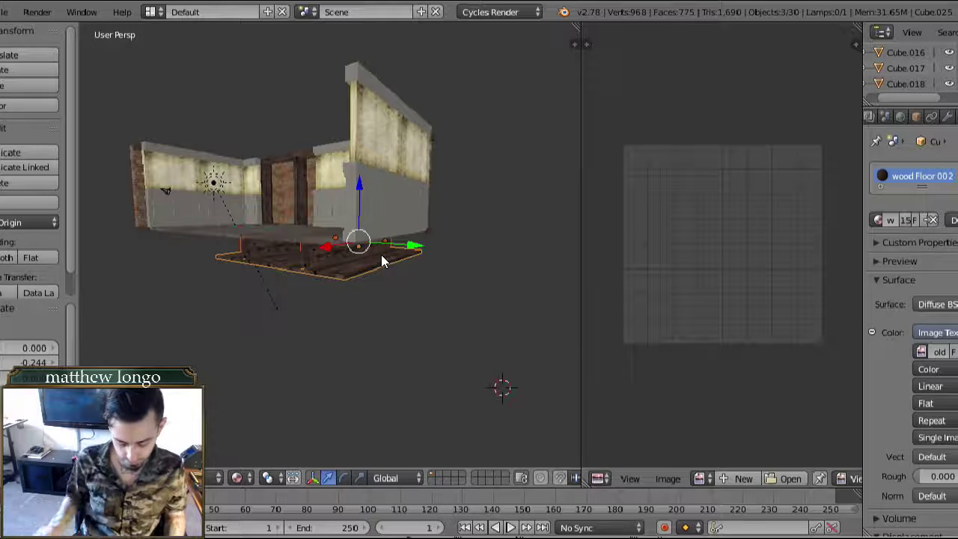
pyautogui.hotkey('ctrl', 'j')
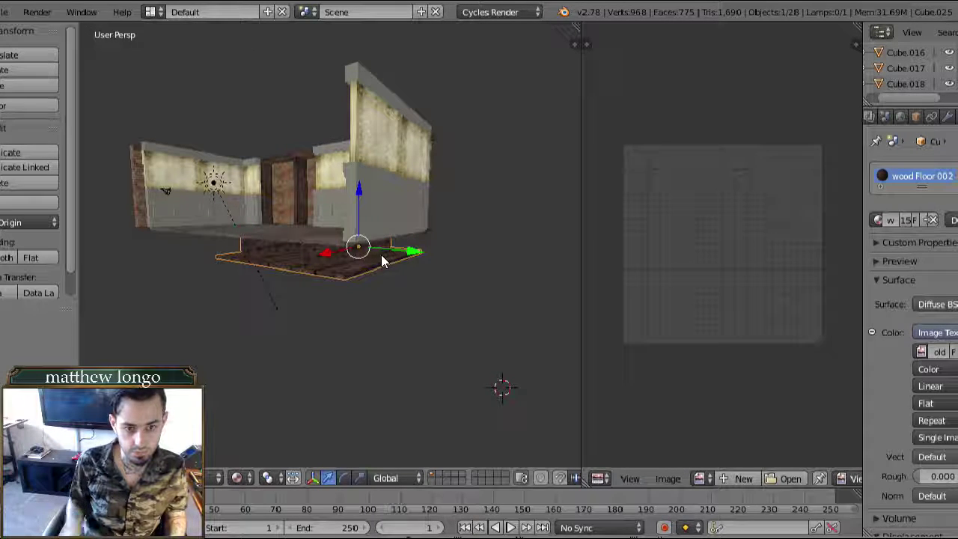
pyautogui.moveTo(355, 280); pyautogui.dragTo(364, 262, button='middle')
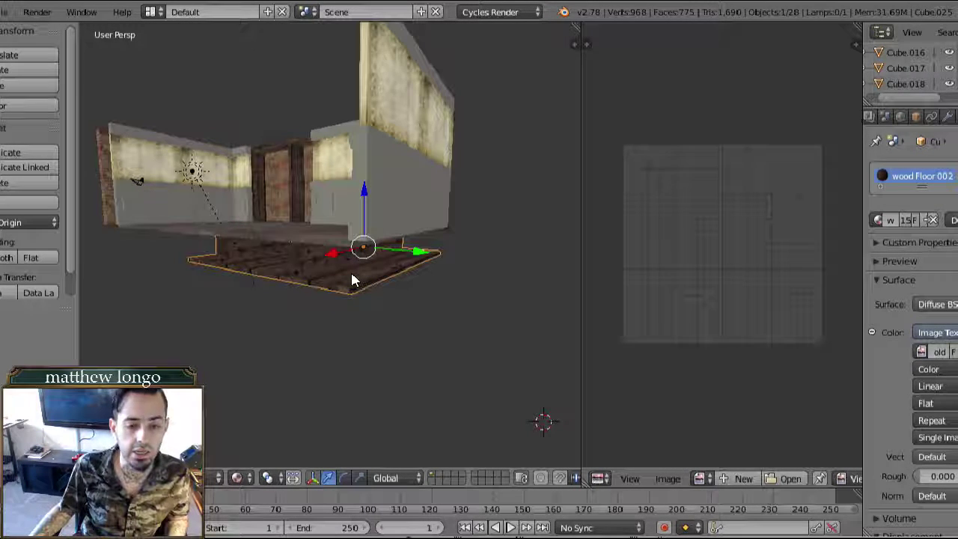
# - Duplicate the joined dark plank structure and move the copy -16.104 along Y beneath the adjacent floor section
pyautogui.hotkey('shift', 'd')
pyautogui.rightClick(362, 258)
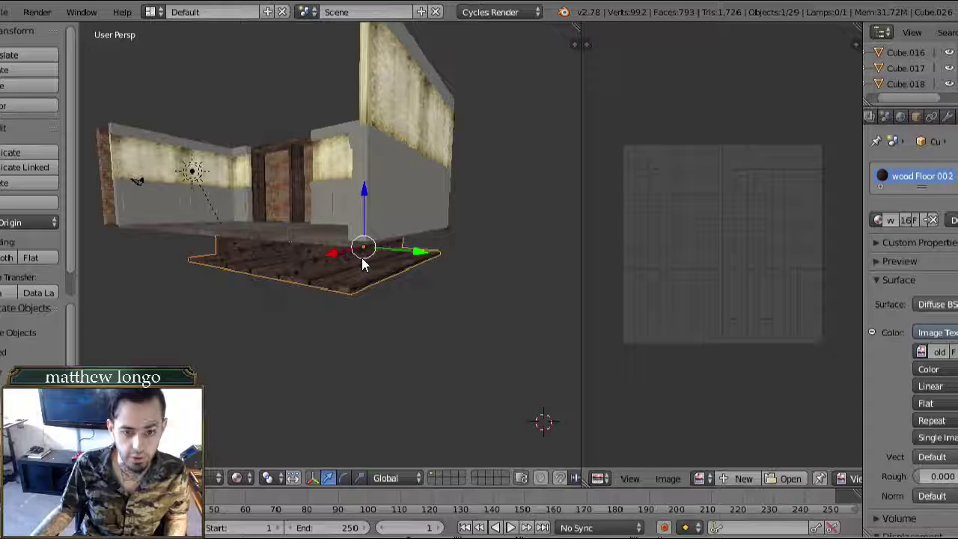
pyautogui.moveTo(423, 252); pyautogui.dragTo(389, 248)
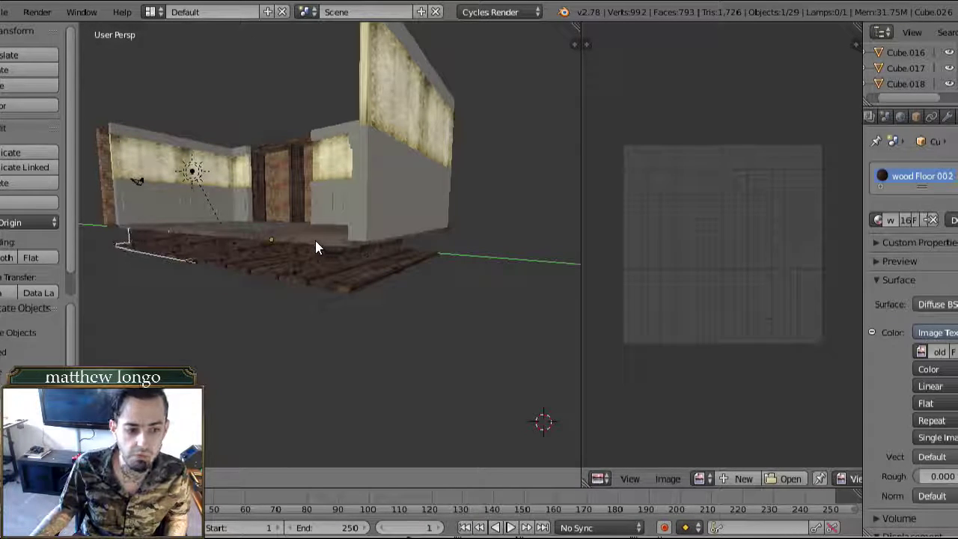
pyautogui.rightClick(248, 253)
pyautogui.moveTo(247, 252); pyautogui.dragTo(297, 261, button='middle')
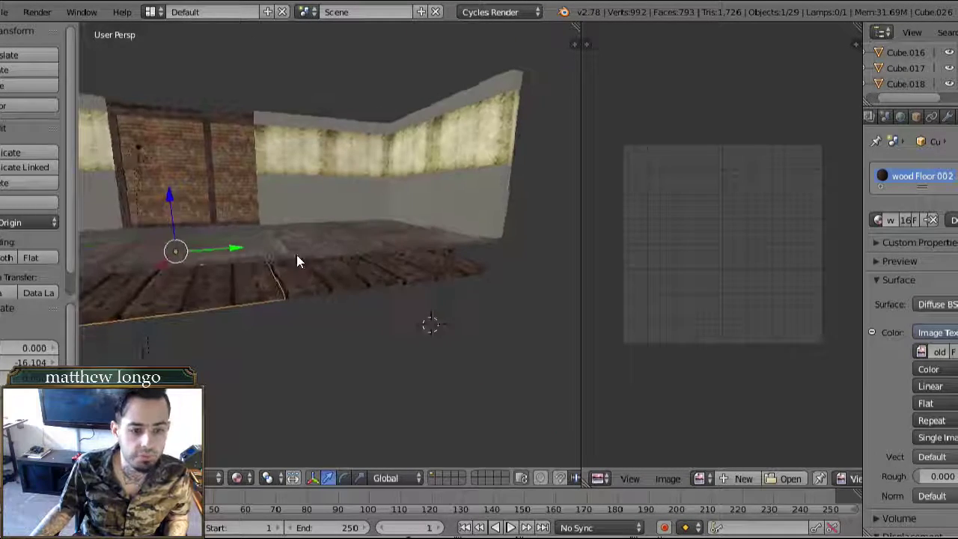
# - Nudge the copied plank structure 0.133 along Y to line it up with the original
pyautogui.press('g')
pyautogui.press('y')
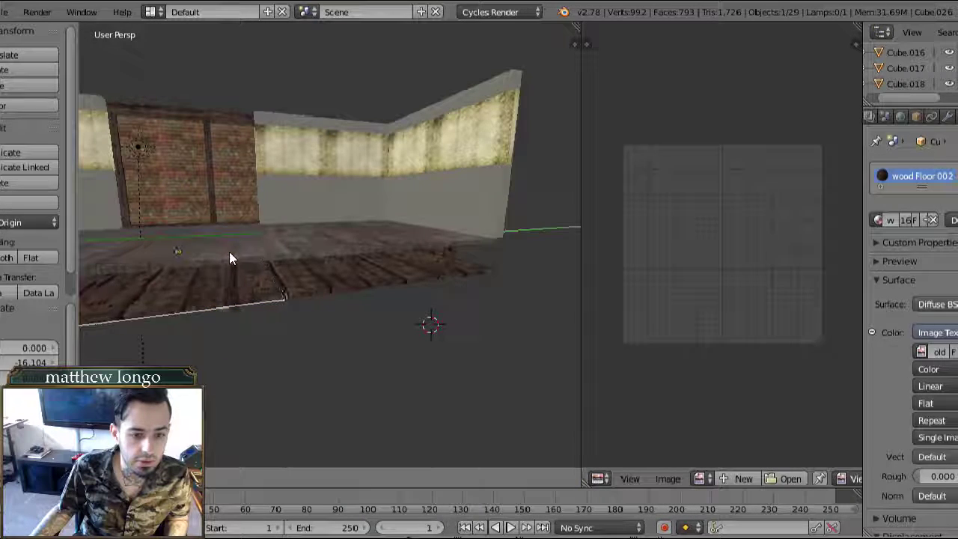
pyautogui.click(229, 252)
pyautogui.moveTo(231, 257)
pyautogui.mouseDown(button='middle')
pyautogui.moveTo(292, 274)
pyautogui.moveTo(270, 258)
pyautogui.moveTo(246, 266)
pyautogui.moveTo(223, 253)
pyautogui.moveTo(295, 247)
pyautogui.moveTo(238, 256)
pyautogui.moveTo(214, 242)
pyautogui.moveTo(140, 247)
pyautogui.moveTo(185, 249)
pyautogui.moveTo(186, 234)
pyautogui.moveTo(229, 238)
pyautogui.moveTo(239, 255)
pyautogui.mouseUp(button='middle')
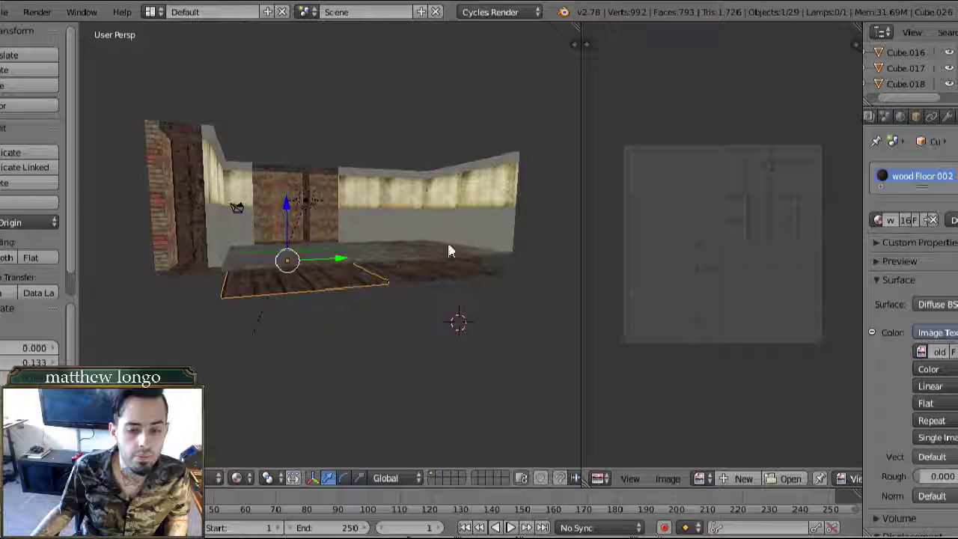
# - Examine the alignment of the two plank structures beneath the room floor from several angles
pyautogui.moveTo(447, 251); pyautogui.dragTo(322, 277, button='middle')
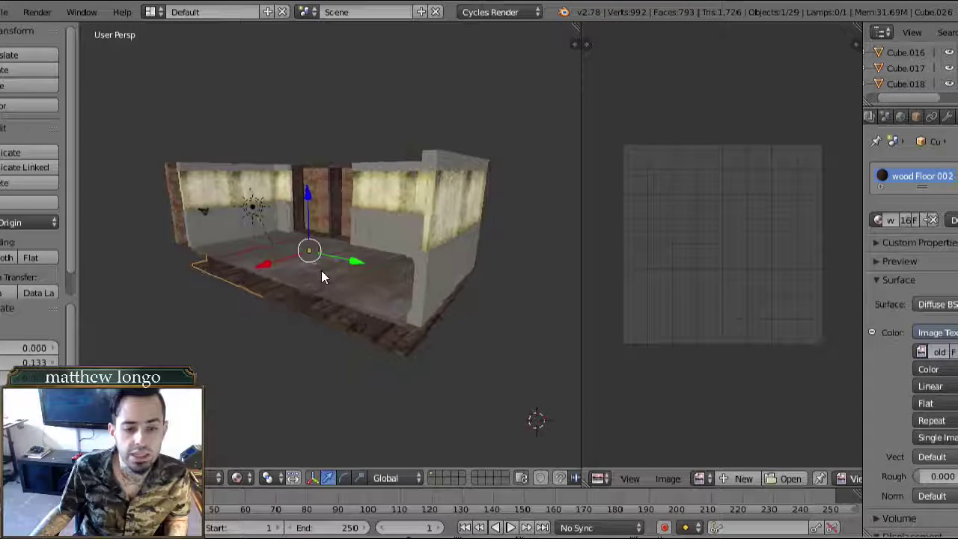
pyautogui.moveTo(372, 327); pyautogui.dragTo(336, 182, button='middle')
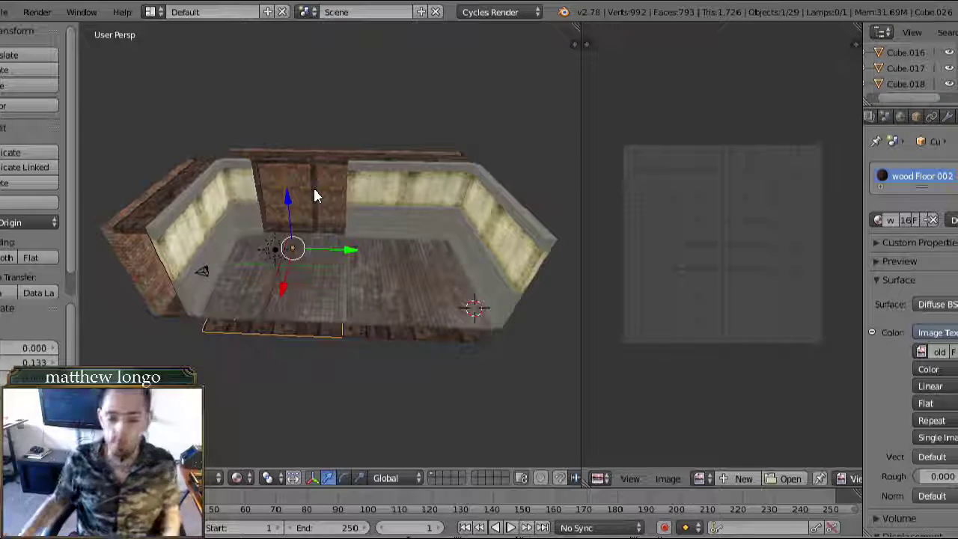
pyautogui.moveTo(418, 311); pyautogui.dragTo(396, 278, button='middle')
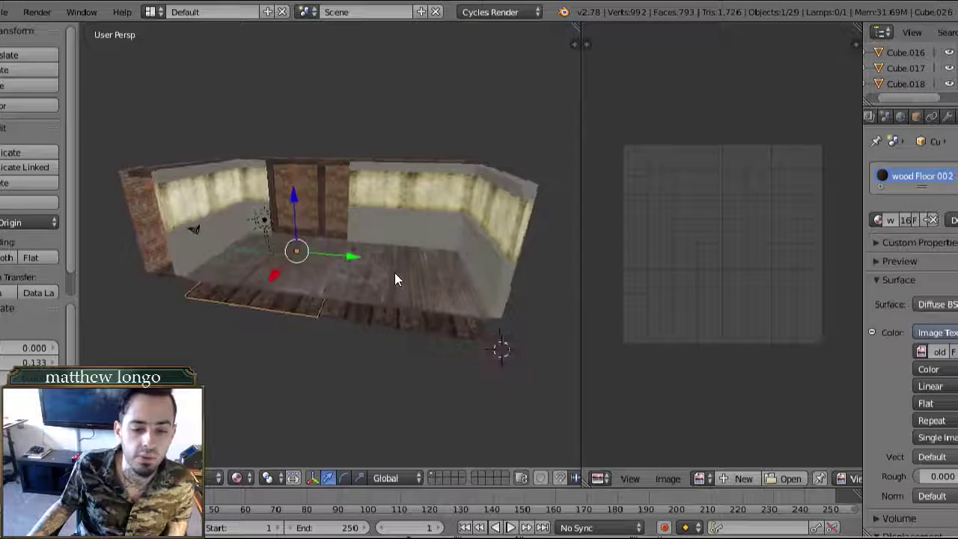
pyautogui.moveTo(408, 314); pyautogui.dragTo(382, 259, button='middle')
pyautogui.scroll(-1, 367, 256)
pyautogui.scroll(5, 382, 268)
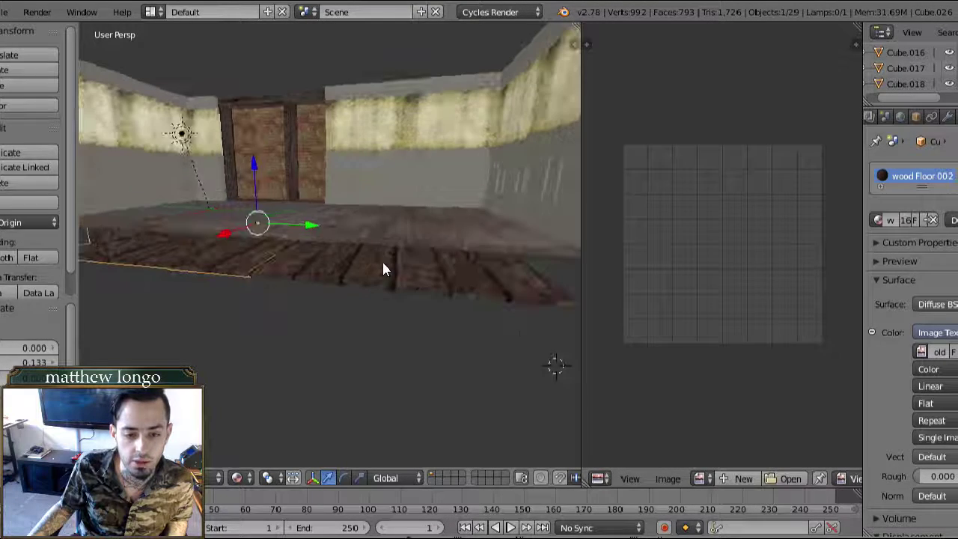
pyautogui.scroll(-5, 374, 262)
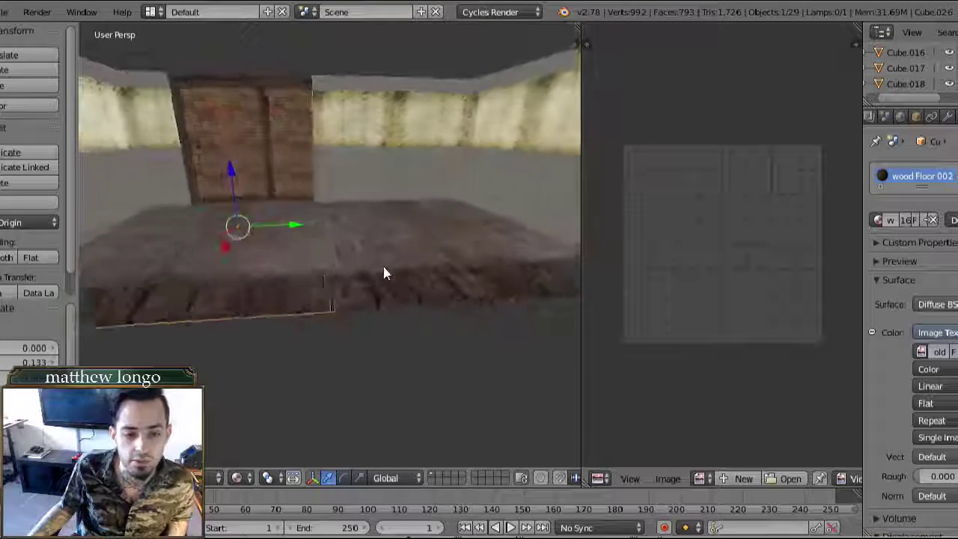
pyautogui.moveTo(385, 253); pyautogui.dragTo(364, 222, button='middle')
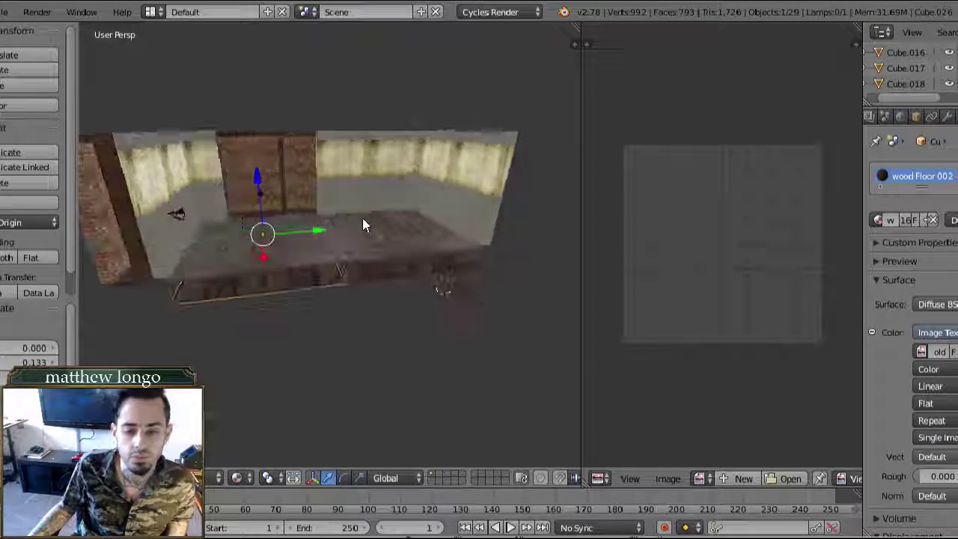
# - Duplicate the floor section together with the plank structure beneath it and place the copies 16.655 along X
pyautogui.keyDown('shift'); pyautogui.rightClick(252, 261); pyautogui.keyUp('shift')
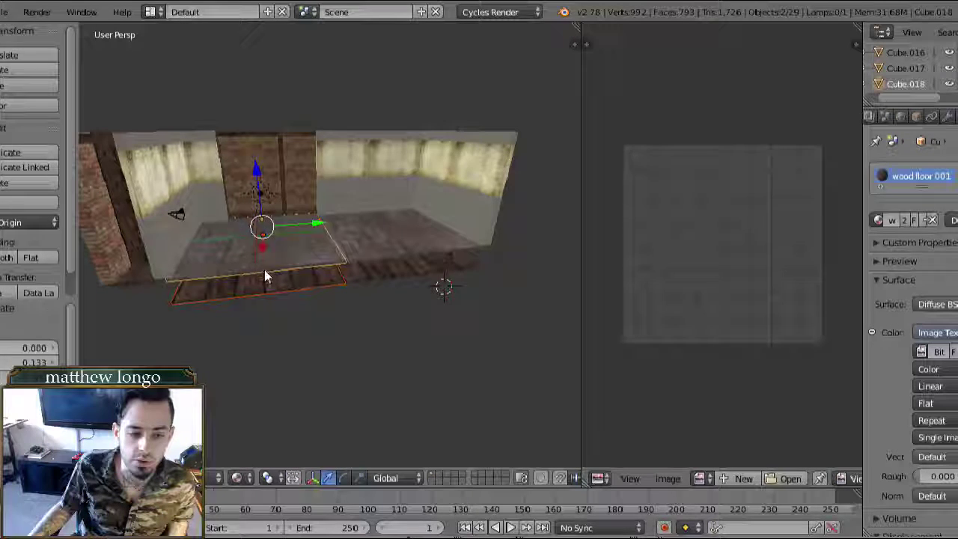
pyautogui.moveTo(265, 270); pyautogui.dragTo(212, 272, button='middle')
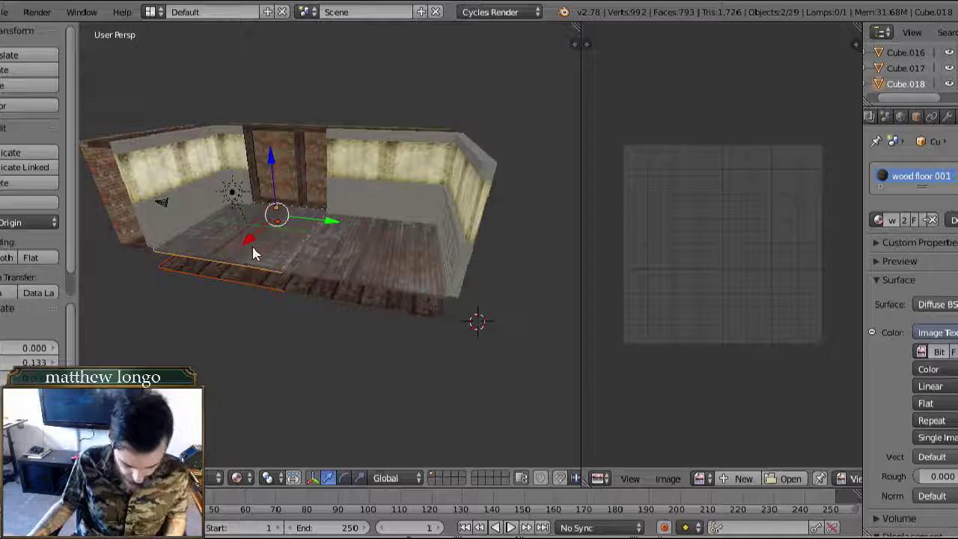
pyautogui.hotkey('shift', 'd')
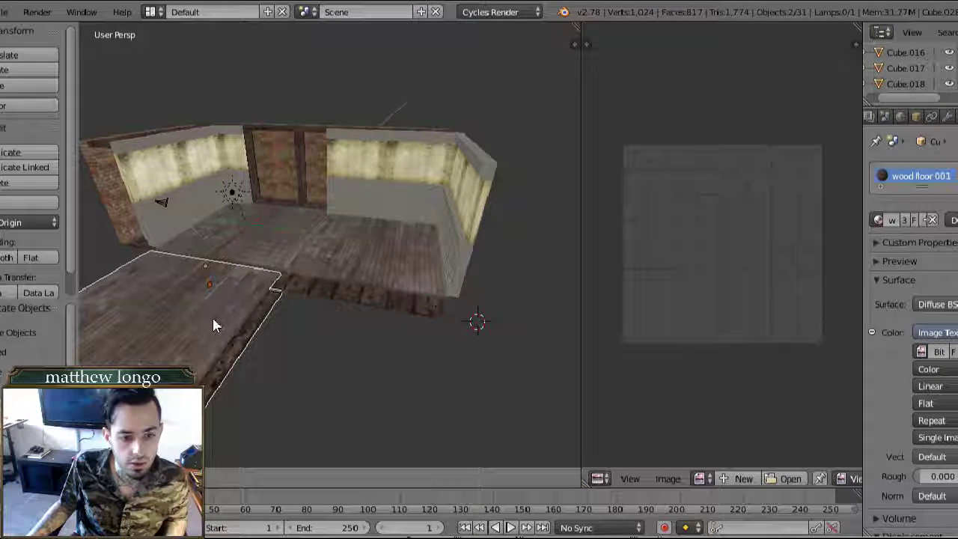
pyautogui.rightClick(220, 319)
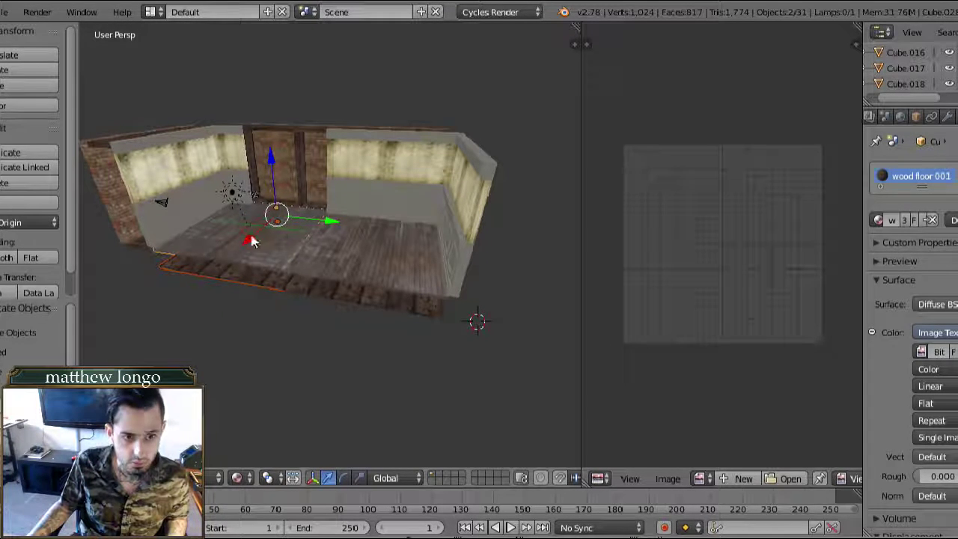
pyautogui.press('g')
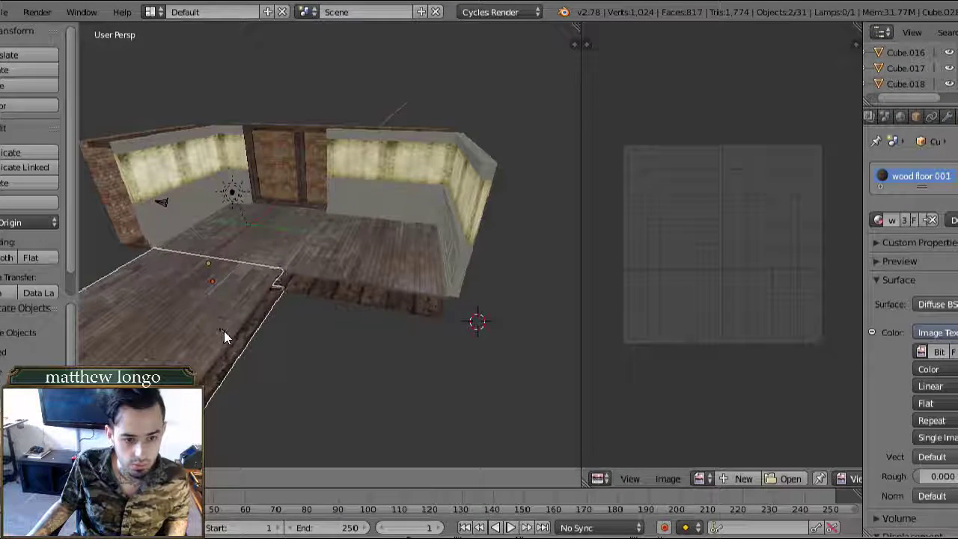
pyautogui.click(223, 331)
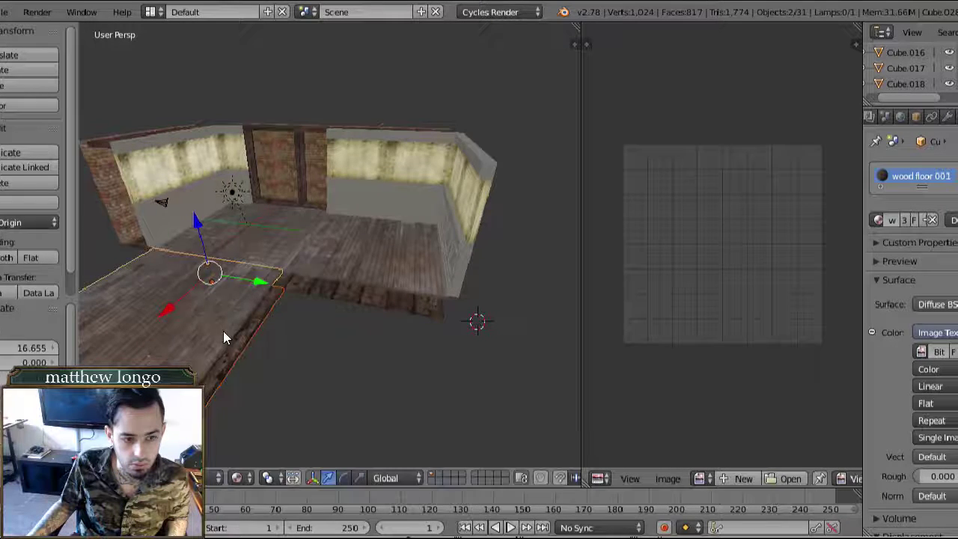
pyautogui.scroll(-5, 223, 331)
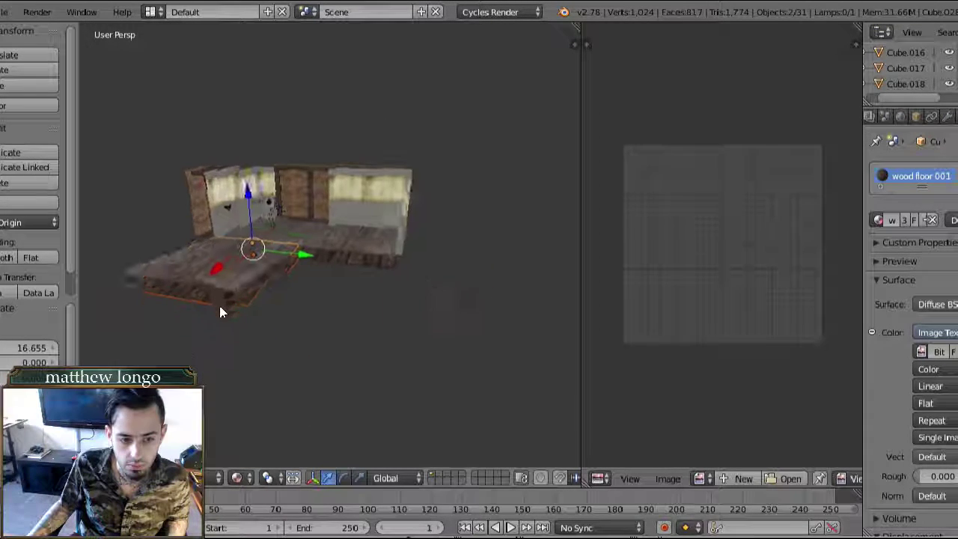
pyautogui.moveTo(220, 312); pyautogui.dragTo(237, 325, button='middle')
pyautogui.rightClick(223, 220)
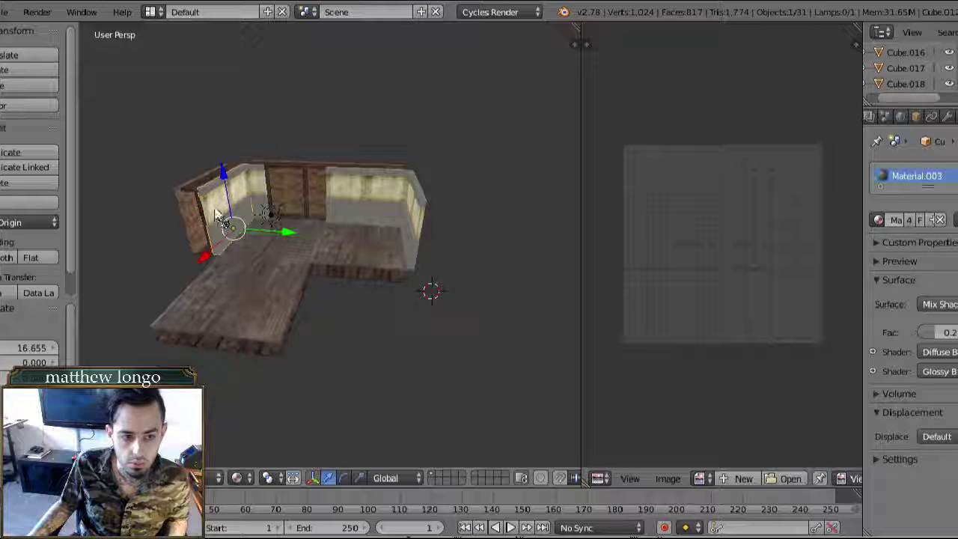
pyautogui.keyDown('shift'); pyautogui.rightClick(223, 223); pyautogui.keyUp('shift')
pyautogui.keyDown('shift'); pyautogui.rightClick(201, 206); pyautogui.keyUp('shift')
pyautogui.keyDown('shift'); pyautogui.rightClick(198, 191); pyautogui.keyUp('shift')
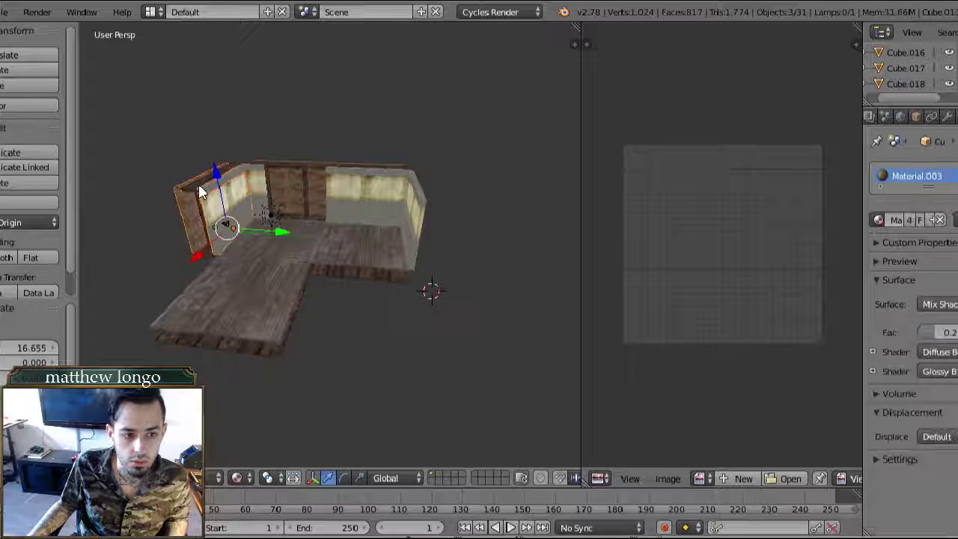
pyautogui.keyDown('shift'); pyautogui.rightClick(199, 192); pyautogui.keyUp('shift')
pyautogui.moveTo(199, 193); pyautogui.dragTo(289, 238, button='middle')
pyautogui.scroll(3, 230, 180)
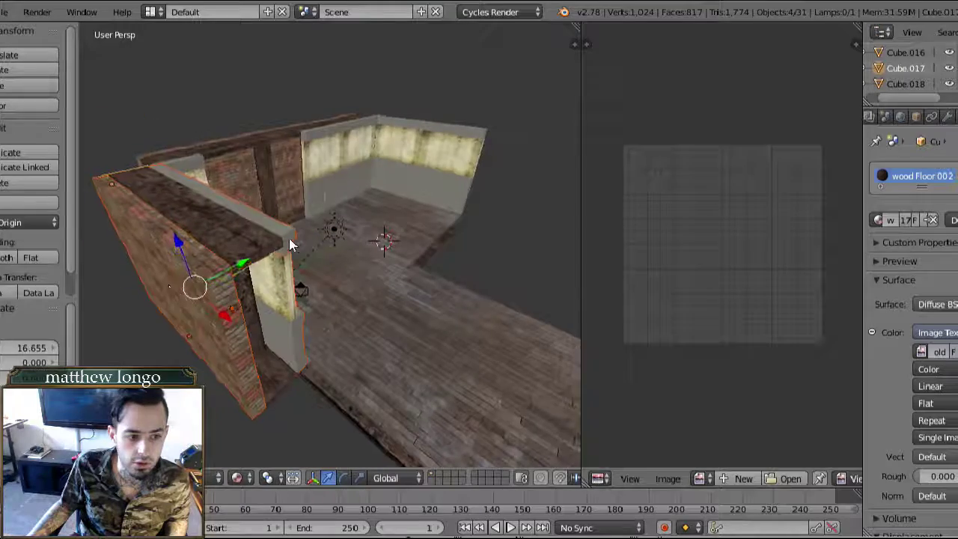
# - Move the outer brick wall -5.838 along Y and join the four dark wood frame pieces behind it into one object
pyautogui.rightClick(129, 249)
pyautogui.moveTo(251, 307); pyautogui.dragTo(320, 275, button='middle')
pyautogui.rightClick(308, 314)
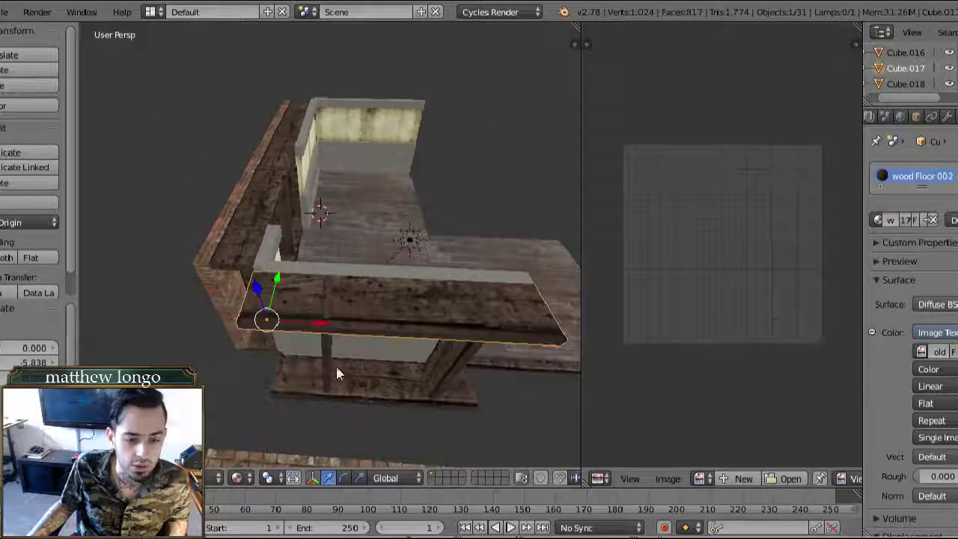
pyautogui.keyDown('shift'); pyautogui.rightClick(324, 362); pyautogui.keyUp('shift')
pyautogui.keyDown('shift'); pyautogui.rightClick(452, 348); pyautogui.keyUp('shift')
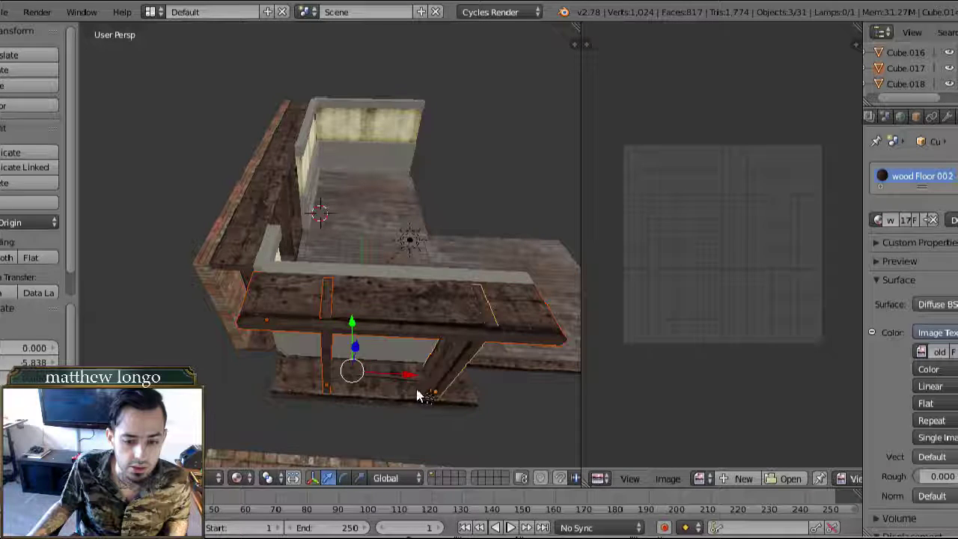
pyautogui.keyDown('shift'); pyautogui.rightClick(418, 395); pyautogui.keyUp('shift')
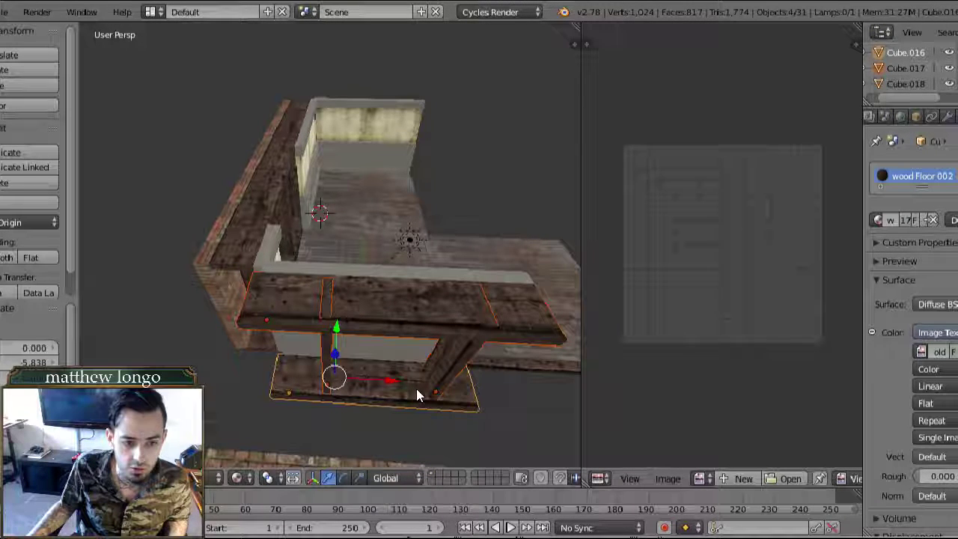
pyautogui.moveTo(418, 394); pyautogui.dragTo(353, 364, button='middle')
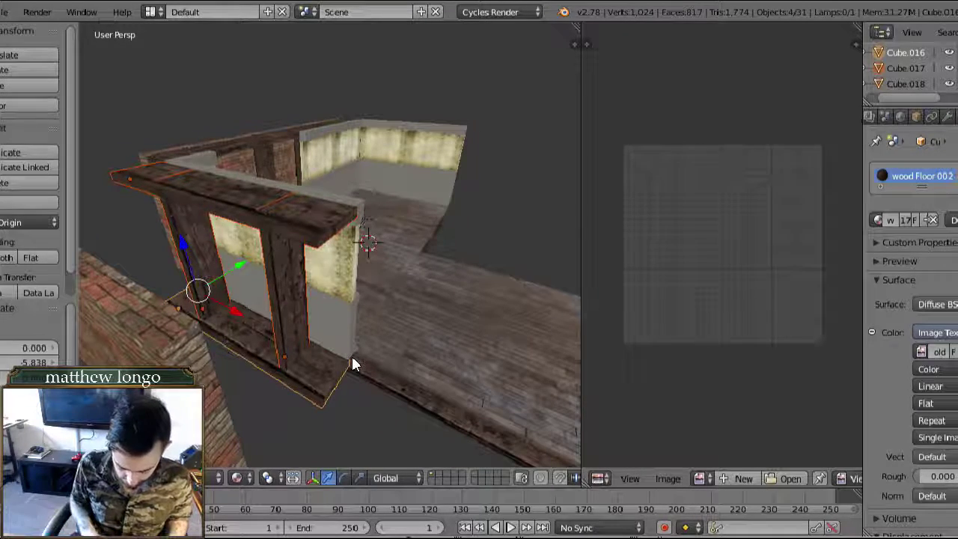
pyautogui.hotkey('ctrl', 'j')
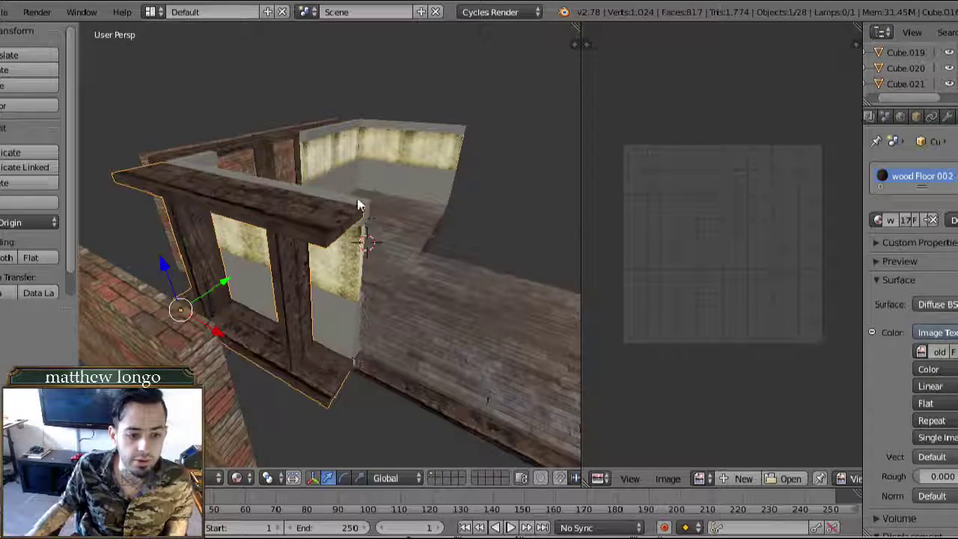
# - Move the outer brick wall 5.533 along Y back against the joined wood frame
pyautogui.moveTo(274, 278); pyautogui.dragTo(164, 354, button='middle')
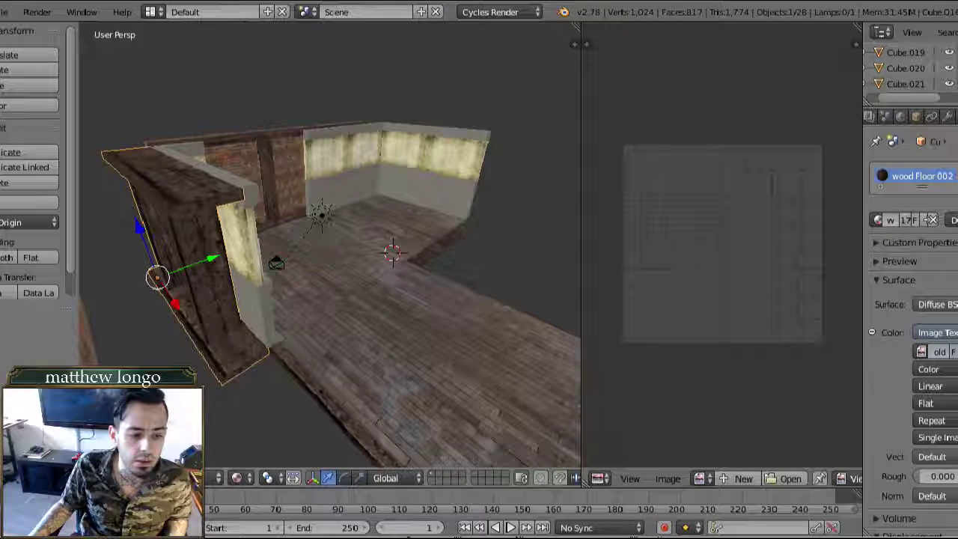
pyautogui.rightClick(117, 326)
pyautogui.moveTo(117, 330); pyautogui.dragTo(227, 326)
pyautogui.moveTo(224, 320); pyautogui.dragTo(214, 278, button='middle')
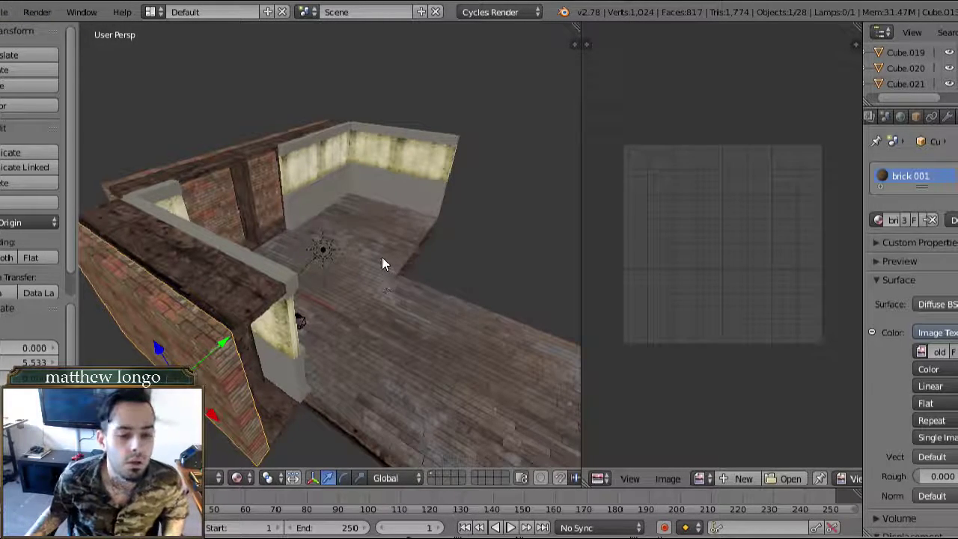
# - Duplicate the outer wall section's joined wood frame, brick wall, wallpaper and grey panelling together and move the copies 15.972 along X
pyautogui.moveTo(384, 261); pyautogui.dragTo(338, 248, button='middle')
pyautogui.moveTo(210, 330); pyautogui.dragTo(240, 320, button='middle')
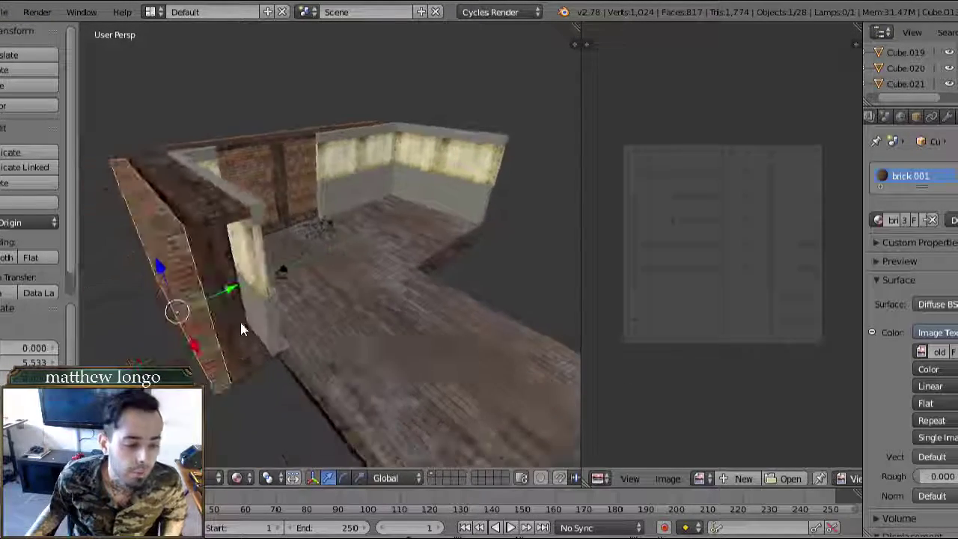
pyautogui.rightClick(224, 289)
pyautogui.moveTo(224, 288); pyautogui.dragTo(234, 237, button='middle')
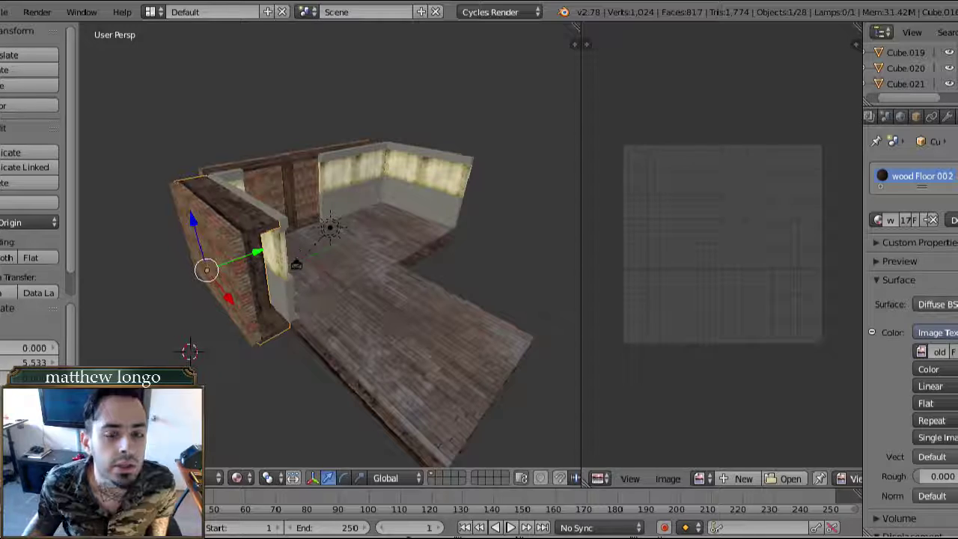
pyautogui.moveTo(249, 276); pyautogui.dragTo(233, 266, button='middle')
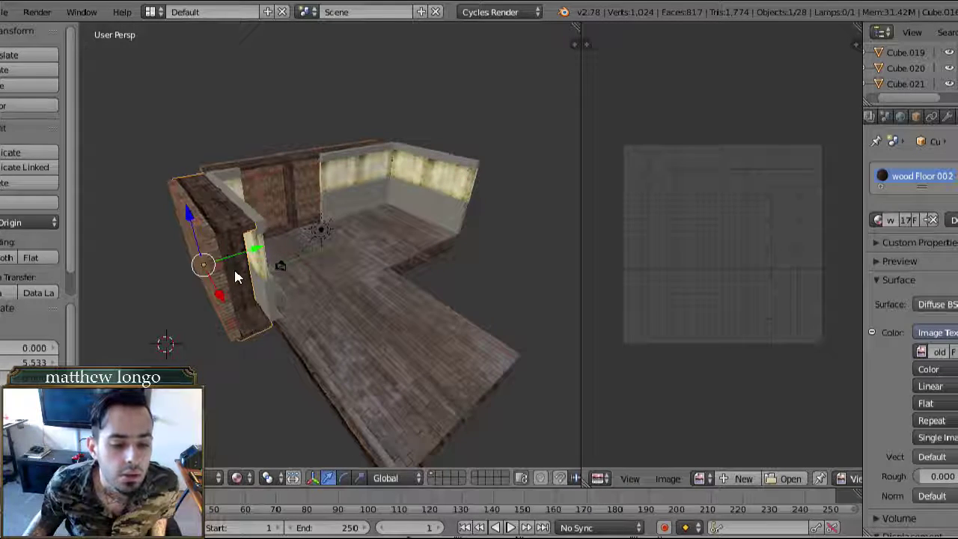
pyautogui.scroll(2, 240, 289)
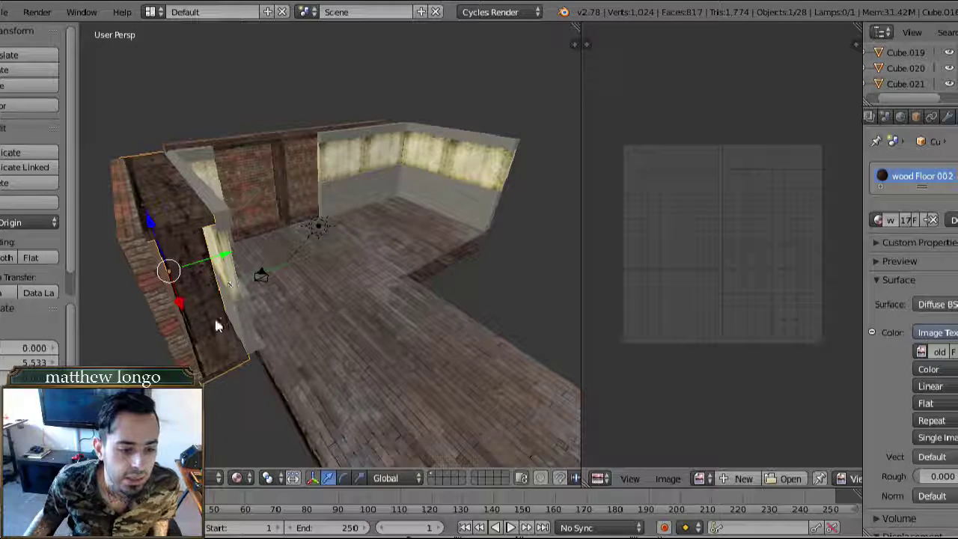
pyautogui.keyDown('shift'); pyautogui.rightClick(178, 320); pyautogui.keyUp('shift')
pyautogui.keyDown('shift'); pyautogui.rightClick(230, 261); pyautogui.keyUp('shift')
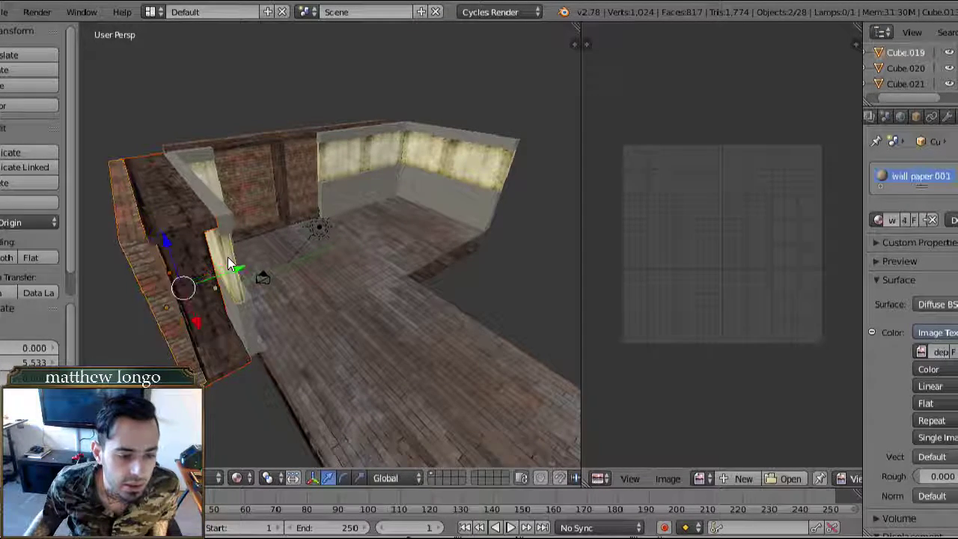
pyautogui.keyDown('shift'); pyautogui.rightClick(226, 225); pyautogui.keyUp('shift')
pyautogui.moveTo(227, 303); pyautogui.dragTo(219, 356, button='middle')
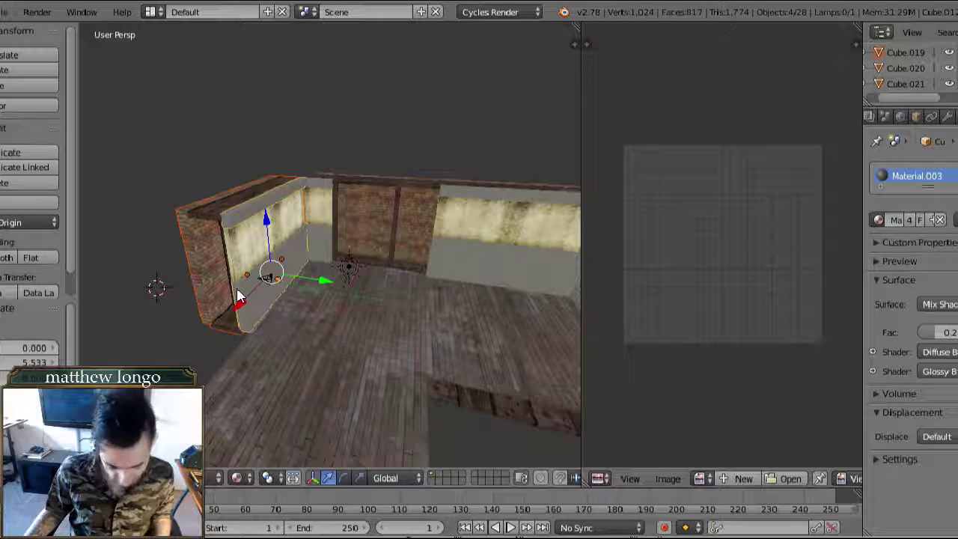
pyautogui.hotkey('shift', 'd')
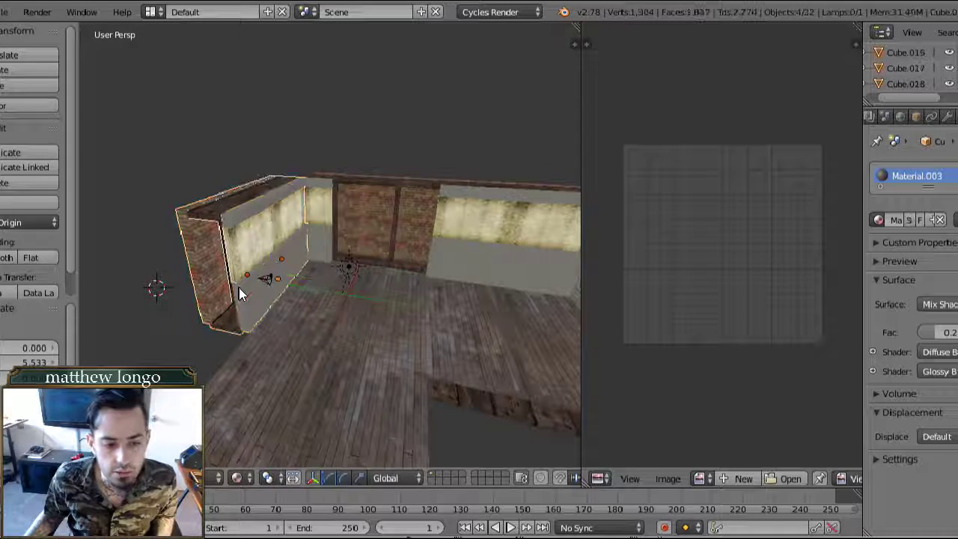
pyautogui.rightClick(237, 292)
pyautogui.press('s')
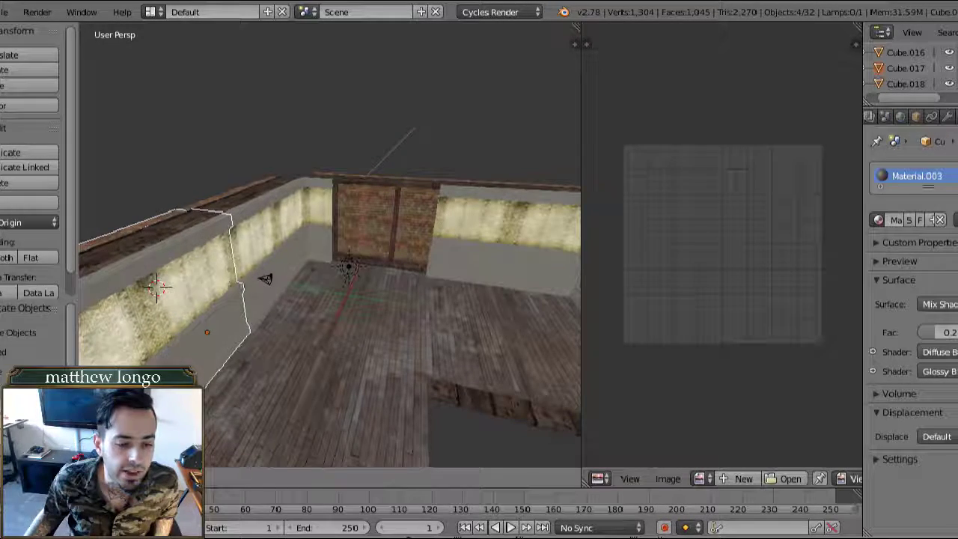
pyautogui.click(196, 283)
pyautogui.moveTo(196, 283); pyautogui.dragTo(222, 287, button='middle')
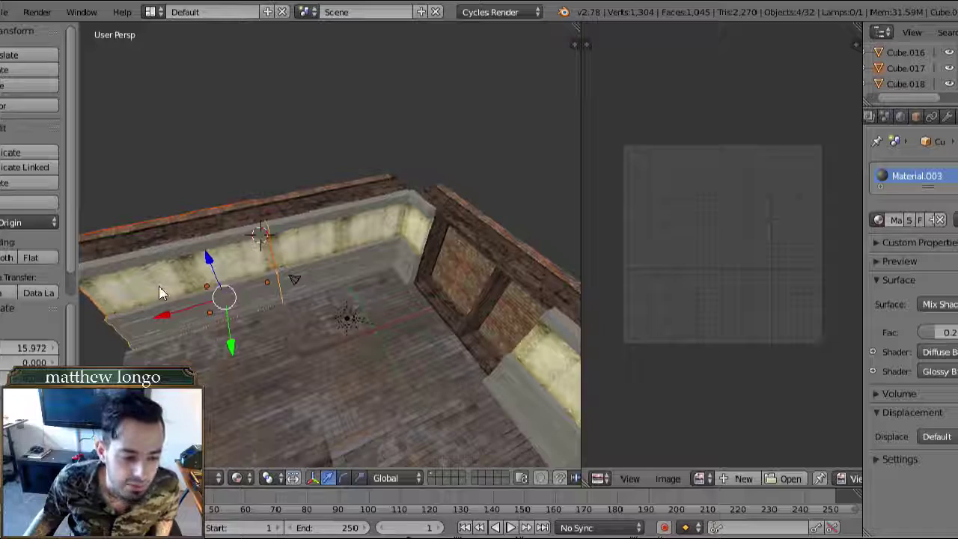
# - Shift the copied wall section a further 0.651 along X
pyautogui.moveTo(160, 293); pyautogui.dragTo(254, 318, button='middle')
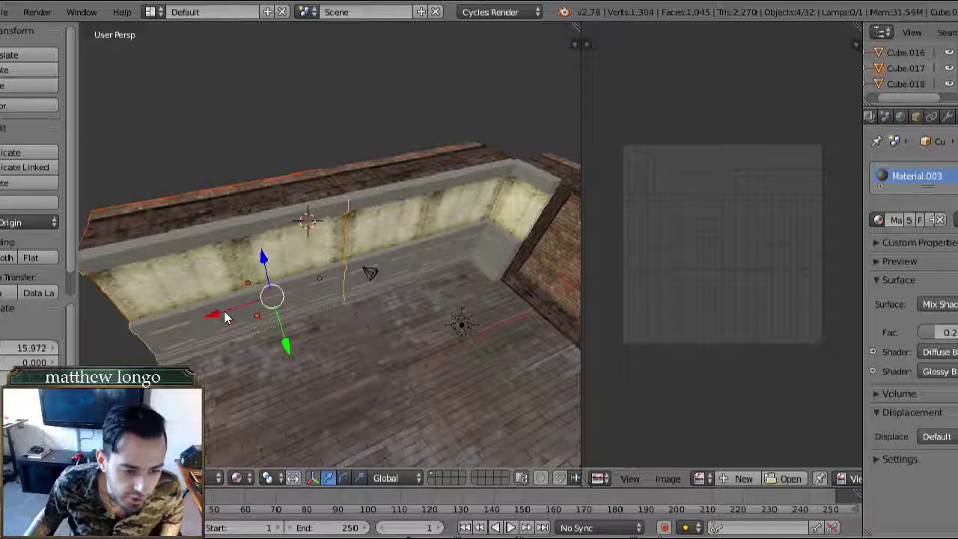
pyautogui.press('g')
pyautogui.press('x')
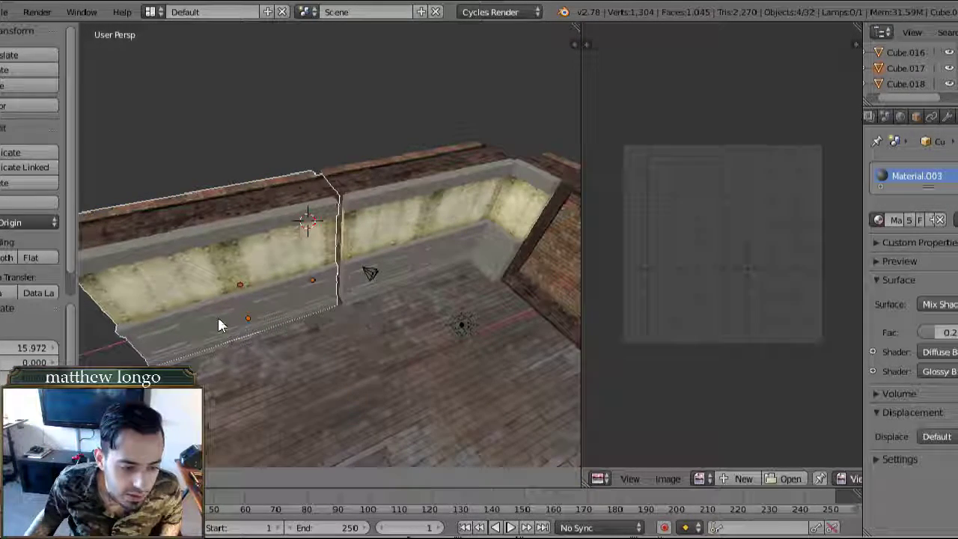
pyautogui.click(219, 318)
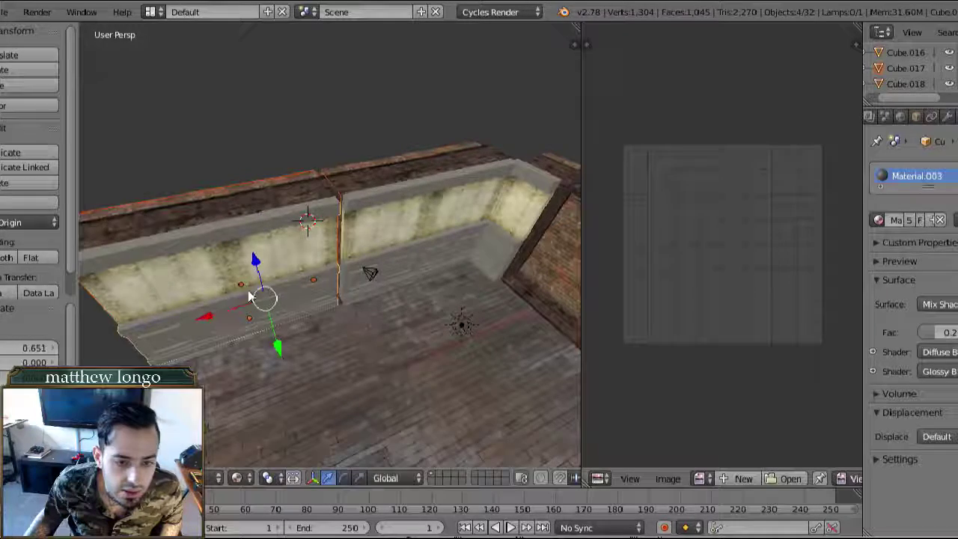
# - Move the copied wallpaper, grey panelling and brick wall -0.546 along X to close the gap, leaving their wood frame in place
pyautogui.moveTo(251, 297); pyautogui.dragTo(339, 240, button='middle')
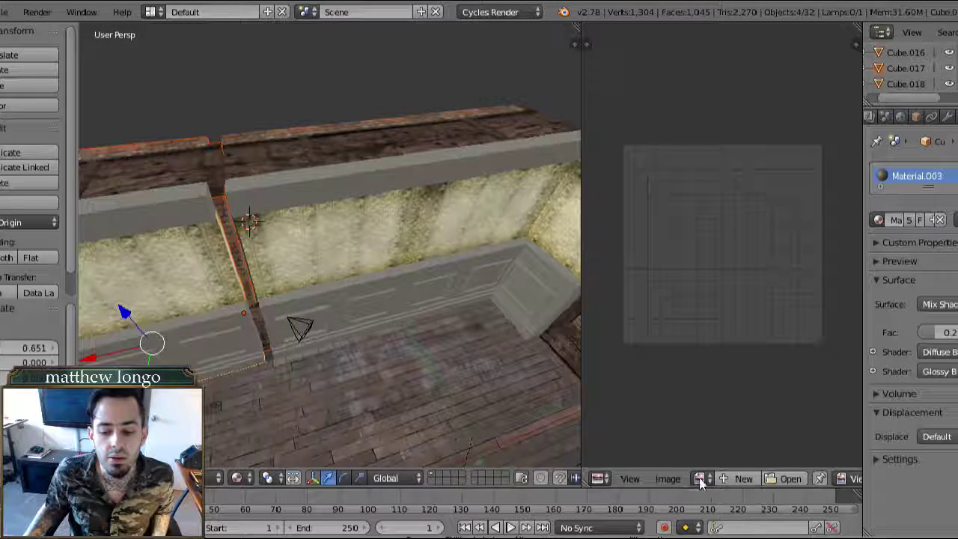
pyautogui.click(662, 527)
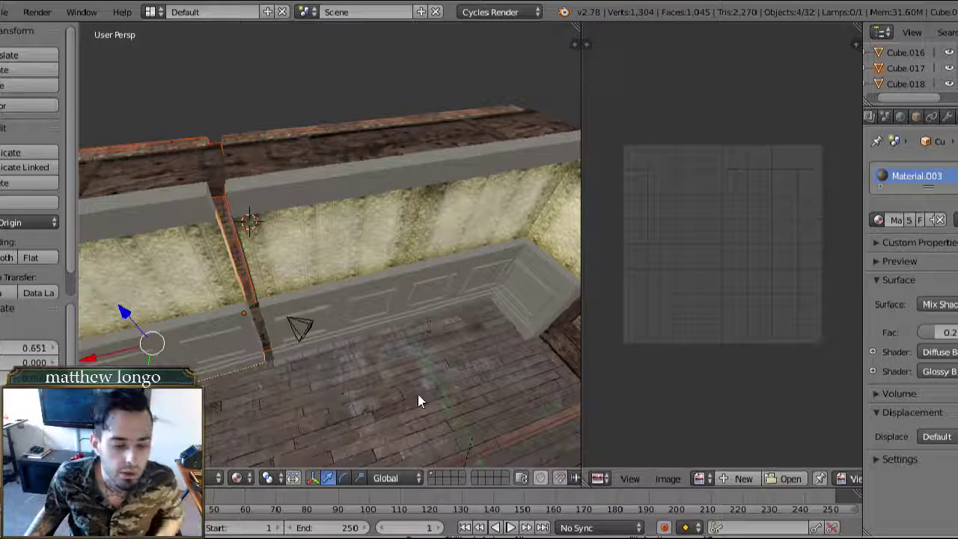
pyautogui.moveTo(410, 277); pyautogui.dragTo(390, 265, button='middle')
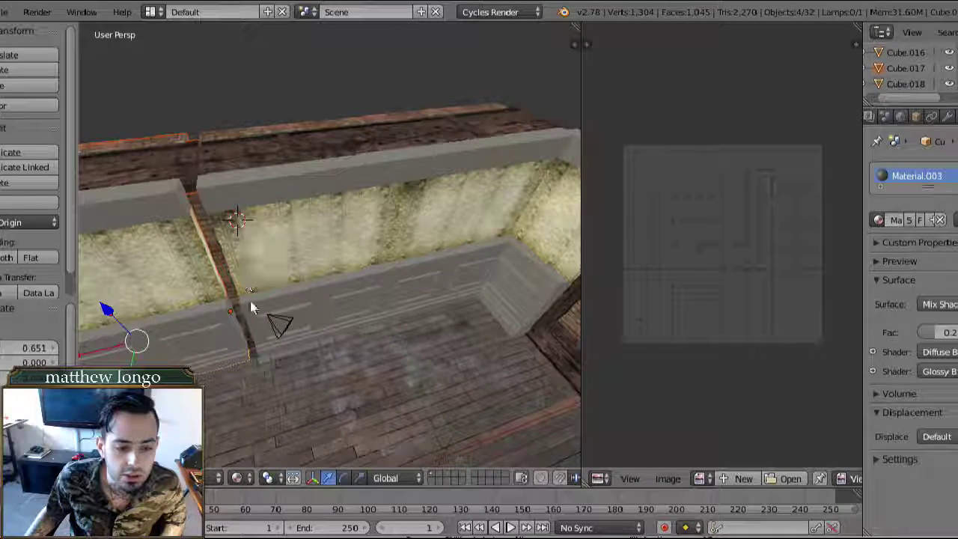
pyautogui.rightClick(213, 318)
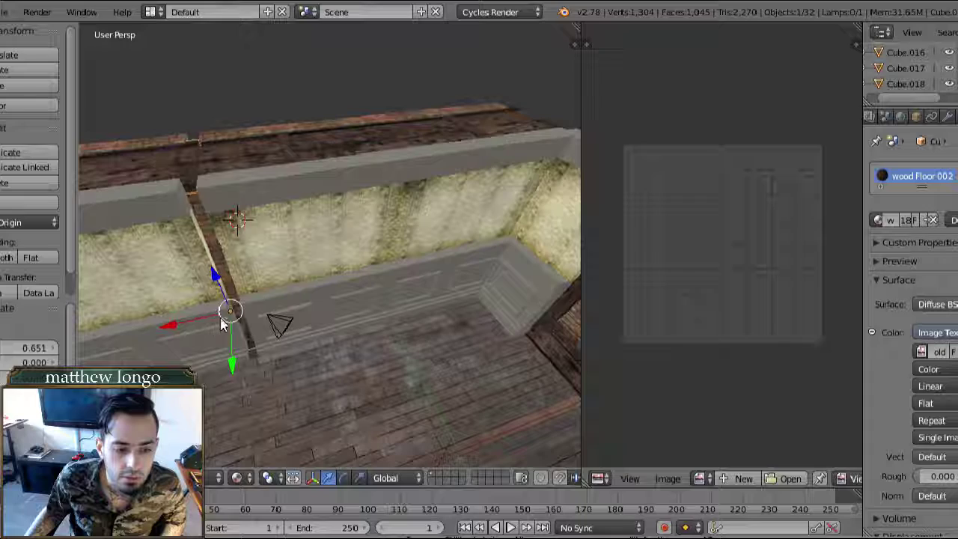
pyautogui.rightClick(171, 290)
pyautogui.keyDown('shift'); pyautogui.rightClick(198, 352); pyautogui.keyUp('shift')
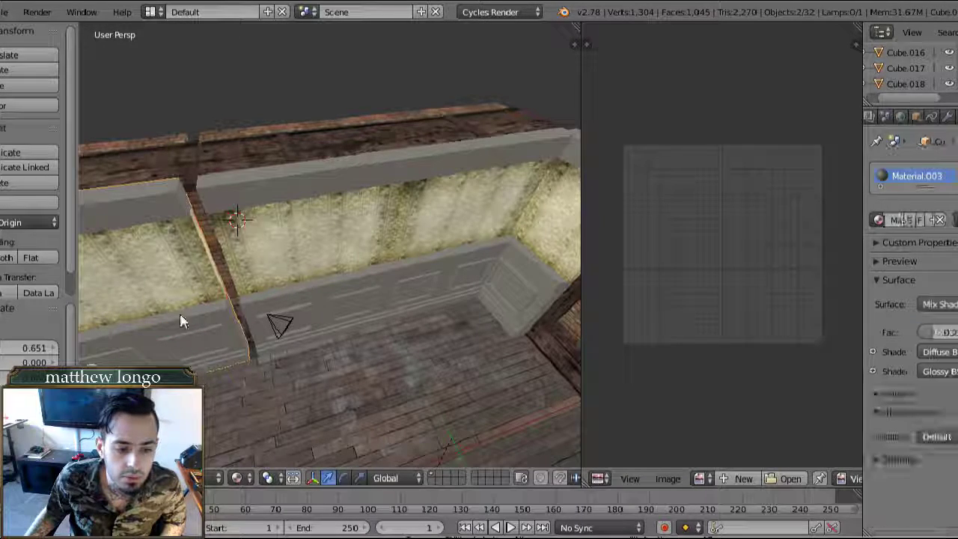
pyautogui.moveTo(169, 188); pyautogui.dragTo(190, 210, button='middle')
pyautogui.keyDown('shift'); pyautogui.rightClick(208, 188); pyautogui.keyUp('shift')
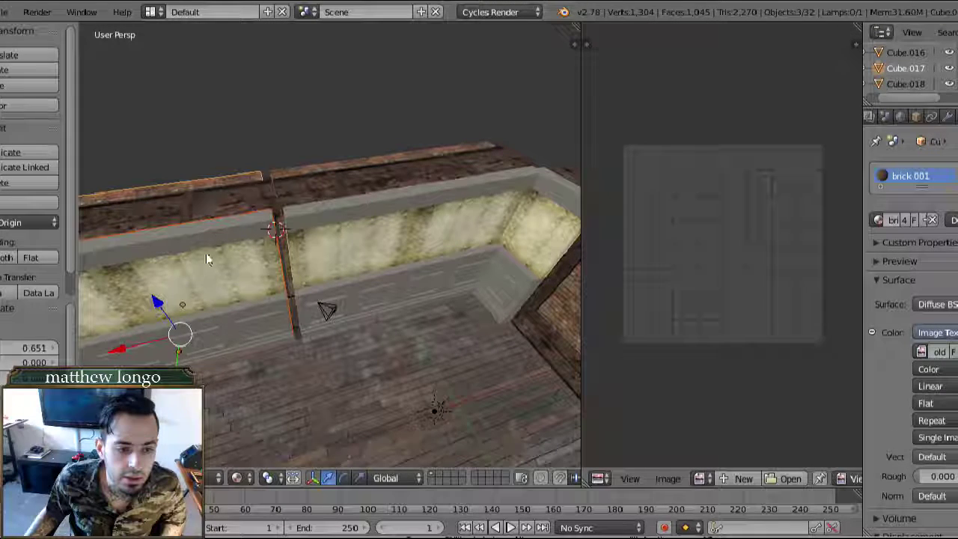
pyautogui.press('Tab')
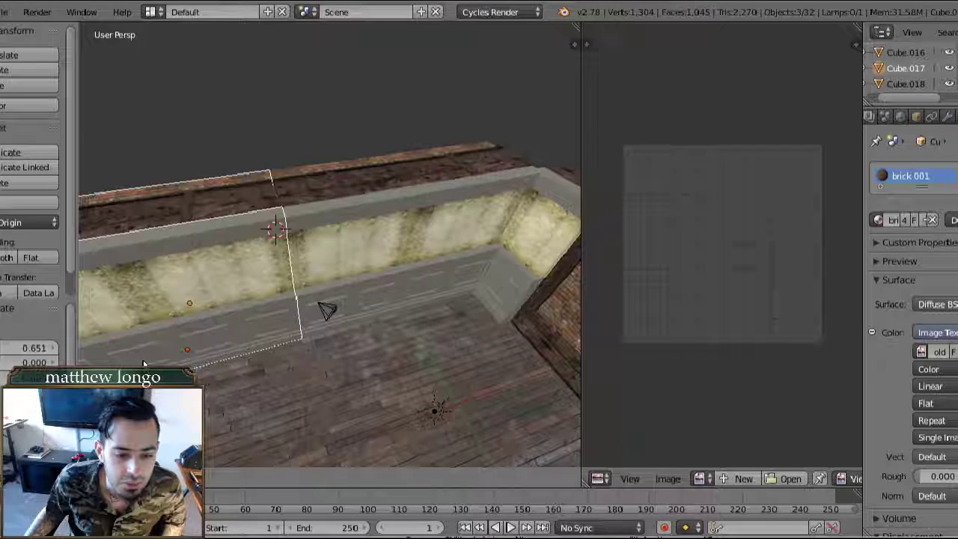
pyautogui.press('Tab')
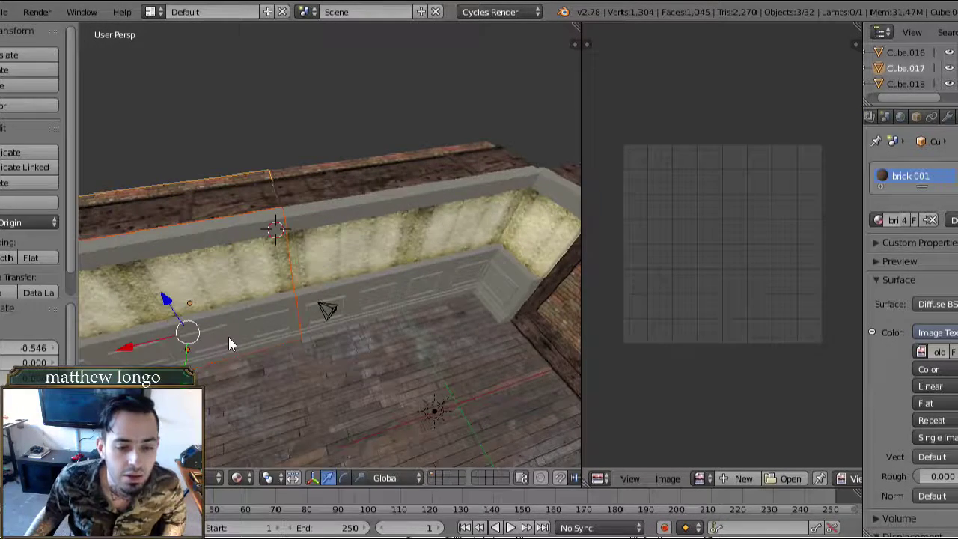
# - Examine the lengthened wall, the floor sections and the open corner between them from several angles
pyautogui.moveTo(229, 342); pyautogui.dragTo(314, 304, button='middle')
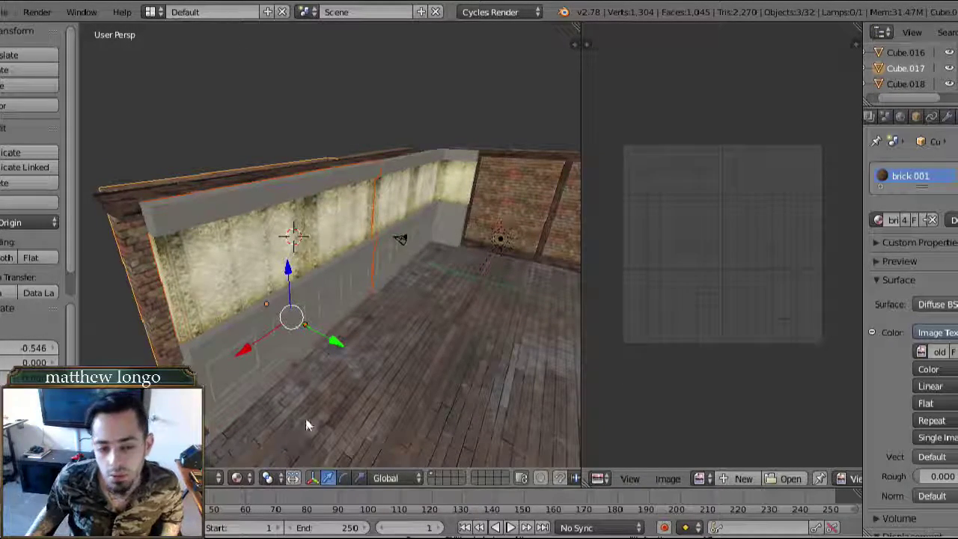
pyautogui.moveTo(306, 421); pyautogui.dragTo(285, 385, button='middle')
pyautogui.moveTo(306, 290); pyautogui.dragTo(342, 364, button='middle')
pyautogui.moveTo(257, 347); pyautogui.dragTo(257, 349, button='middle')
pyautogui.rightClick(256, 351)
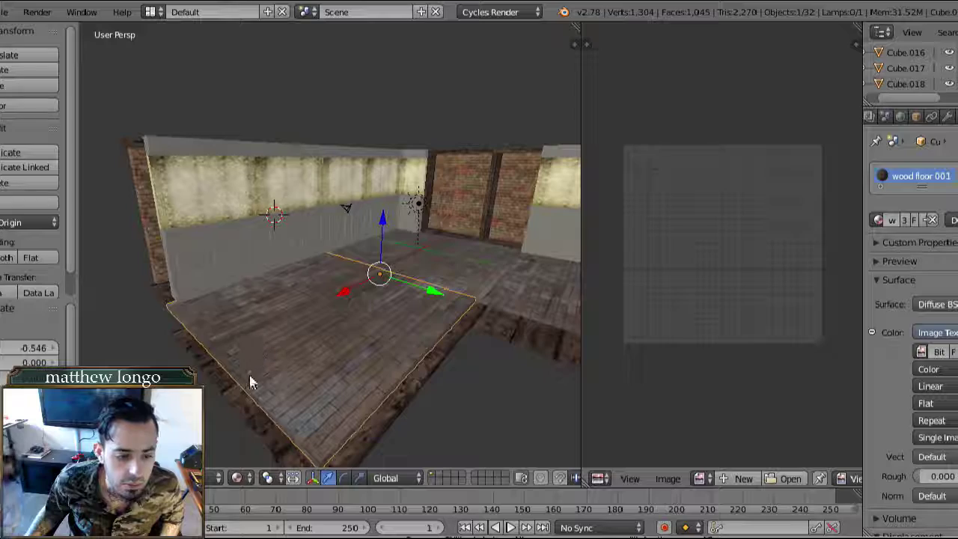
pyautogui.moveTo(278, 381); pyautogui.dragTo(419, 202, button='middle')
pyautogui.moveTo(340, 201); pyautogui.dragTo(355, 209, button='middle')
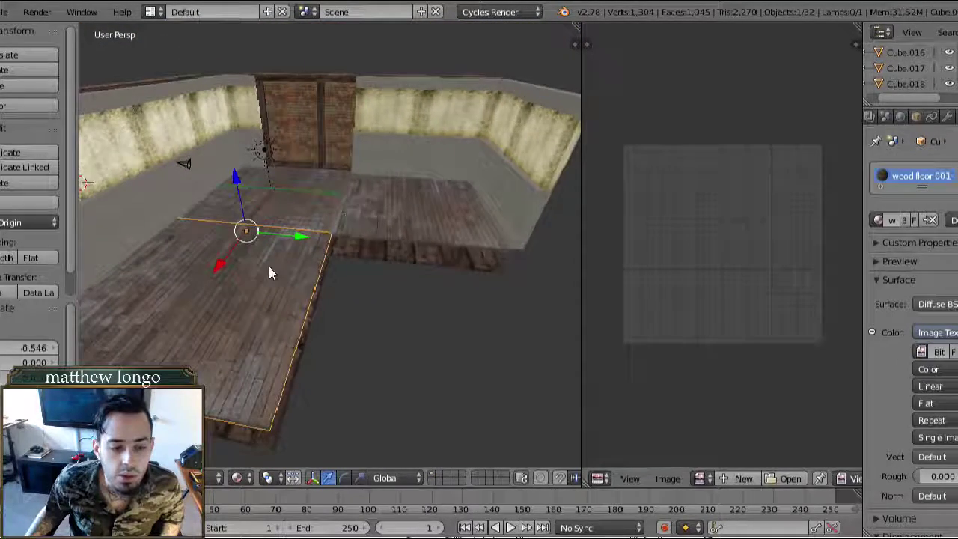
pyautogui.moveTo(272, 272)
pyautogui.mouseDown(button='middle')
pyautogui.moveTo(259, 284)
pyautogui.moveTo(238, 274)
pyautogui.moveTo(276, 304)
pyautogui.moveTo(254, 279)
pyautogui.mouseUp(button='middle')
pyautogui.scroll(2, 255, 283)
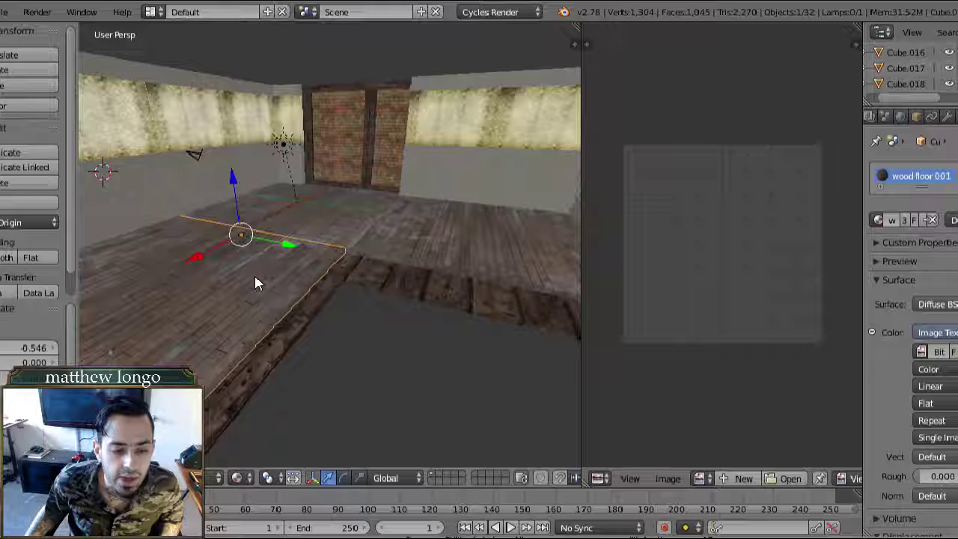
pyautogui.scroll(-2, 253, 283)
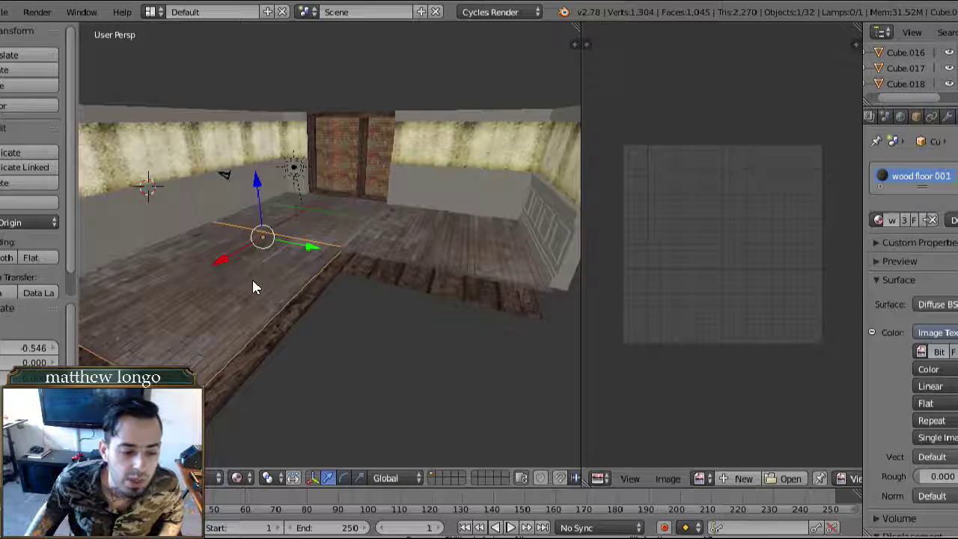
pyautogui.scroll(-2, 302, 271)
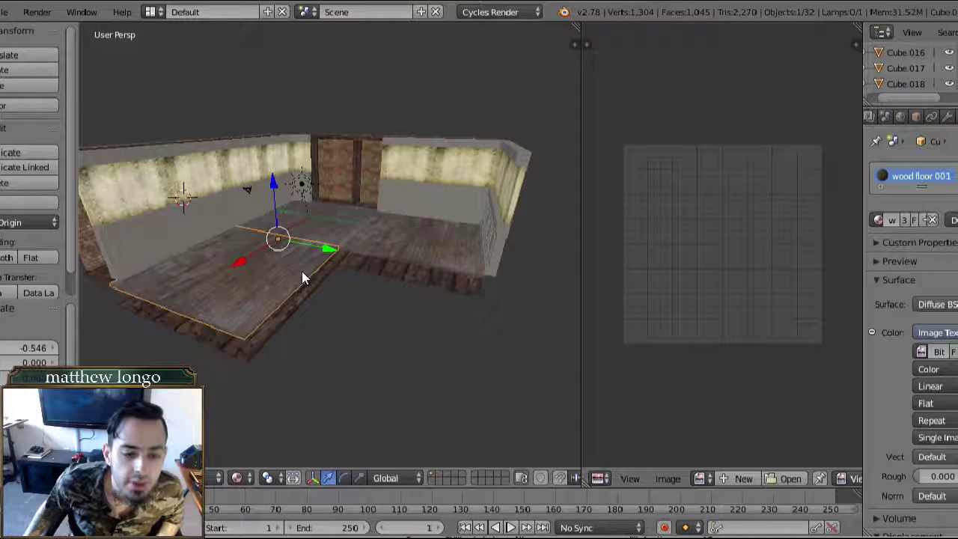
pyautogui.scroll(3, 301, 271)
pyautogui.scroll(-1, 277, 266)
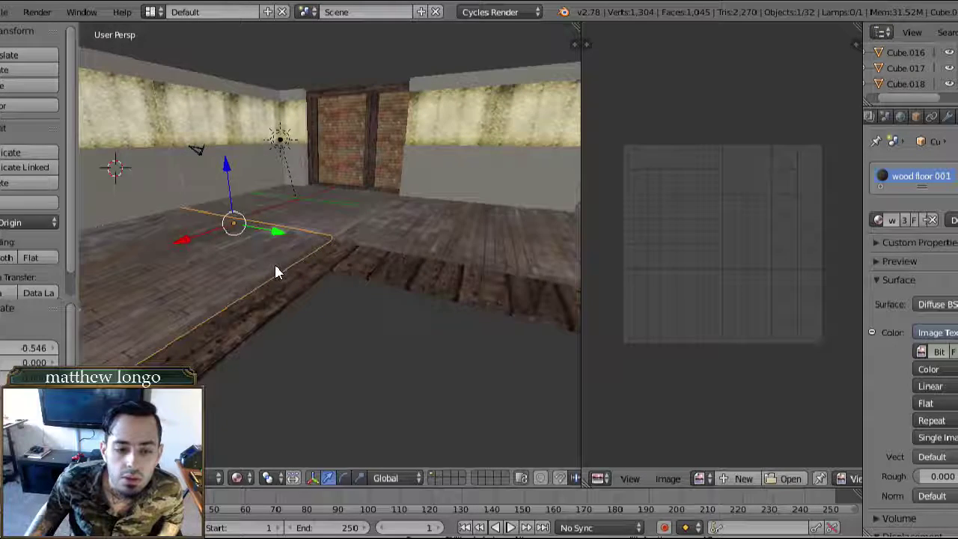
# - Duplicate the plank structure beneath the floor section beside the open corner and place the copy 16.687 along X
pyautogui.moveTo(275, 263); pyautogui.dragTo(306, 252, button='middle')
pyautogui.rightClick(428, 273)
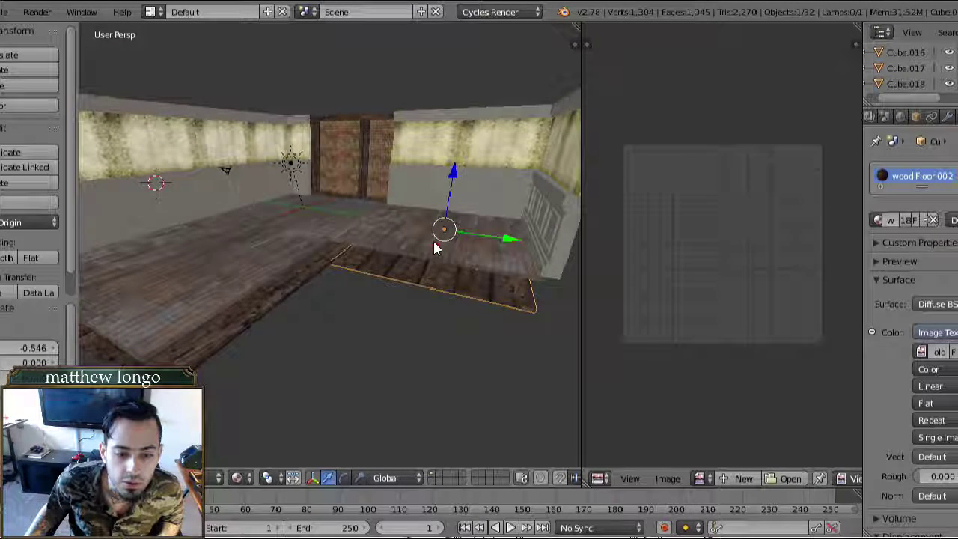
pyautogui.hotkey('shift', 'd')
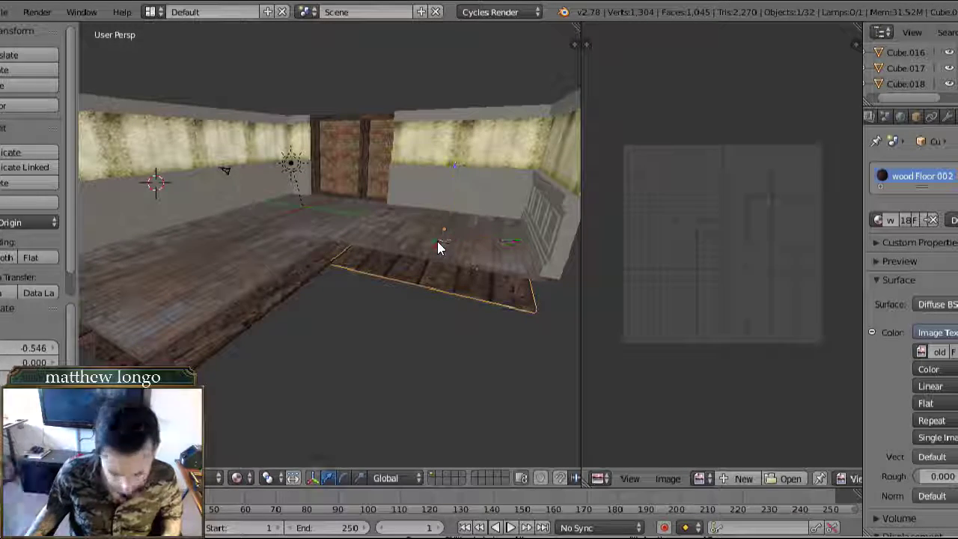
pyautogui.click(438, 242)
pyautogui.moveTo(438, 242); pyautogui.dragTo(391, 334)
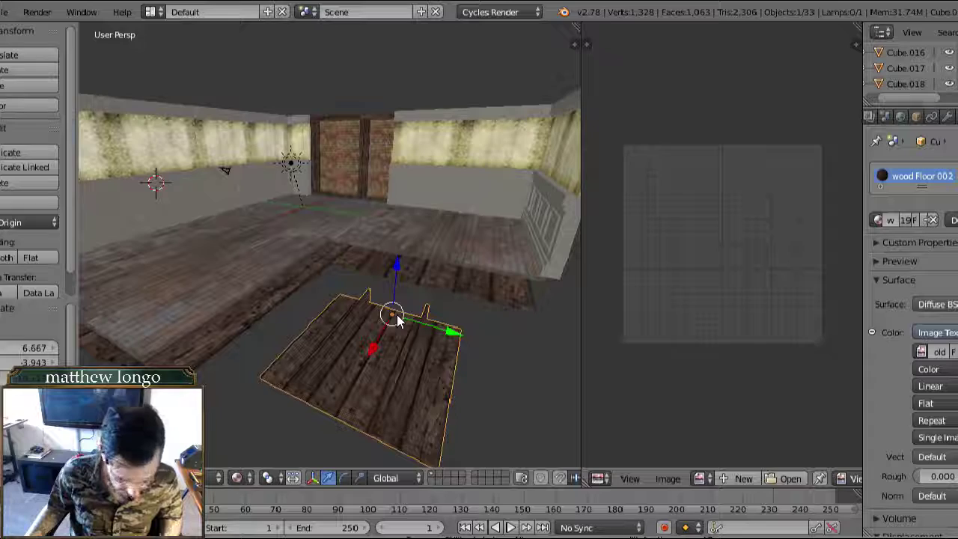
pyautogui.hotkey('ctrl', 'z')
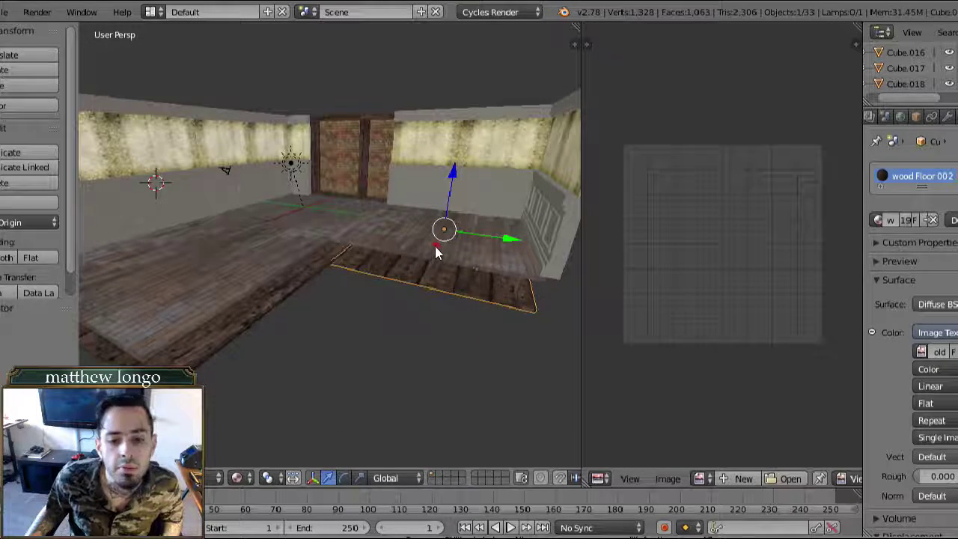
pyautogui.press('g')
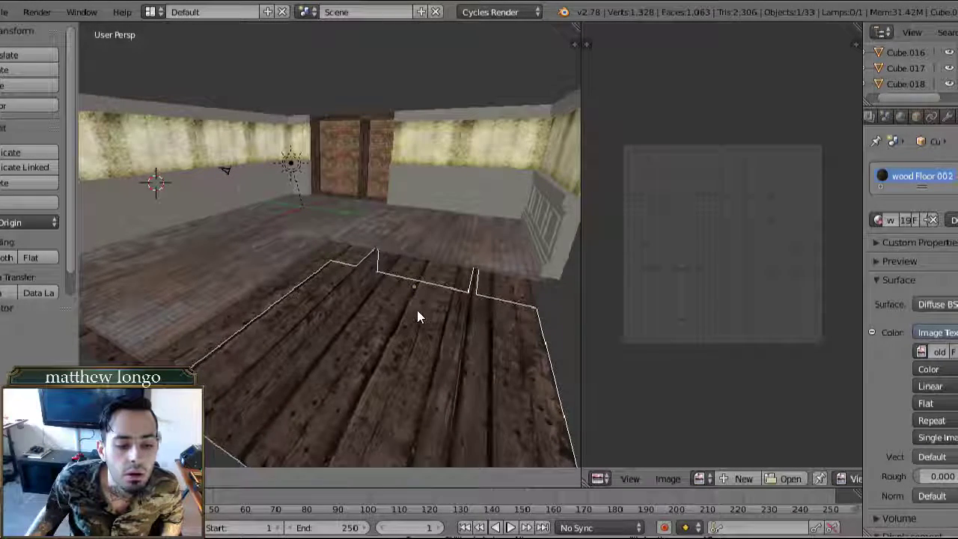
pyautogui.click(415, 309)
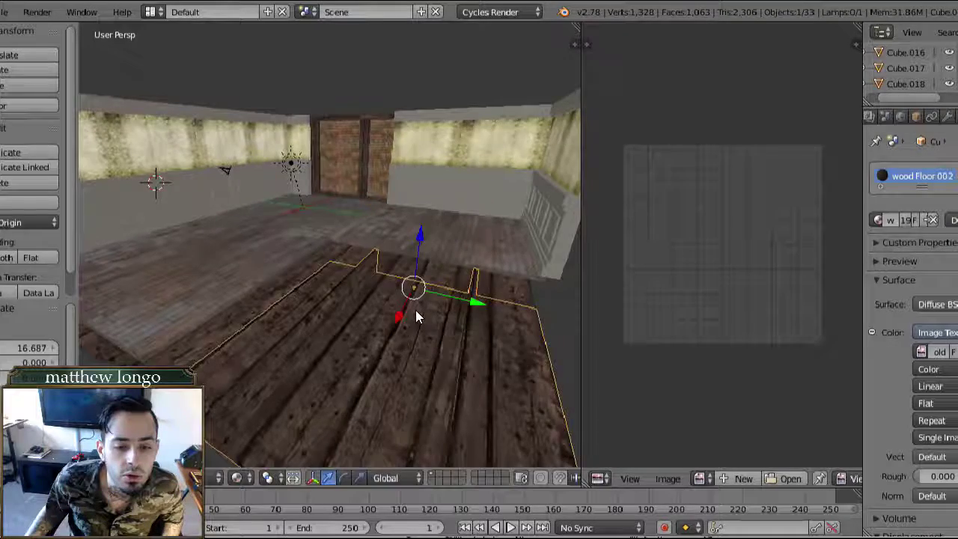
# - Examine the copied plank structure up close where it meets the neighbouring floor and planks
pyautogui.moveTo(417, 317); pyautogui.dragTo(344, 365, button='middle')
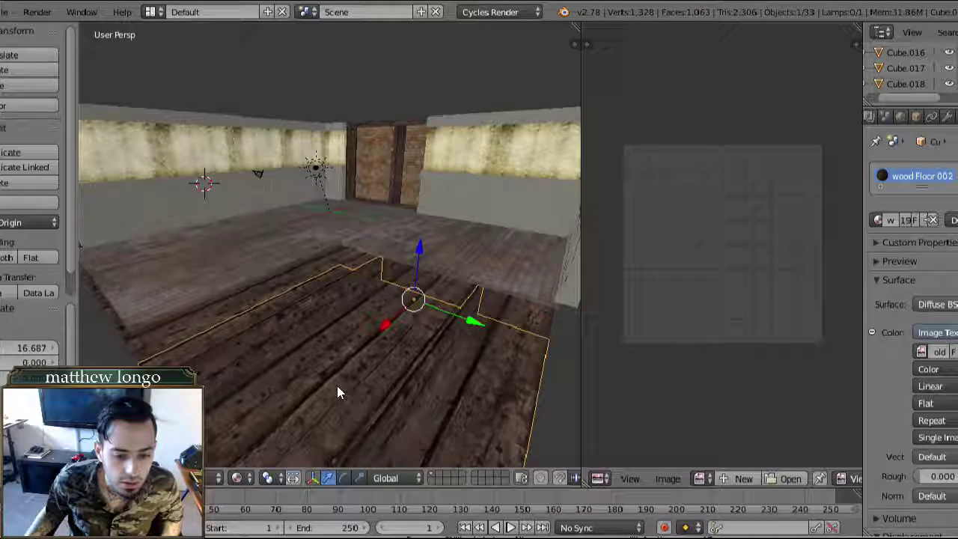
pyautogui.moveTo(338, 372); pyautogui.dragTo(327, 319, button='middle')
pyautogui.moveTo(323, 285); pyautogui.dragTo(364, 290, button='middle')
pyautogui.scroll(2, 361, 311)
pyautogui.scroll(-2, 361, 311)
pyautogui.scroll(2, 364, 291)
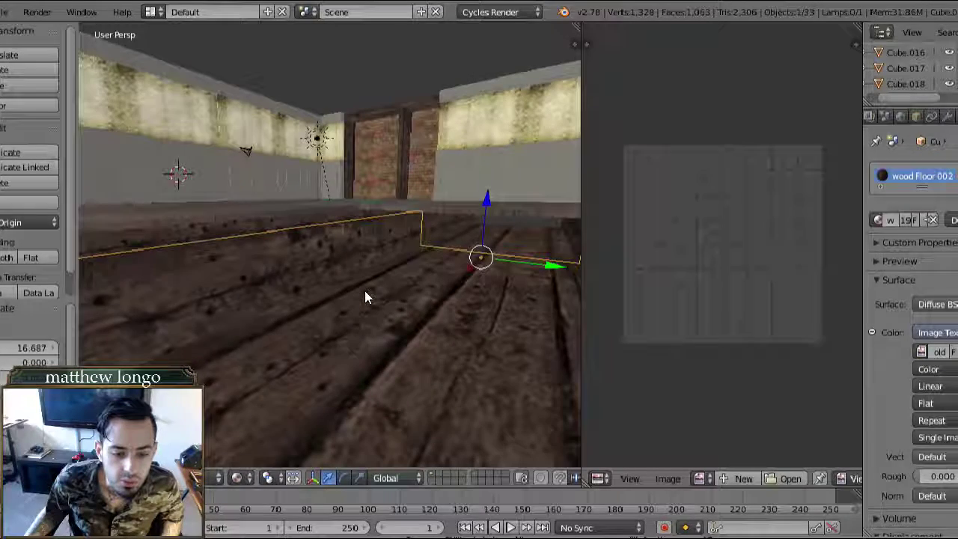
# - Preview the room in Rendered shading, examine the wall panelling, brick recess and underfloor planks, and return to Material shading
pyautogui.click(236, 477)
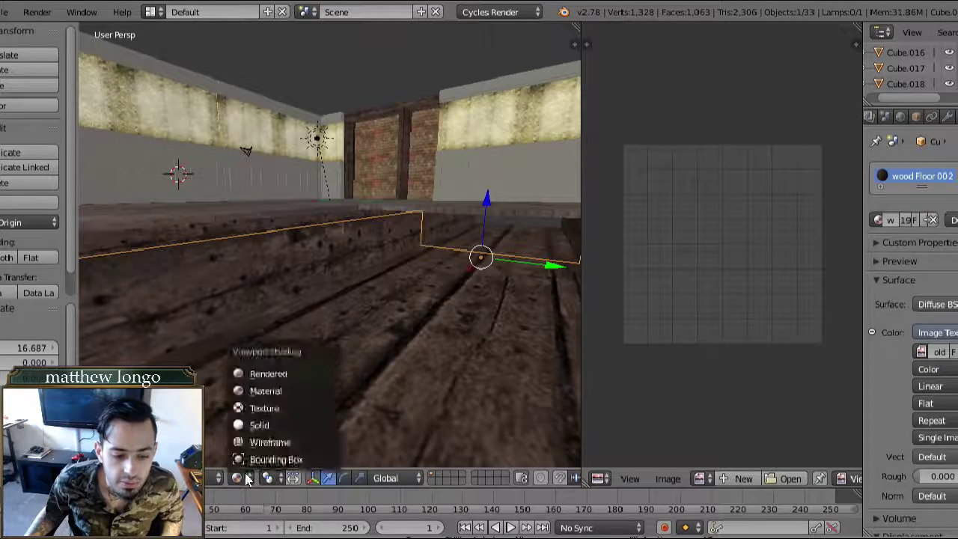
pyautogui.click(281, 373)
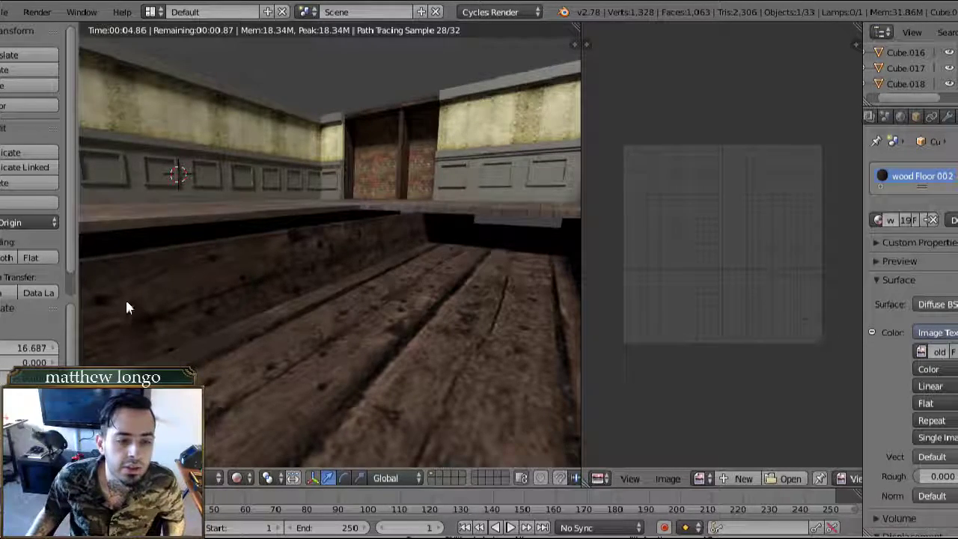
pyautogui.moveTo(194, 196); pyautogui.dragTo(307, 237, button='middle')
pyautogui.scroll(5, 308, 236)
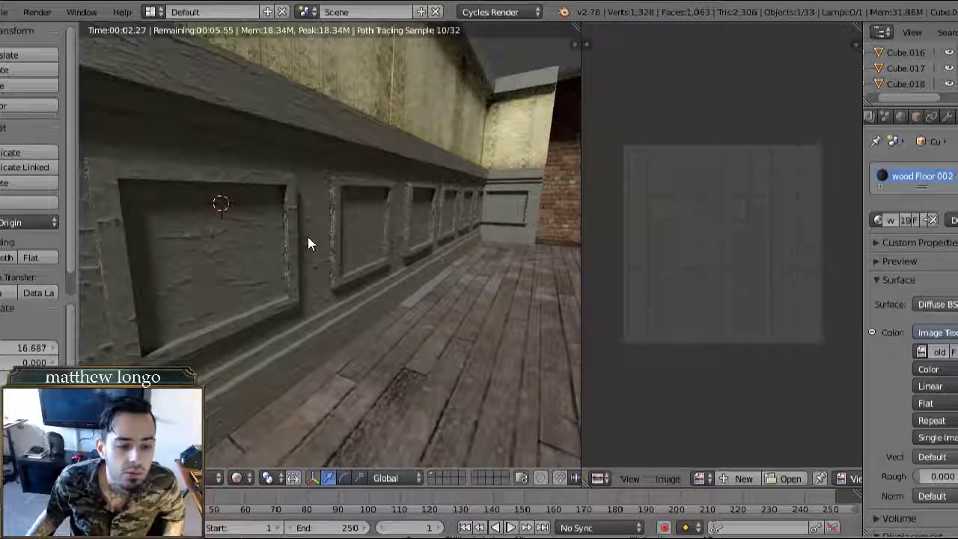
pyautogui.moveTo(308, 236); pyautogui.dragTo(354, 274, button='middle')
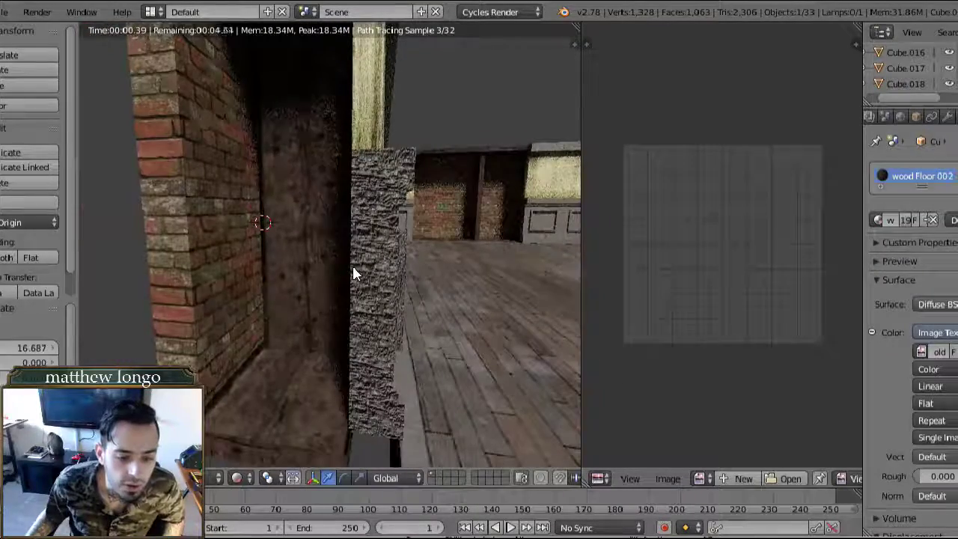
pyautogui.scroll(-5, 459, 275)
pyautogui.moveTo(459, 276)
pyautogui.mouseDown(button='middle')
pyautogui.moveTo(504, 310)
pyautogui.moveTo(327, 314)
pyautogui.moveTo(294, 388)
pyautogui.moveTo(331, 334)
pyautogui.moveTo(310, 336)
pyautogui.moveTo(322, 364)
pyautogui.moveTo(340, 356)
pyautogui.mouseUp(button='middle')
pyautogui.scroll(3, 327, 314)
pyautogui.scroll(-2, 331, 334)
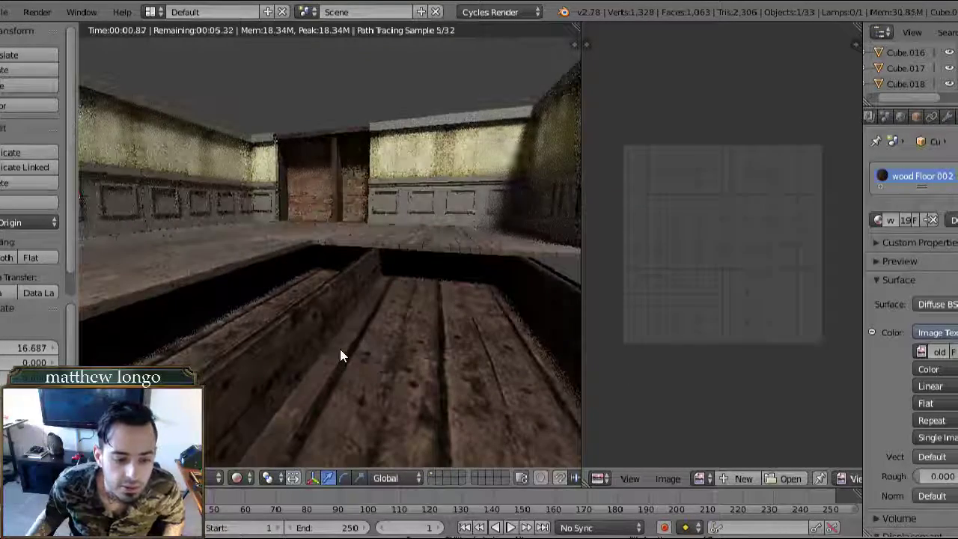
pyautogui.click(238, 477)
pyautogui.click(274, 390)
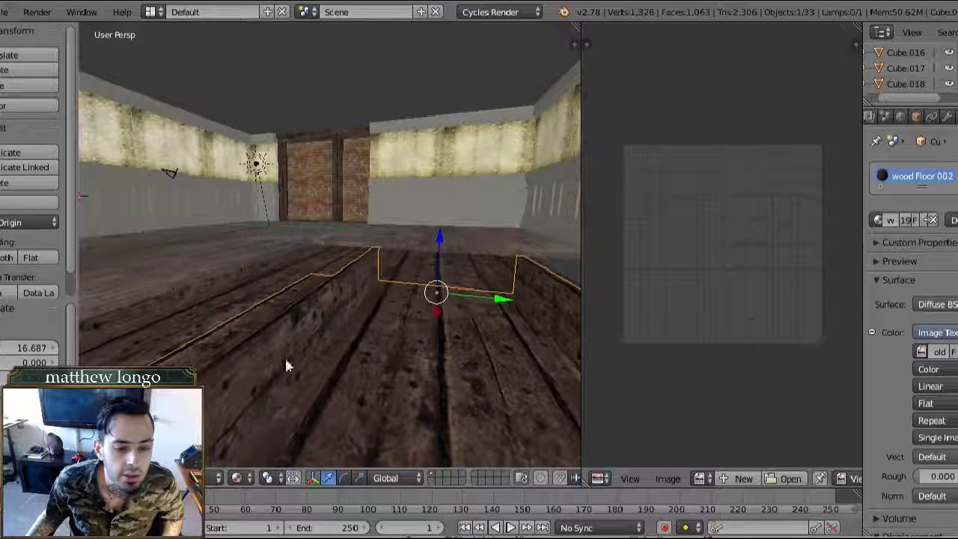
# - Split the 3D viewport into two stacked areas and change the upper one to the UV/Image Editor
pyautogui.moveTo(285, 356)
pyautogui.mouseDown(button='middle')
pyautogui.moveTo(321, 315)
pyautogui.moveTo(196, 185)
pyautogui.mouseUp(button='middle')
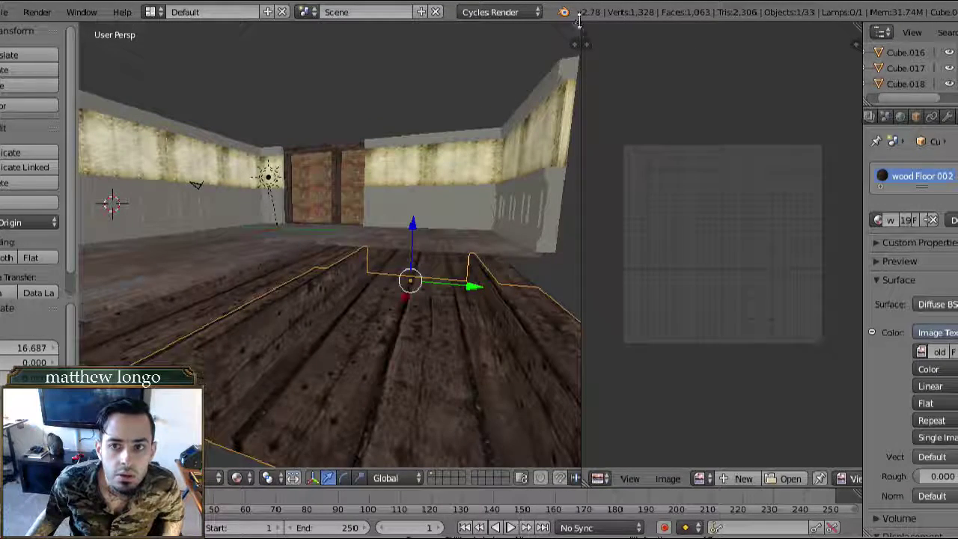
pyautogui.moveTo(579, 26); pyautogui.dragTo(588, 187)
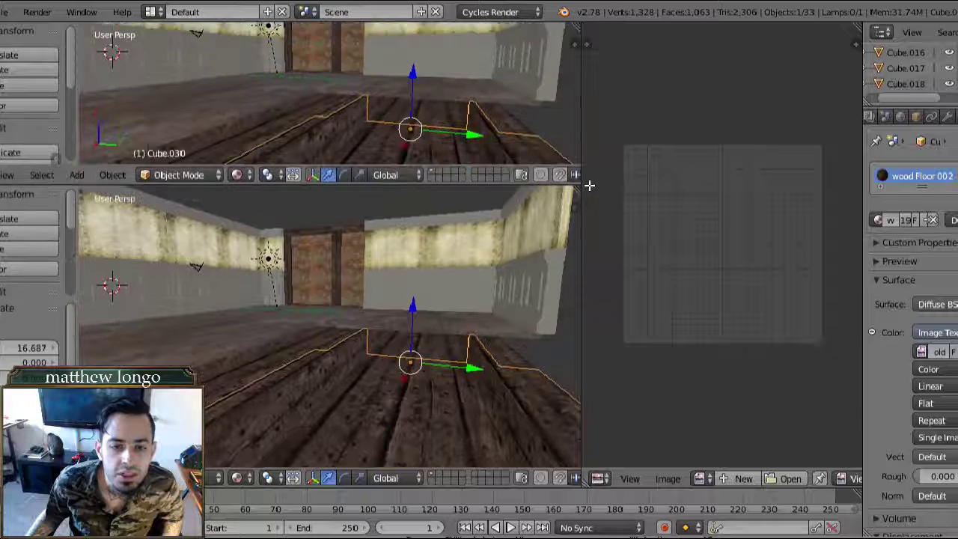
pyautogui.click(2, 174)
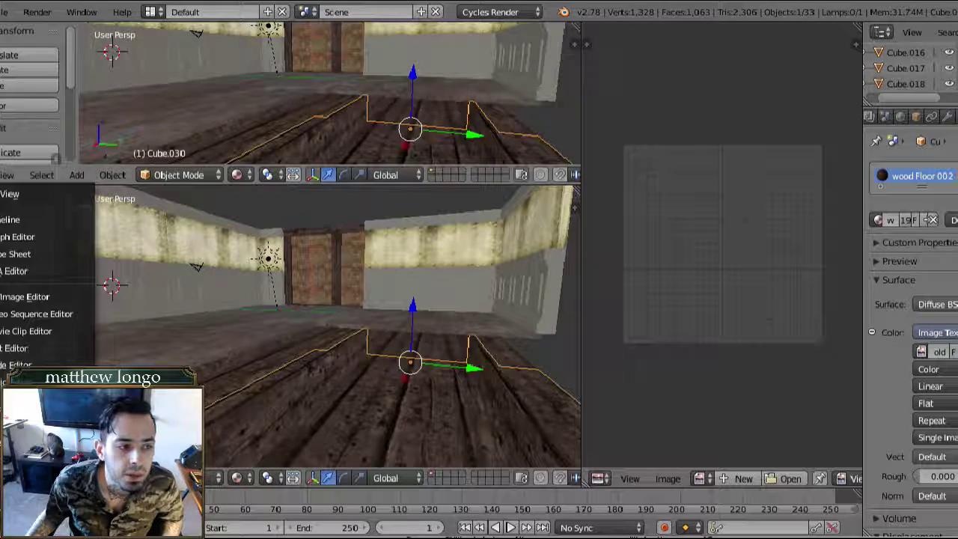
pyautogui.click(15, 298)
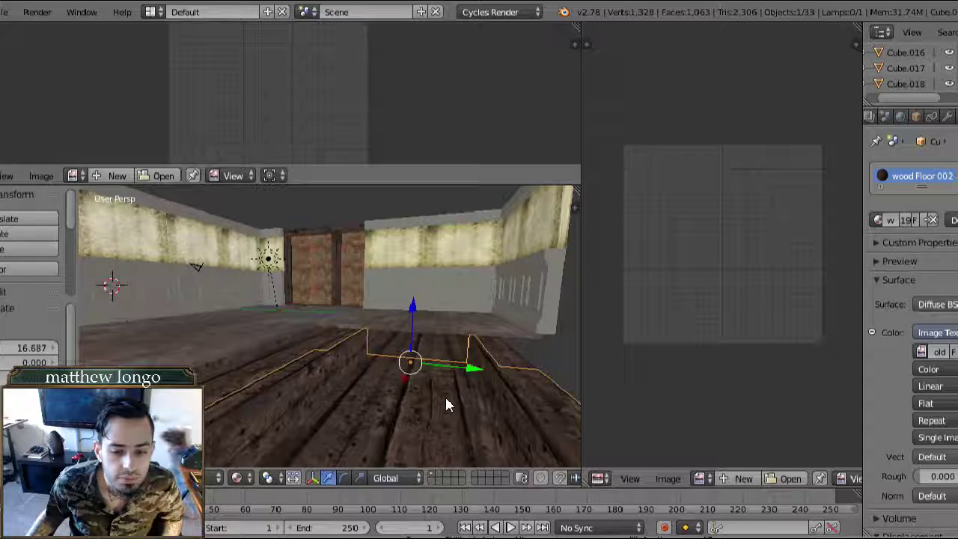
# - Enter Edit Mode on the copied plank structure and select all of its geometry
pyautogui.press('Tab')
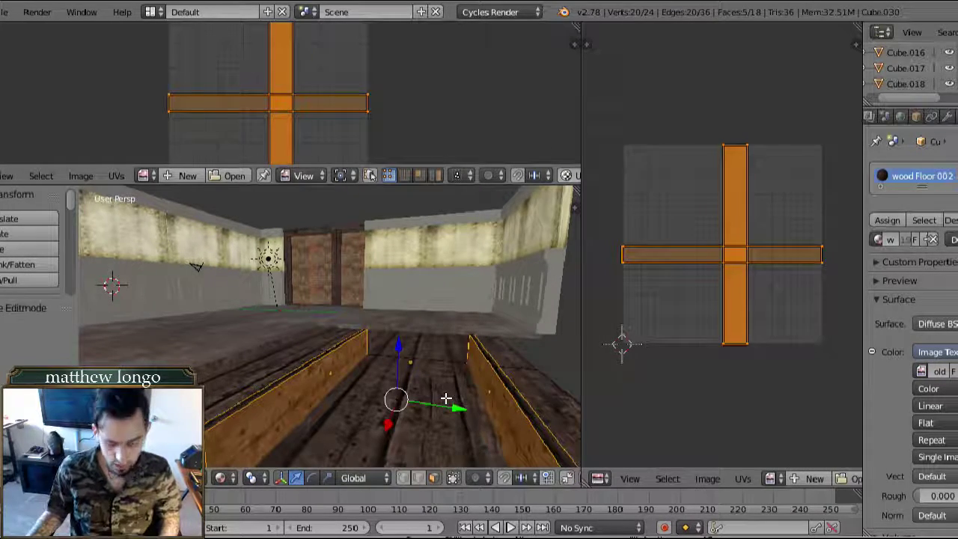
pyautogui.press('a')
pyautogui.press('a')
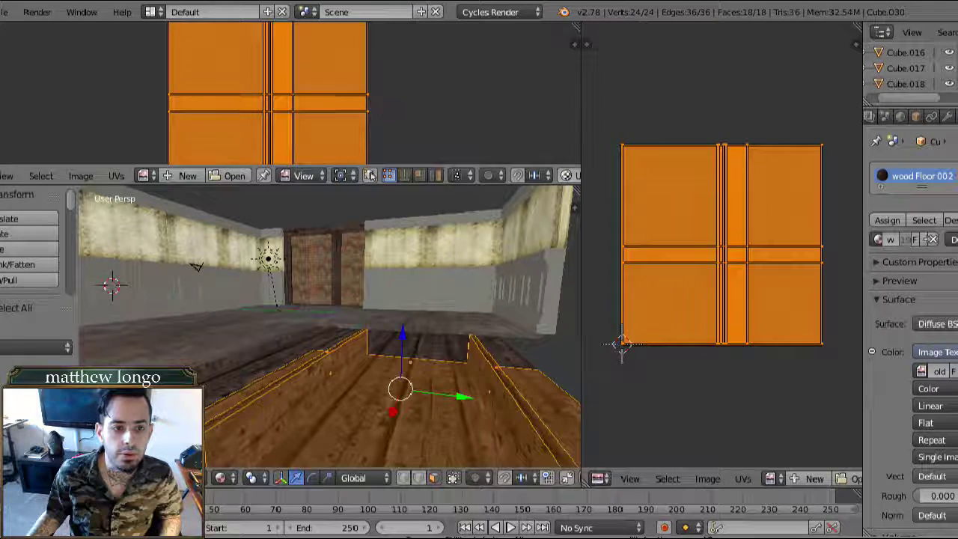
# - Display the wood Floor 002 material in an enlarged Node Editor in the upper area and return the plank structure to Object Mode
pyautogui.click(2, 176)
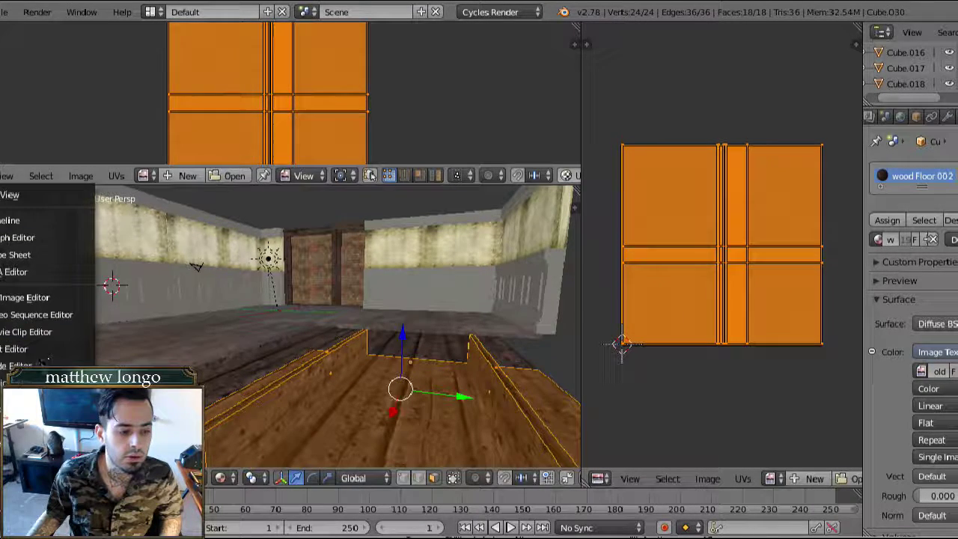
pyautogui.click(23, 365)
pyautogui.moveTo(274, 103); pyautogui.dragTo(255, 99, button='middle')
pyautogui.scroll(3, 229, 75)
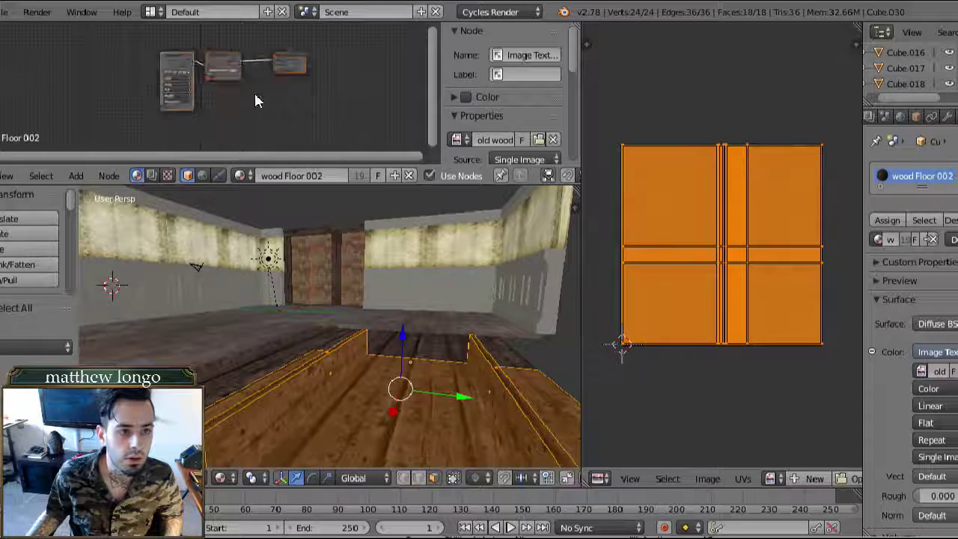
pyautogui.scroll(1, 225, 94)
pyautogui.scroll(1, 202, 88)
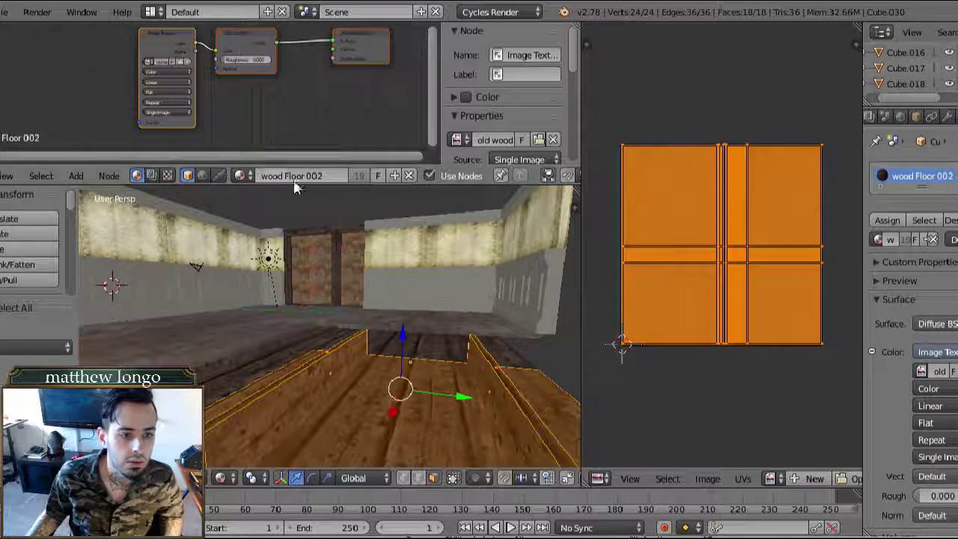
pyautogui.moveTo(303, 187); pyautogui.dragTo(302, 298)
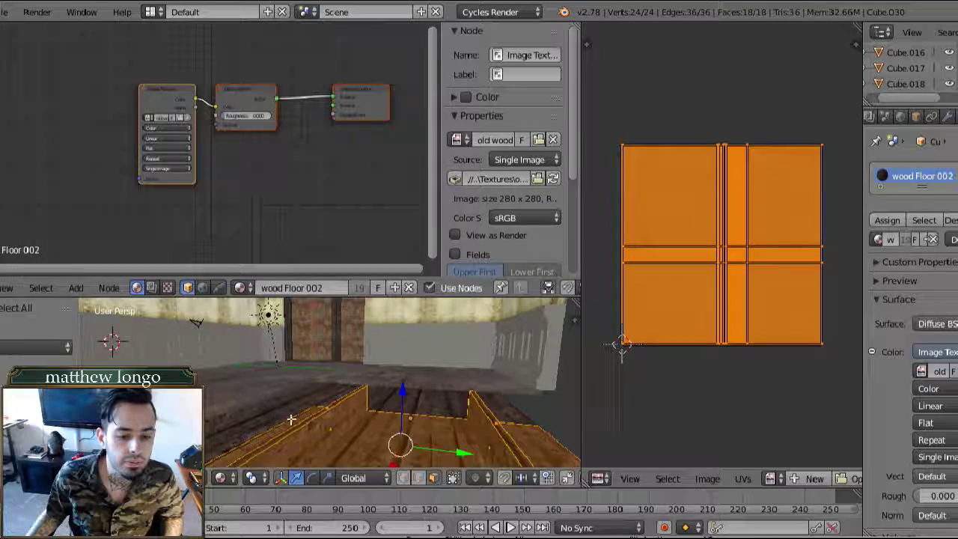
pyautogui.press('Tab')
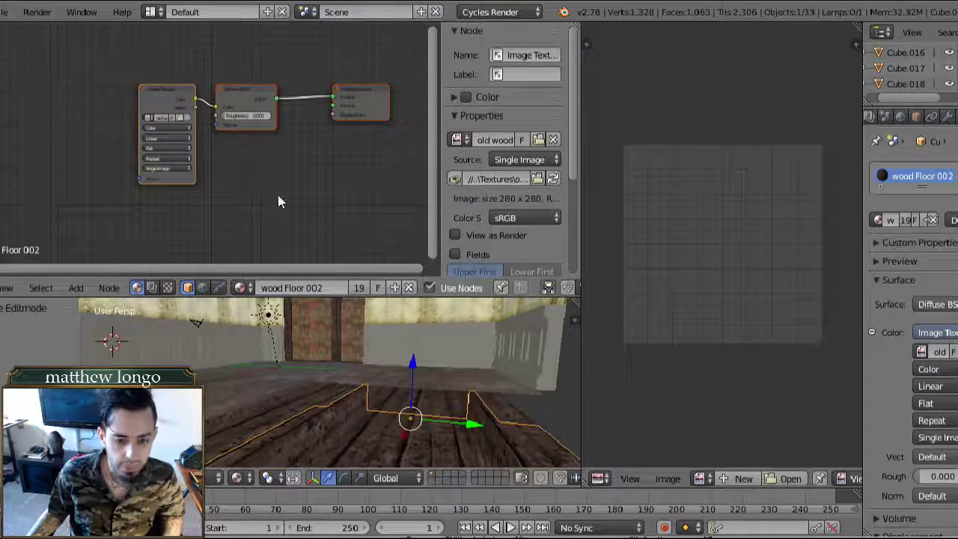
# - Add a Mix Shader node to the wood Floor 002 material, inserted between the Diffuse BSDF and Material Output nodes
pyautogui.moveTo(380, 438); pyautogui.dragTo(354, 402, button='middle')
pyautogui.scroll(-4, 353, 381)
pyautogui.scroll(3, 240, 171)
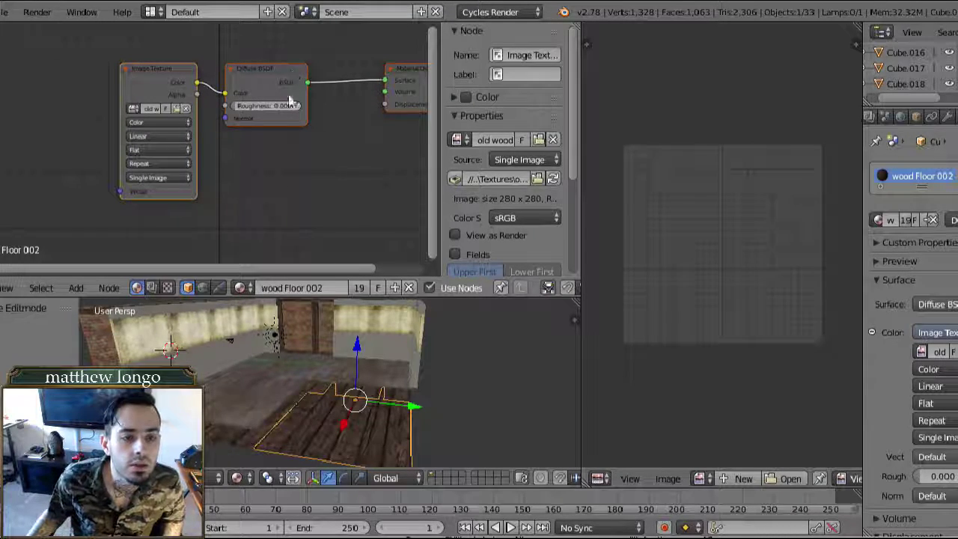
pyautogui.scroll(-1, 291, 100)
pyautogui.click(78, 289)
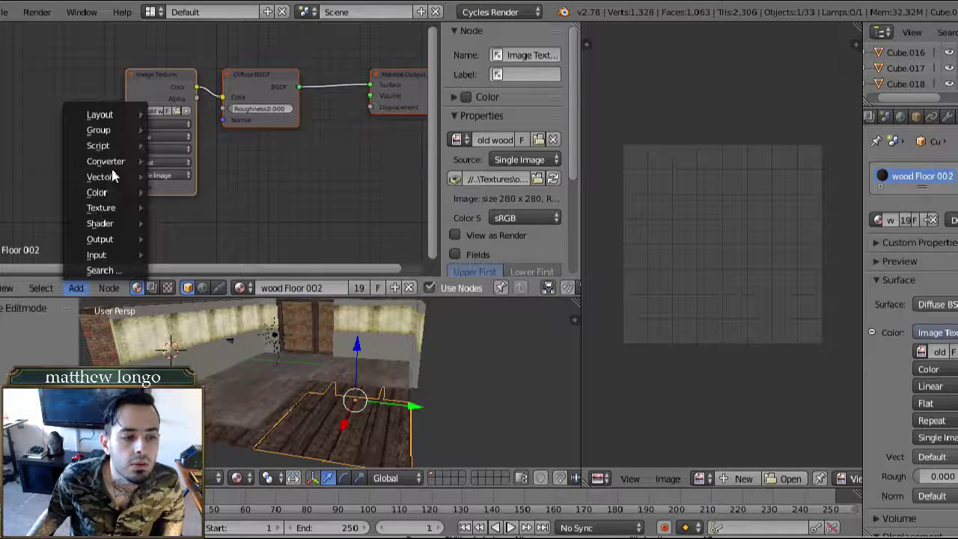
pyautogui.moveTo(105, 223)
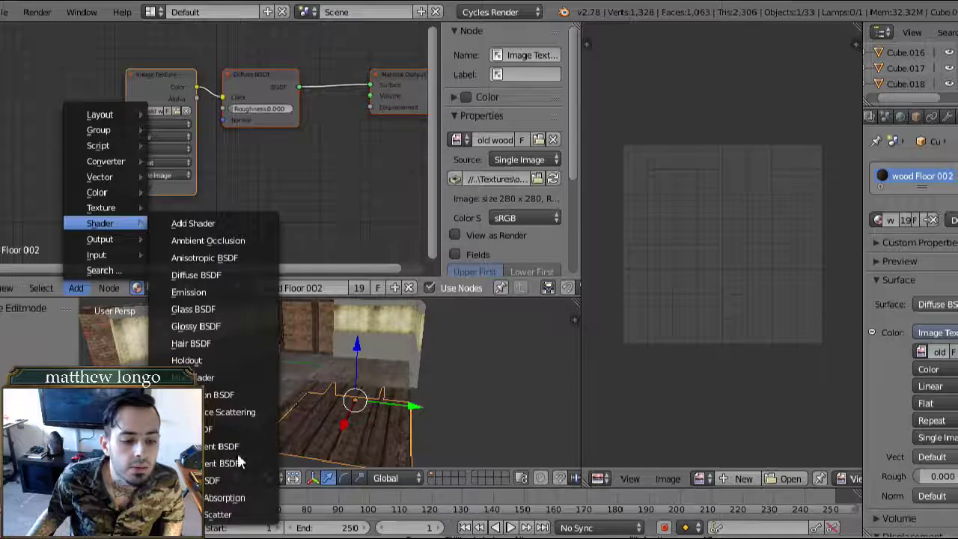
pyautogui.click(217, 378)
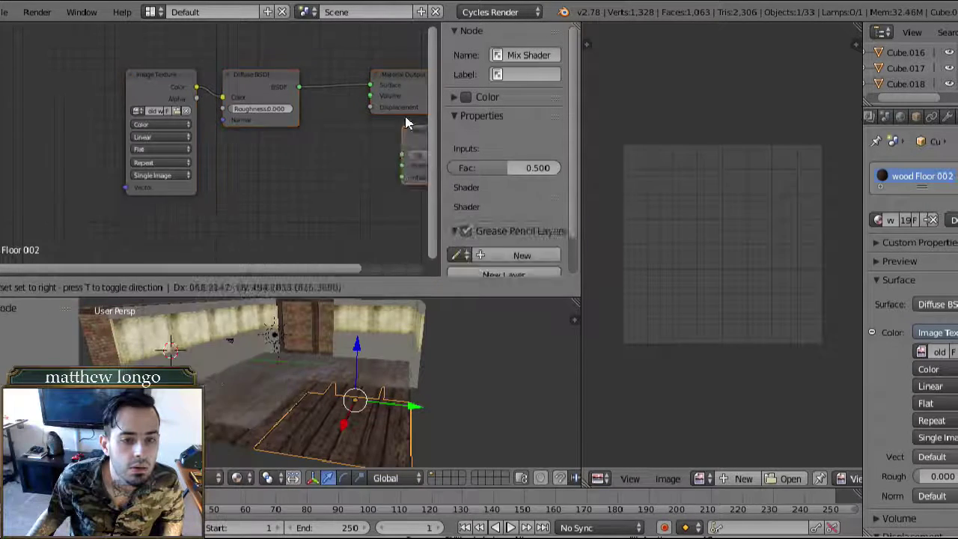
pyautogui.click(316, 57)
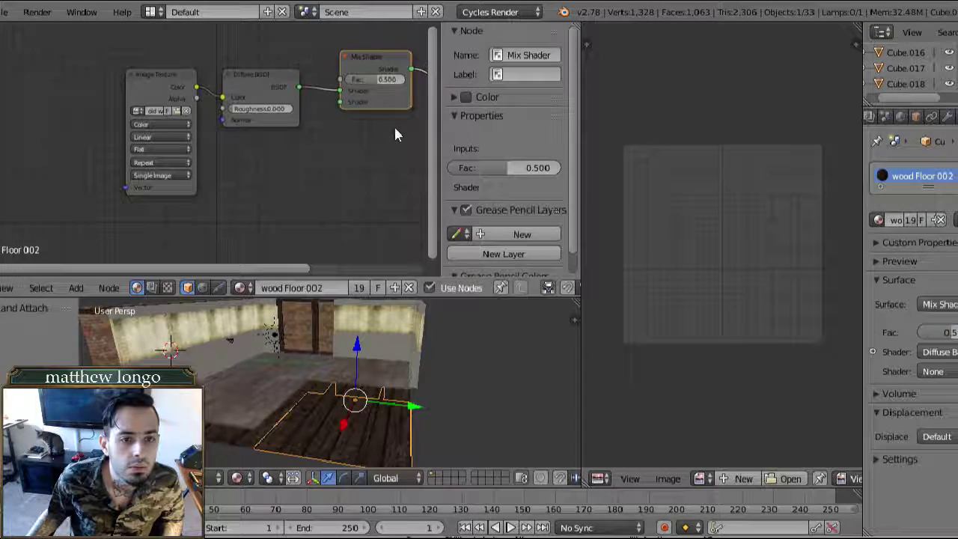
# - Move the Image Texture node farther away from the Diffuse BSDF node to make room in the node tree
pyautogui.scroll(-2, 395, 134)
pyautogui.moveTo(367, 132); pyautogui.dragTo(317, 107, button='middle')
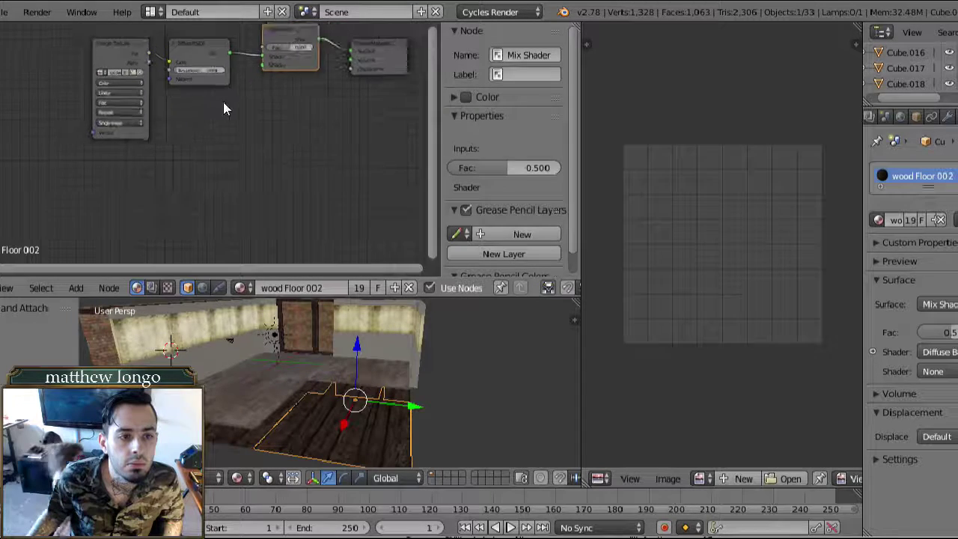
pyautogui.scroll(-1, 228, 101)
pyautogui.moveTo(235, 90); pyautogui.dragTo(257, 141, button='middle')
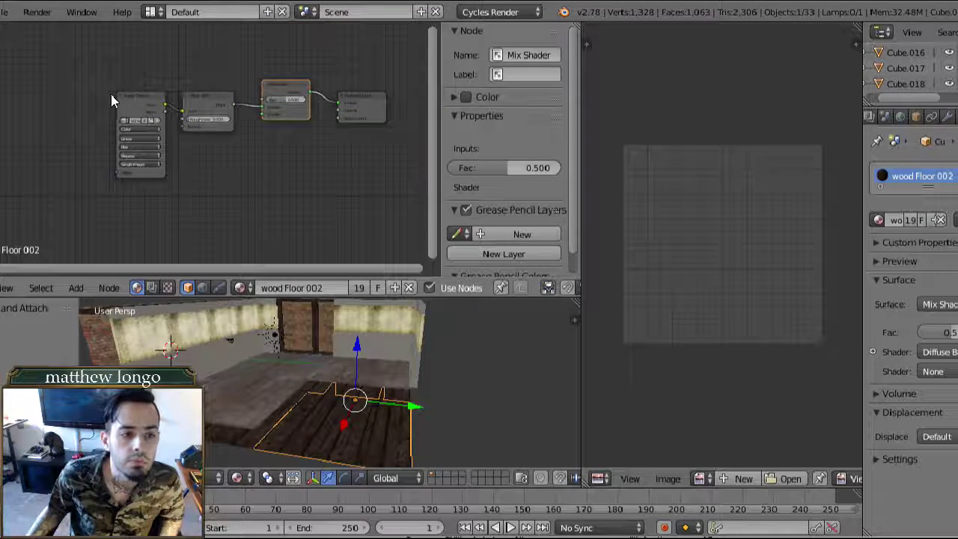
pyautogui.moveTo(144, 103); pyautogui.dragTo(95, 94)
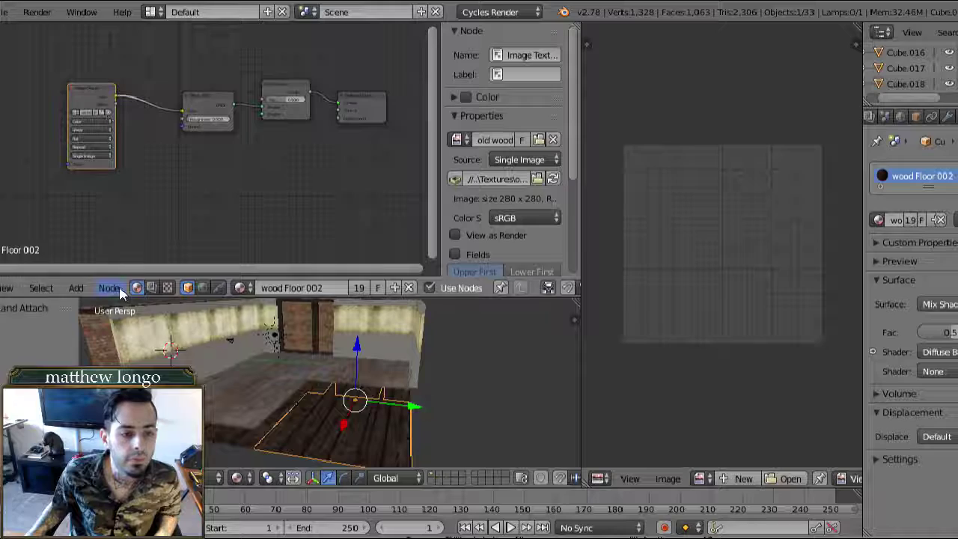
# - Add a Glossy BSDF node and place it below the Diffuse BSDF node
pyautogui.click(75, 288)
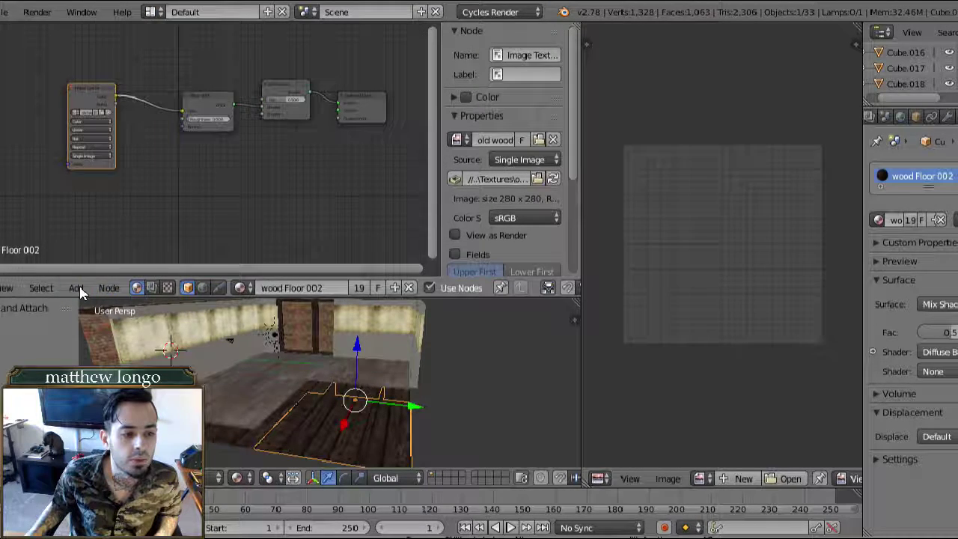
pyautogui.click(78, 289)
pyautogui.moveTo(105, 132)
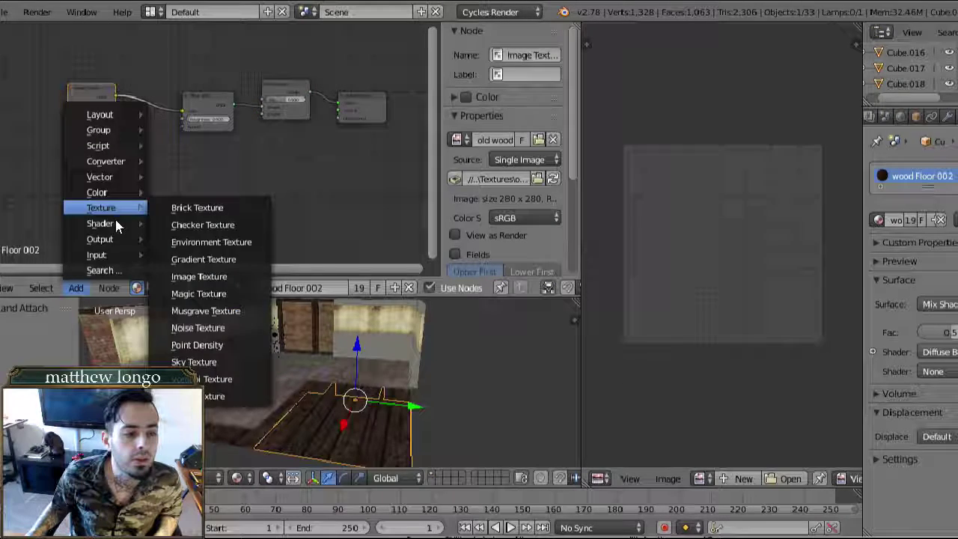
pyautogui.moveTo(110, 225)
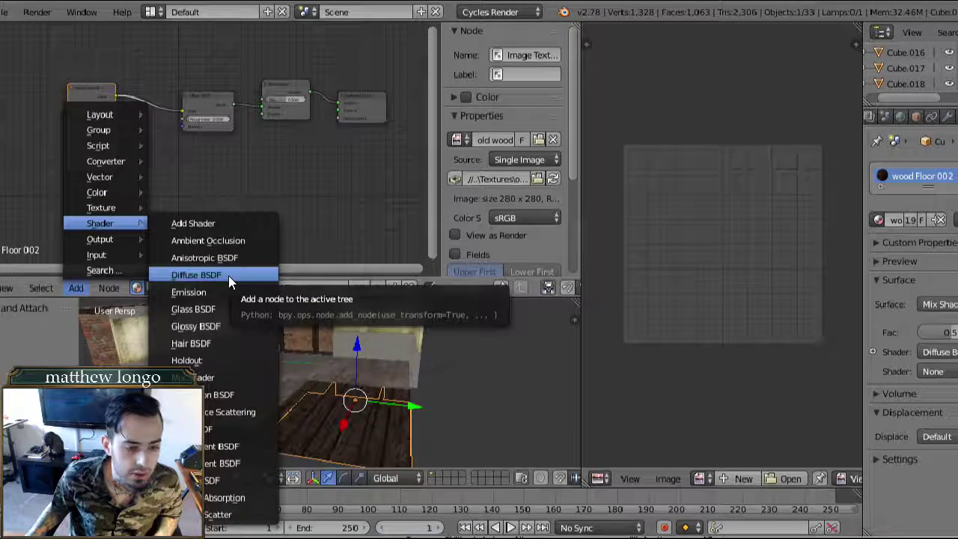
pyautogui.click(226, 327)
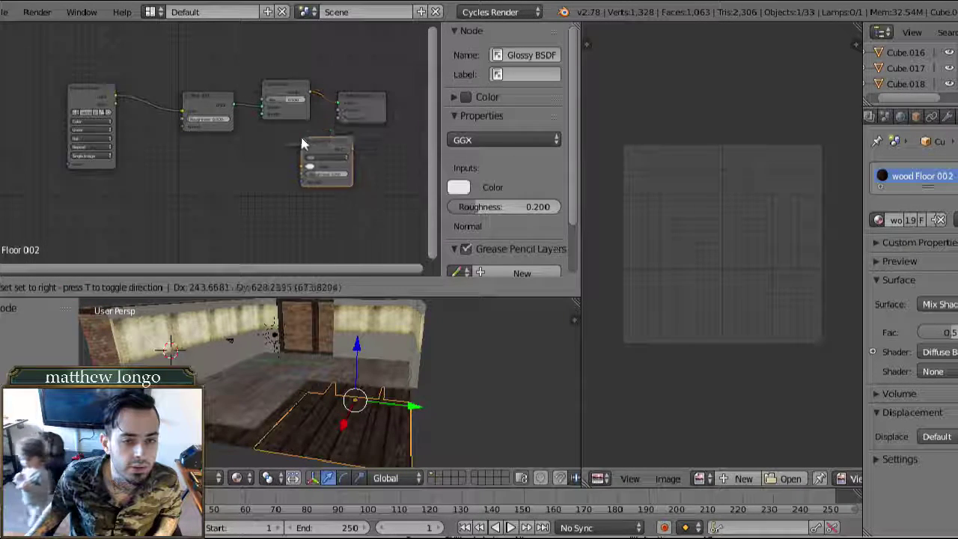
pyautogui.click(195, 149)
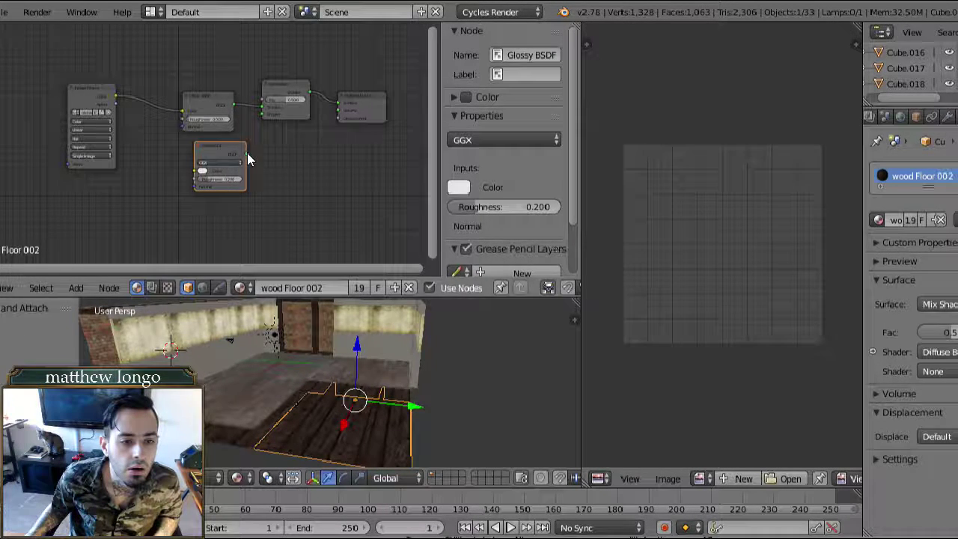
# - Connect the Glossy BSDF output to the Mix Shader's second Shader input and tidy the Glossy node's placement
pyautogui.moveTo(246, 157); pyautogui.dragTo(264, 114)
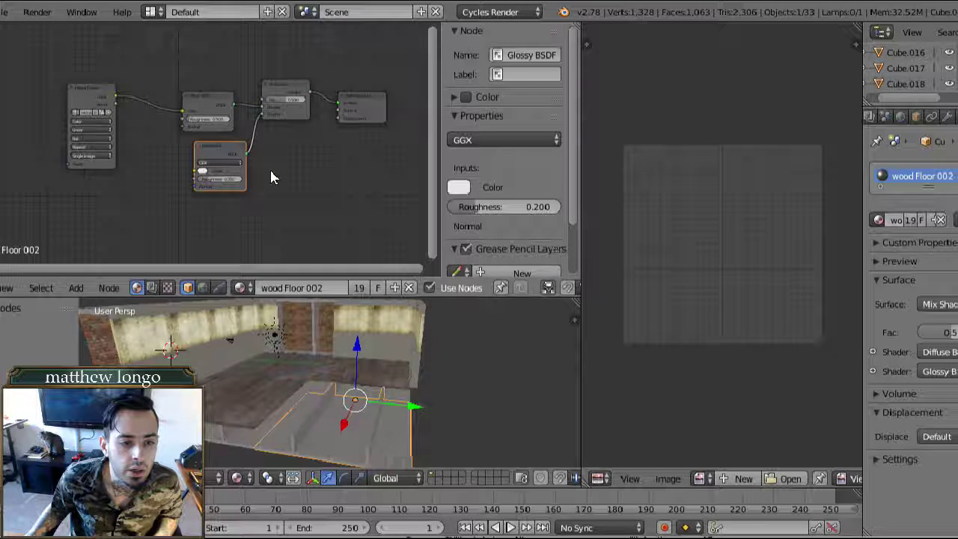
pyautogui.press('g')
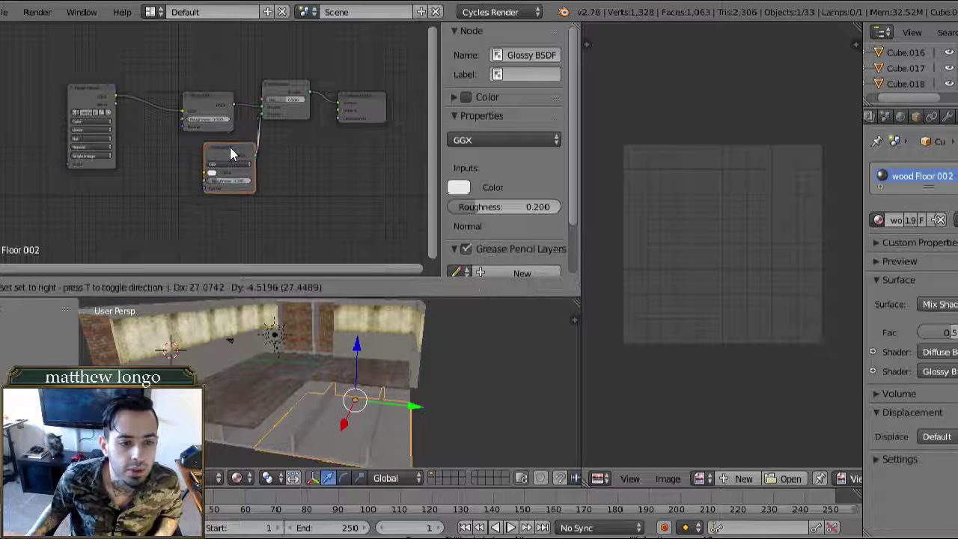
pyautogui.click(233, 155)
pyautogui.moveTo(274, 197); pyautogui.dragTo(268, 168, button='middle')
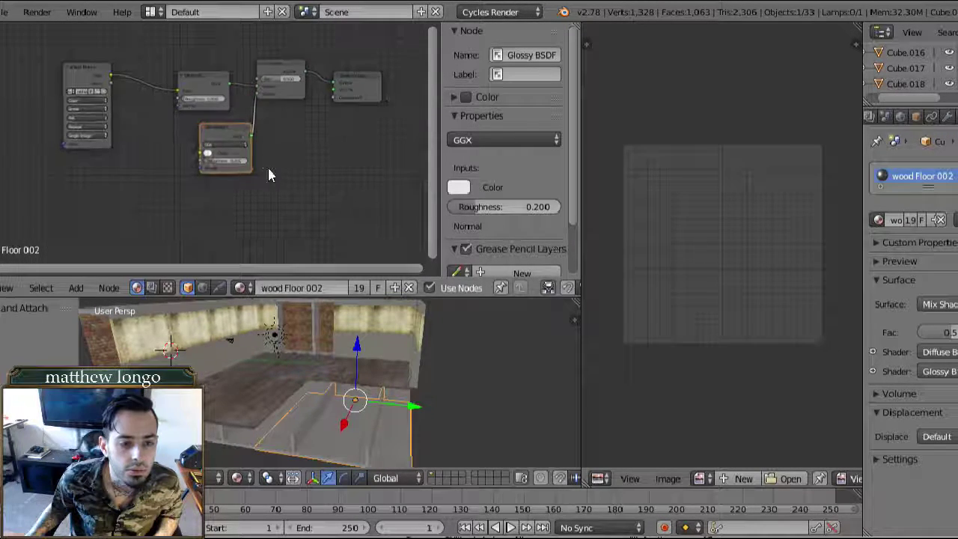
pyautogui.scroll(2, 264, 185)
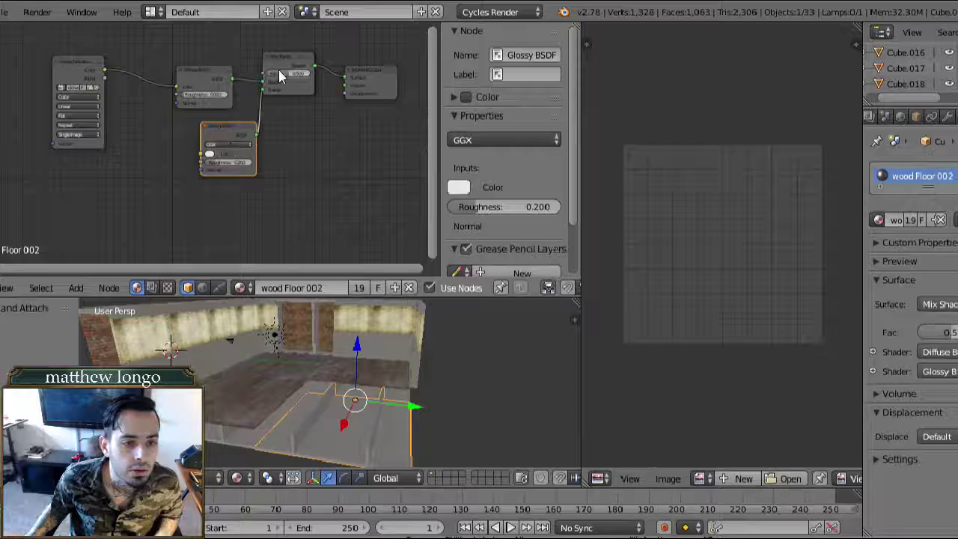
pyautogui.moveTo(312, 397); pyautogui.dragTo(303, 372, button='middle')
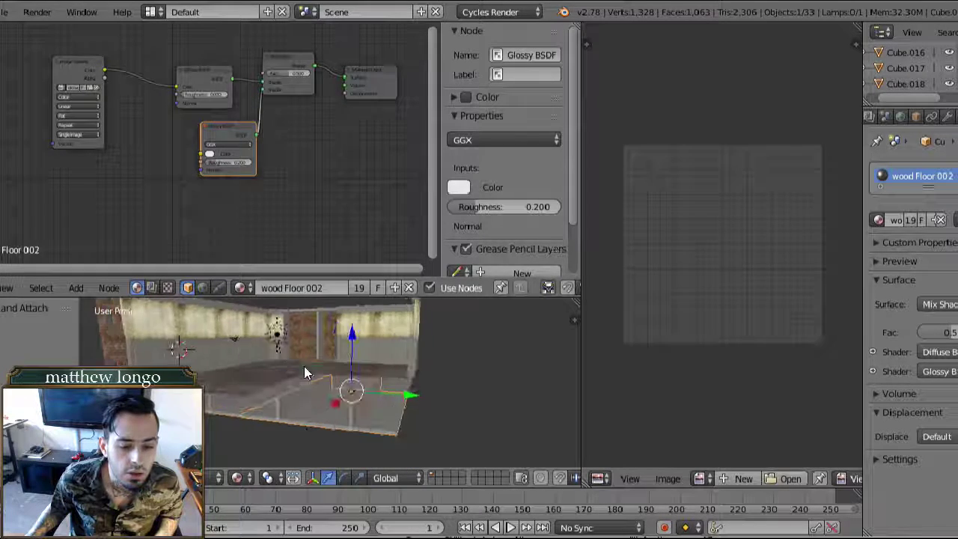
# - Add a second Image Texture node below the existing one in the wood Floor 002 node tree
pyautogui.moveTo(184, 206); pyautogui.dragTo(215, 186, button='middle')
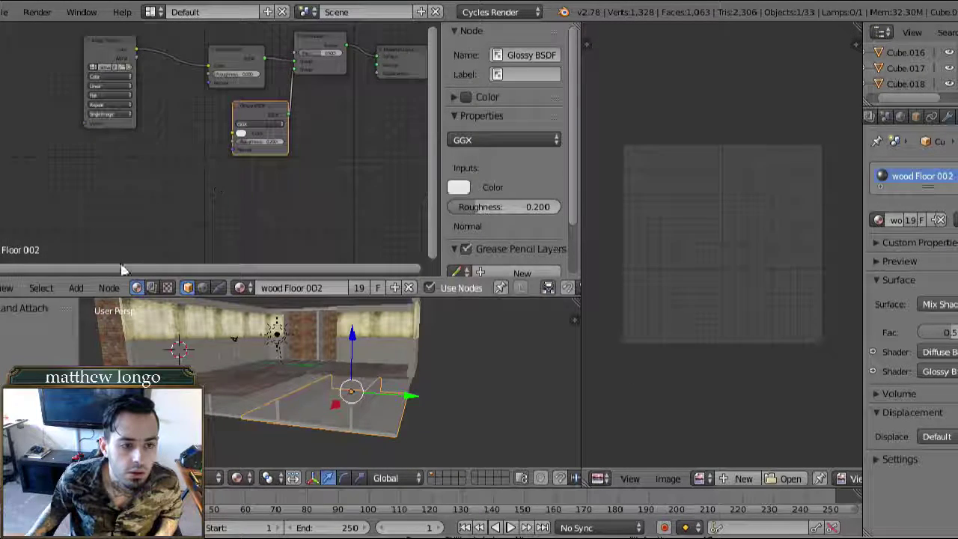
pyautogui.click(76, 289)
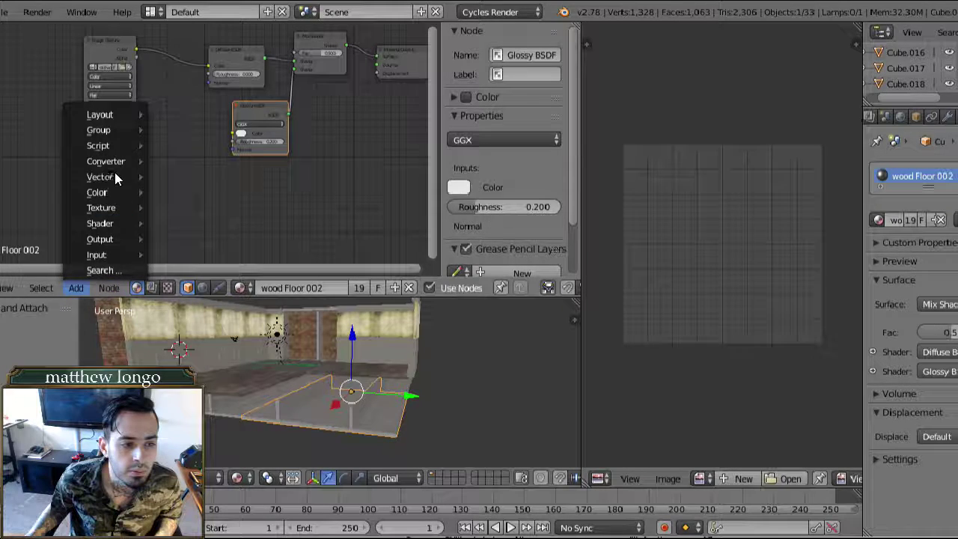
pyautogui.moveTo(128, 207)
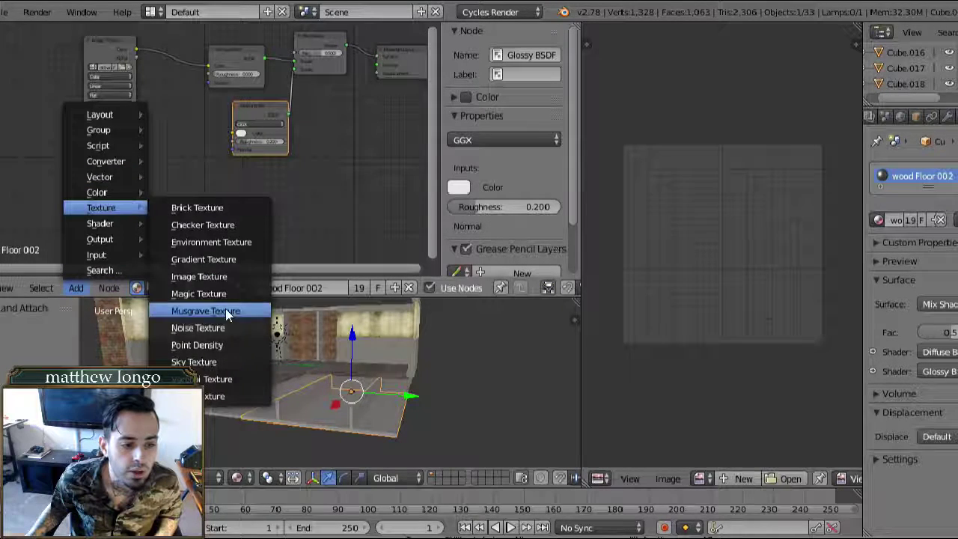
pyautogui.click(226, 277)
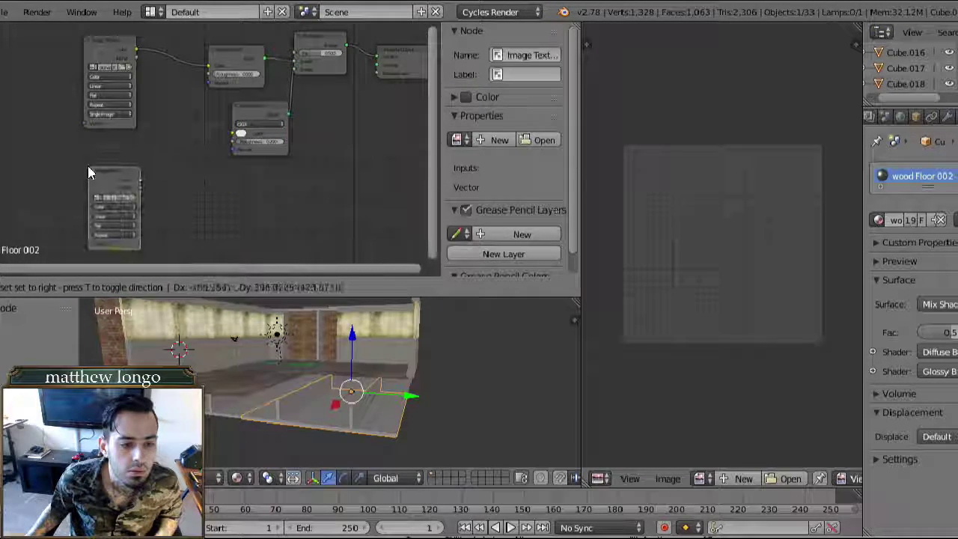
pyautogui.click(88, 169)
# - Load Bitmap2Material_3_Normal.tga from the Textures\old wood floor folder into the new Image Texture node
pyautogui.click(118, 193)
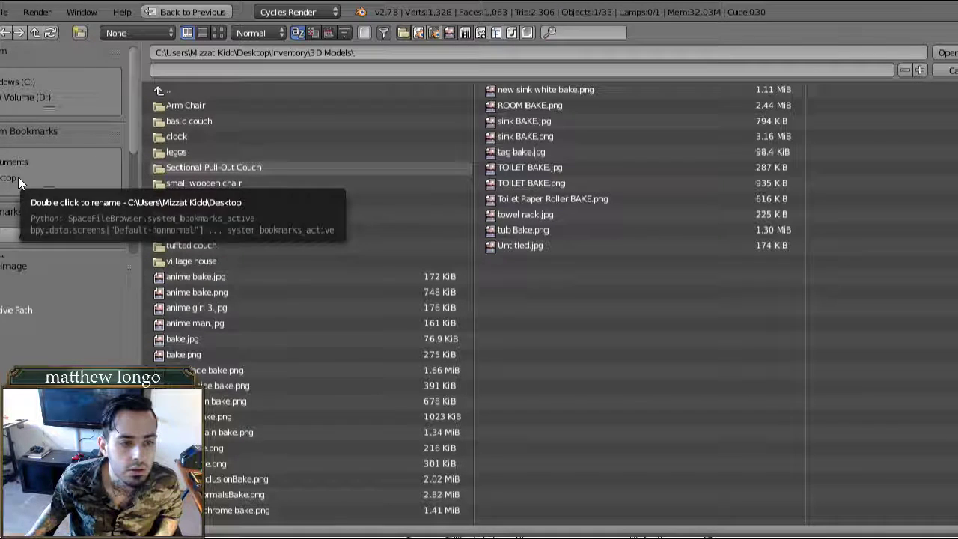
pyautogui.click(158, 93)
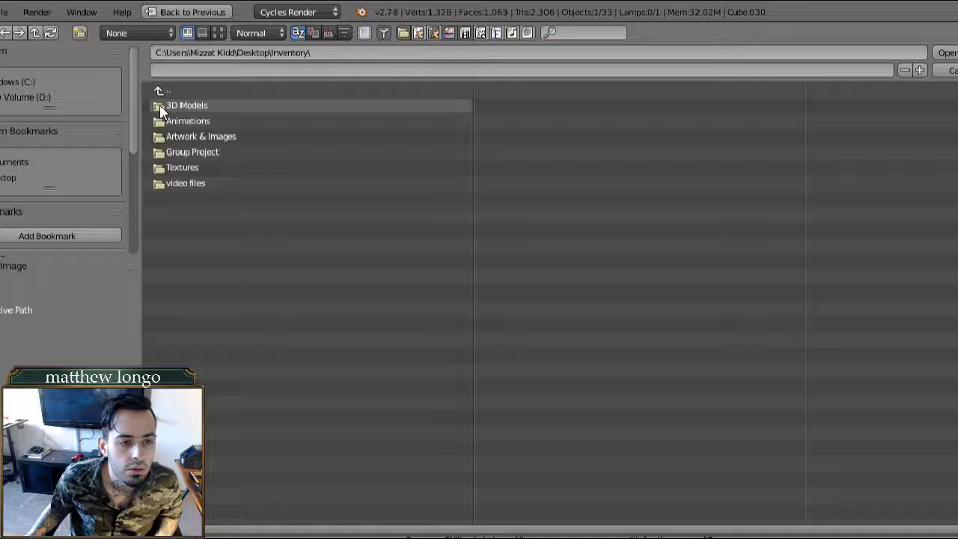
pyautogui.click(178, 168)
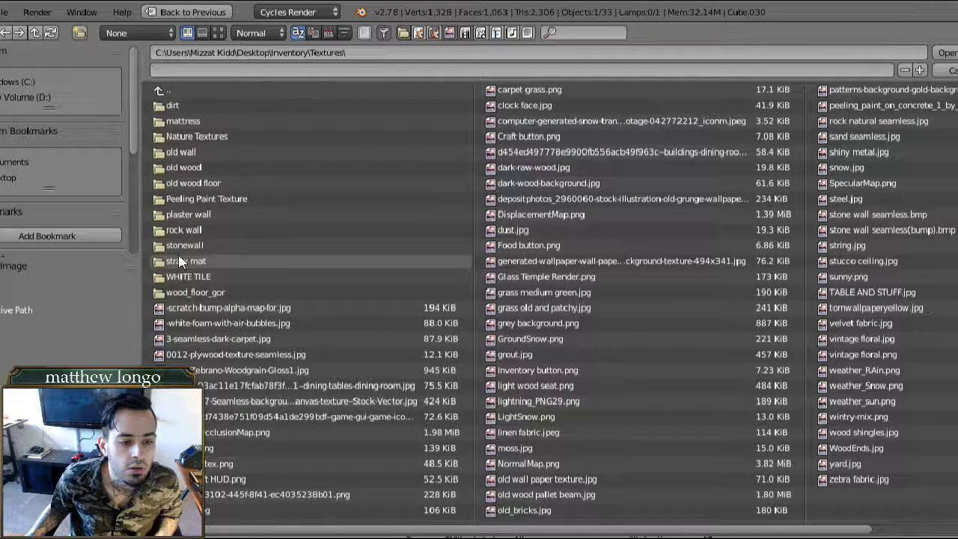
pyautogui.click(203, 185)
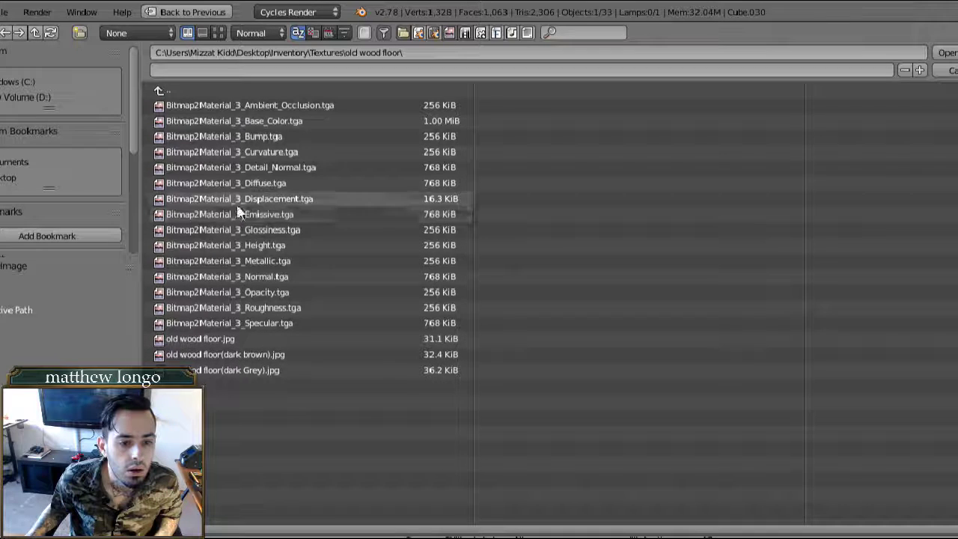
pyautogui.click(239, 275)
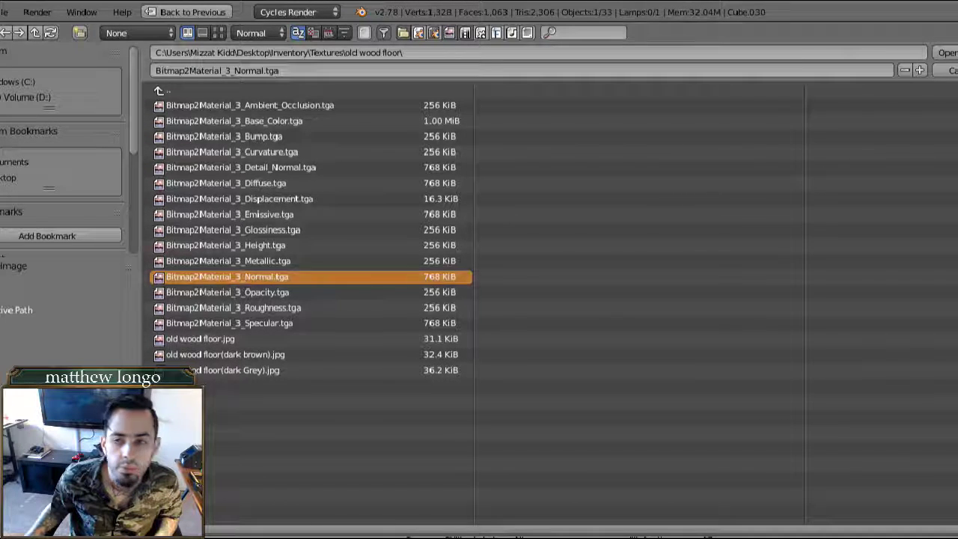
pyautogui.click(945, 53)
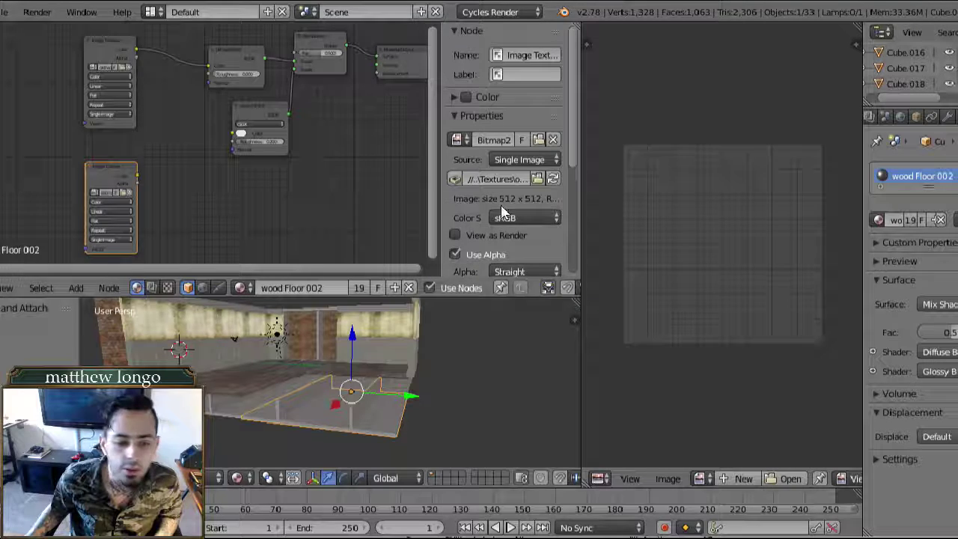
# - Set the normal image's colour space to Non-Color Data and shift its node slightly outward
pyautogui.click(111, 199)
pyautogui.click(110, 189)
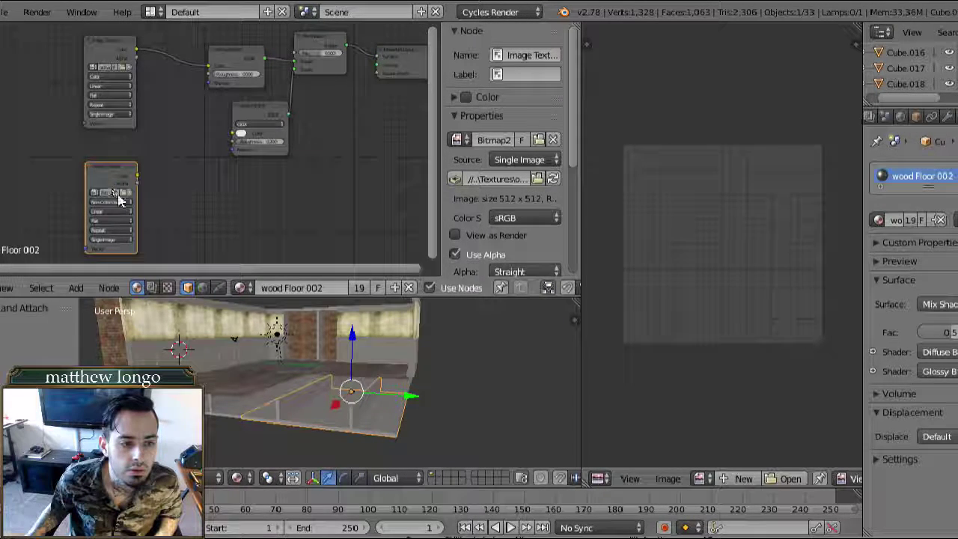
pyautogui.moveTo(110, 172); pyautogui.dragTo(99, 176)
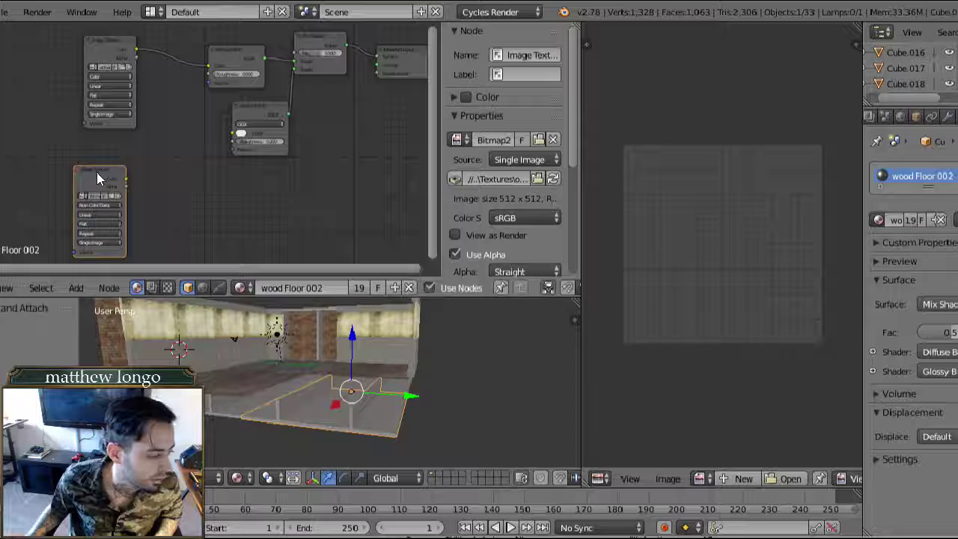
pyautogui.click(75, 289)
pyautogui.moveTo(107, 210)
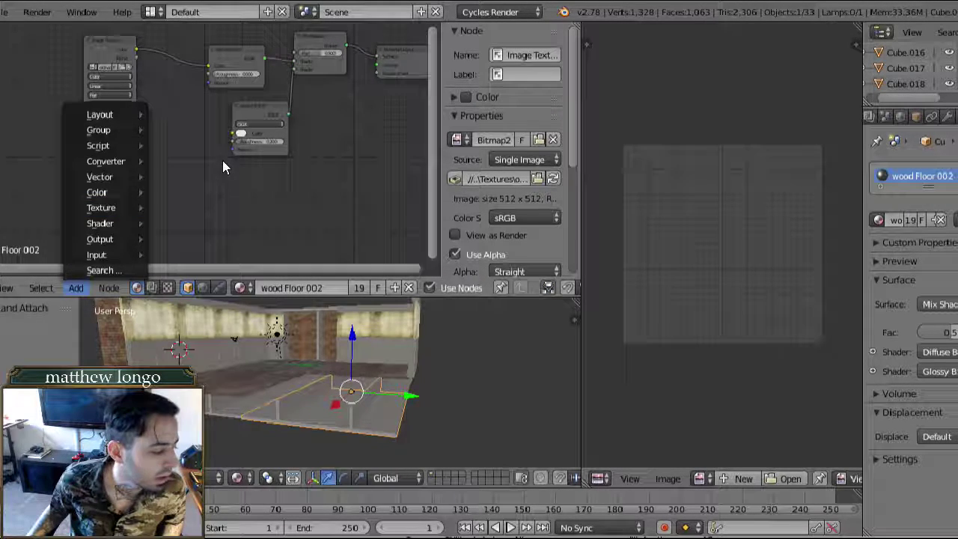
pyautogui.moveTo(115, 181)
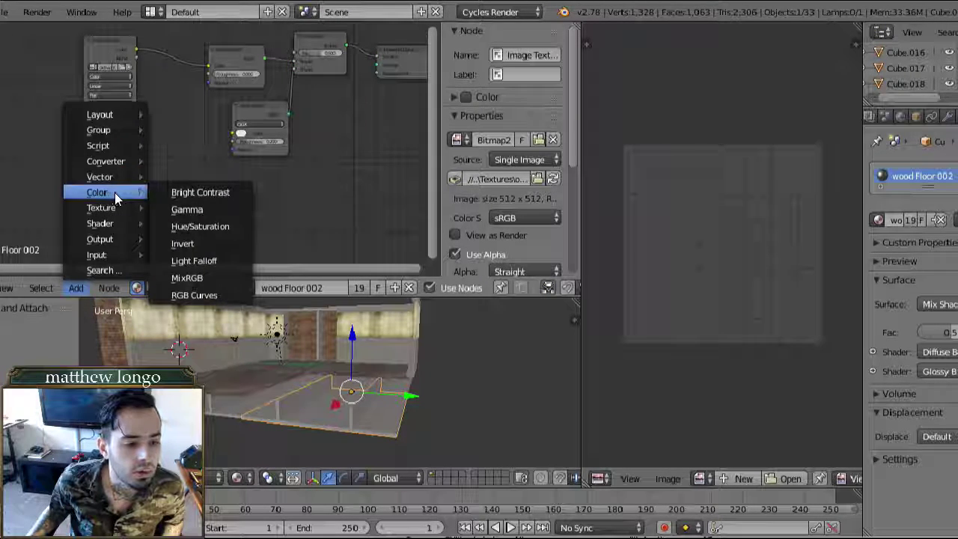
pyautogui.press('Escape')
# - Move the normal image's texture node farther from the shaders and add a Normal Map node beside it
pyautogui.hotkey('shift', 'd')
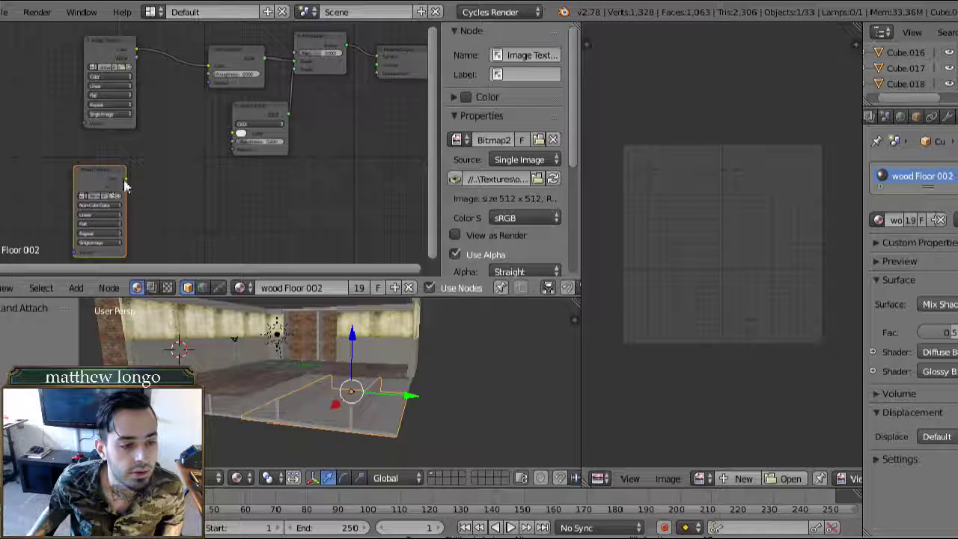
pyautogui.click(51, 167)
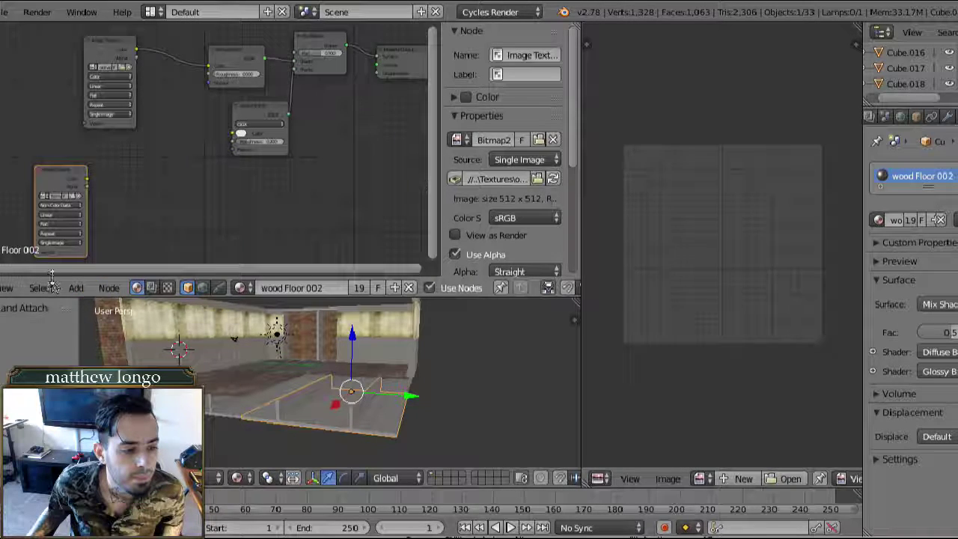
pyautogui.click(76, 288)
pyautogui.moveTo(107, 195)
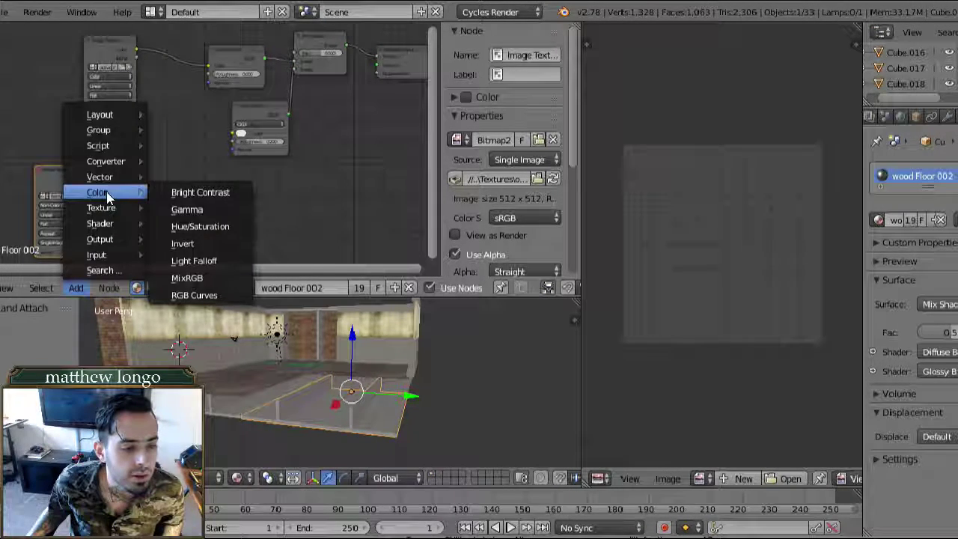
pyautogui.moveTo(124, 180)
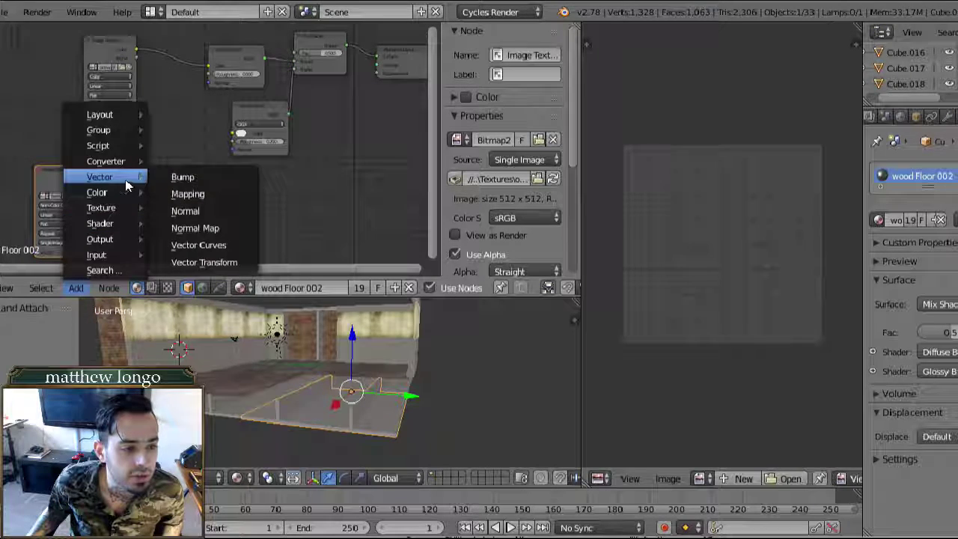
pyautogui.click(203, 228)
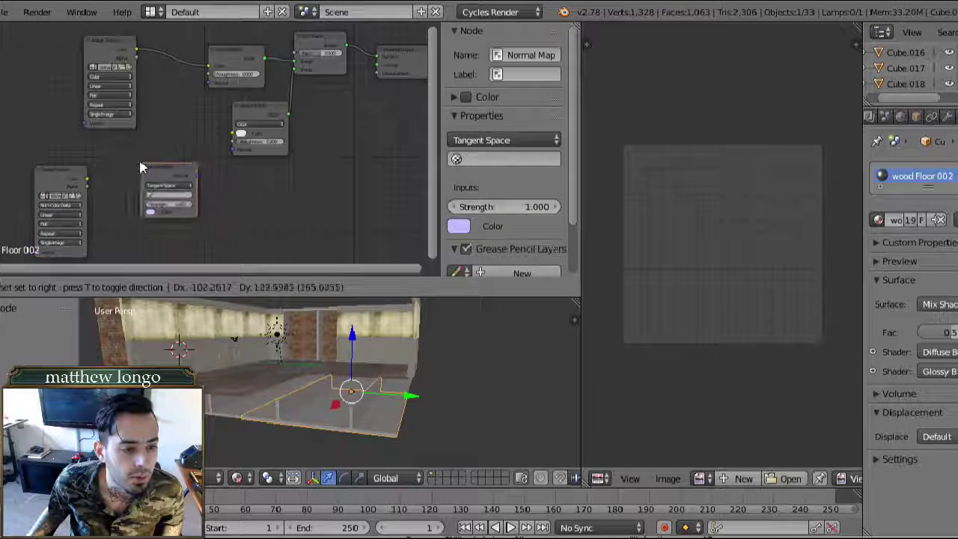
pyautogui.click(114, 178)
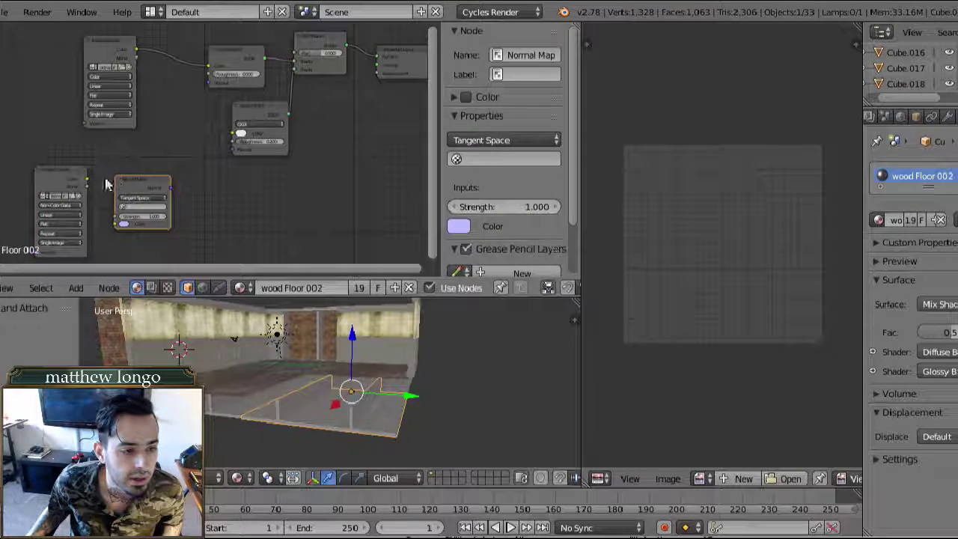
# - Add a Bump node between the Normal Map and Glossy BSDF nodes, staggering it above the Normal Map node
pyautogui.click(76, 287)
pyautogui.moveTo(122, 182)
pyautogui.click(180, 175)
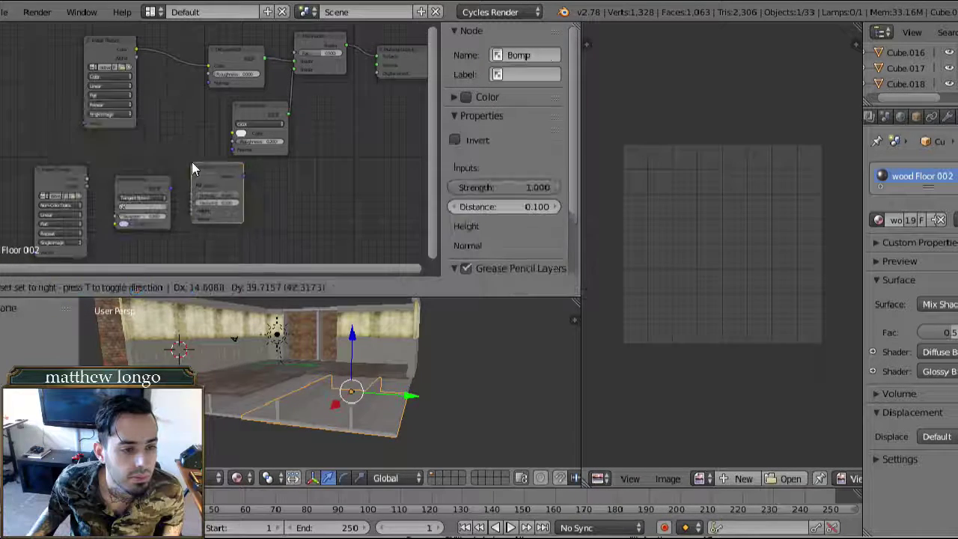
pyautogui.click(178, 169)
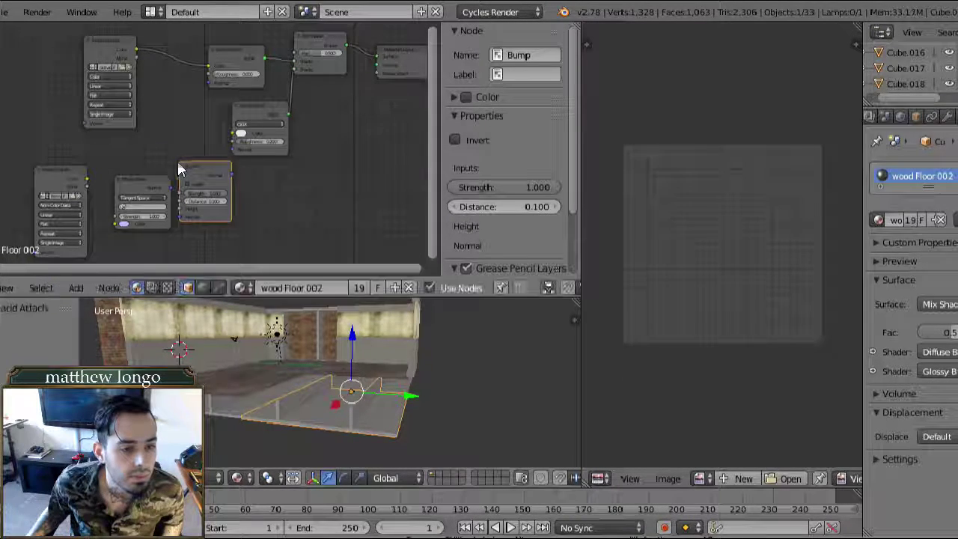
pyautogui.moveTo(142, 193)
pyautogui.mouseDown()
pyautogui.moveTo(135, 207)
pyautogui.moveTo(126, 200)
pyautogui.mouseUp()
pyautogui.moveTo(213, 163); pyautogui.dragTo(190, 137)
# - Link the normal image to Normal Map Color and Bump Height, Normal Map to Bump Normal, and Bump to both shaders' Normal inputs
pyautogui.moveTo(59, 174); pyautogui.dragTo(102, 238)
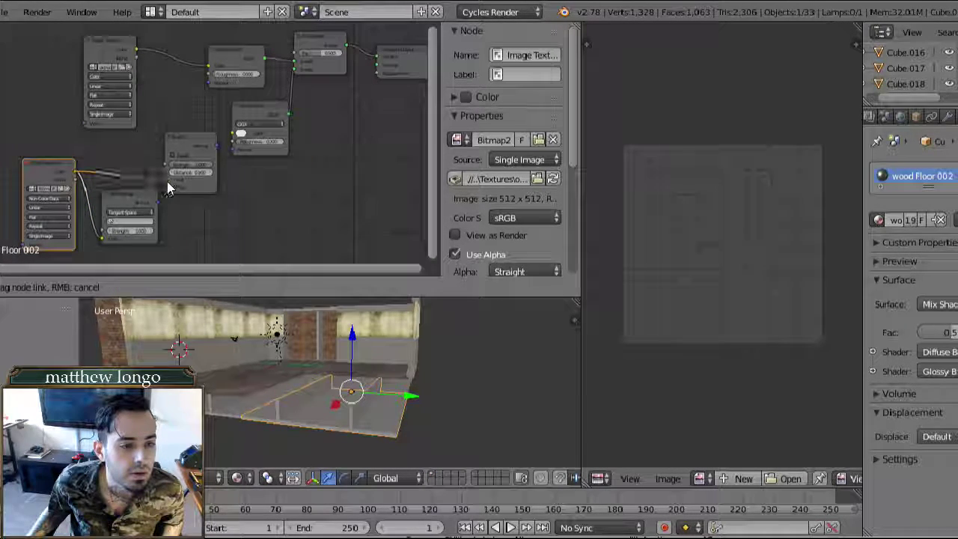
pyautogui.click(157, 208)
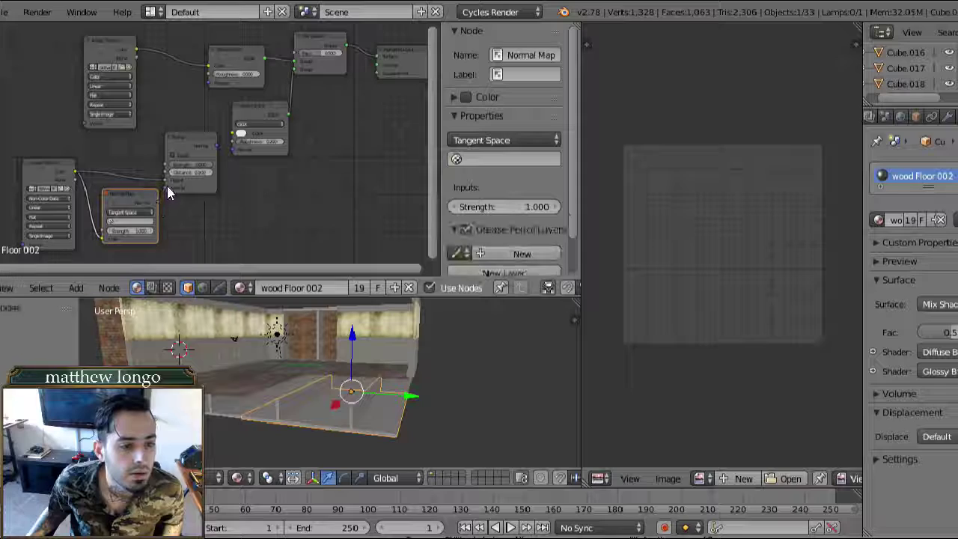
pyautogui.moveTo(157, 203)
pyautogui.mouseDown()
pyautogui.moveTo(168, 193)
pyautogui.moveTo(159, 213)
pyautogui.moveTo(166, 185)
pyautogui.mouseUp()
pyautogui.moveTo(219, 146); pyautogui.dragTo(213, 91)
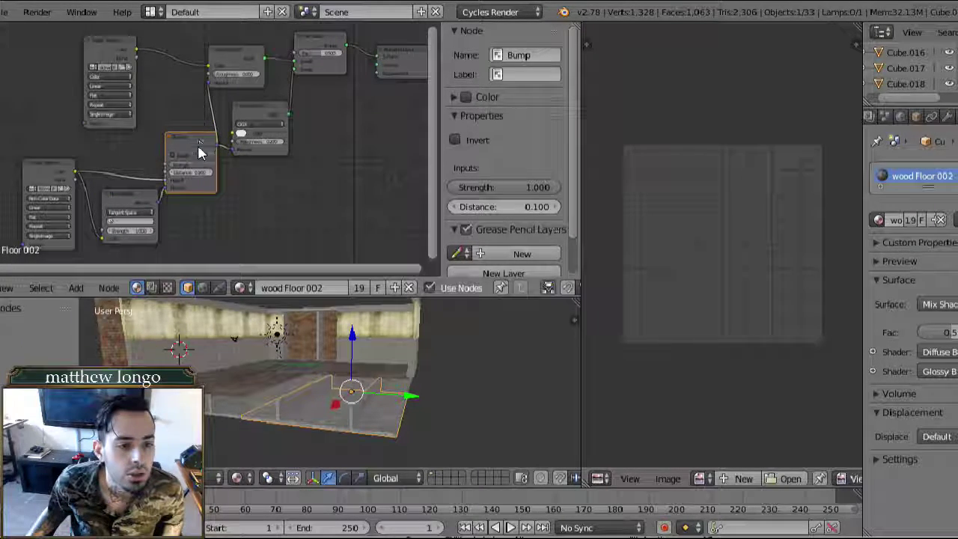
# - Examine the selected floor section's surface up close and from a distance in the 3D view
pyautogui.moveTo(329, 453); pyautogui.dragTo(272, 386, button='middle')
pyautogui.scroll(-2, 271, 380)
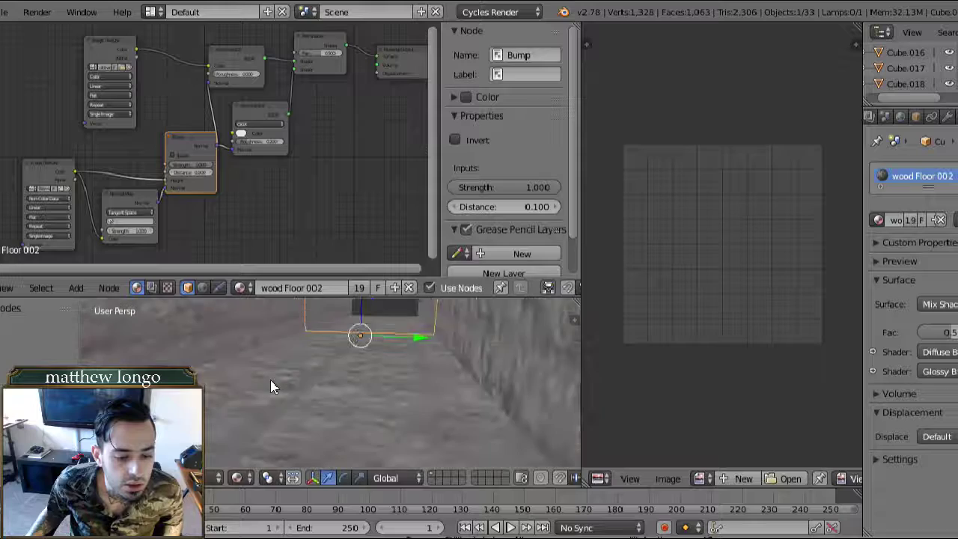
pyautogui.scroll(5, 271, 381)
pyautogui.scroll(-6, 271, 380)
pyautogui.scroll(-1, 271, 385)
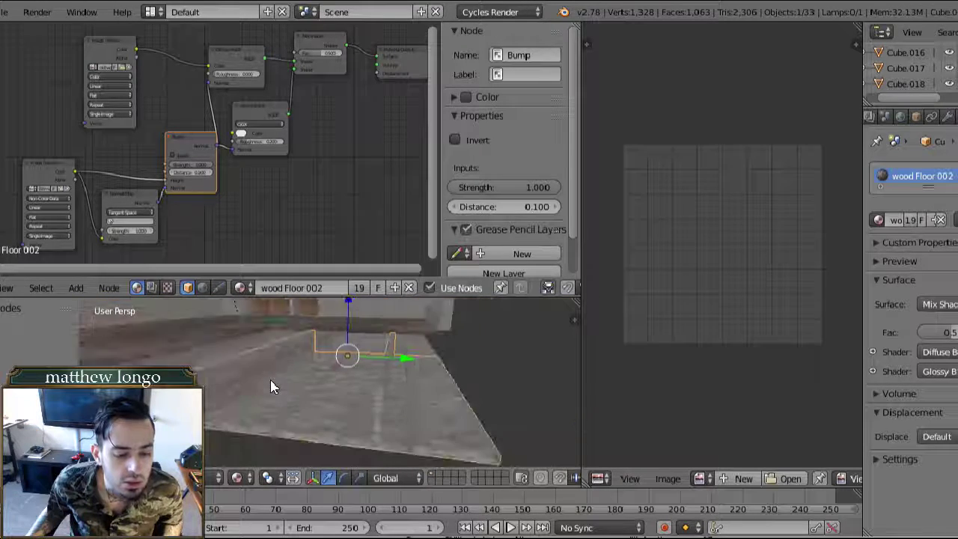
pyautogui.scroll(2, 271, 386)
pyautogui.scroll(-3, 271, 386)
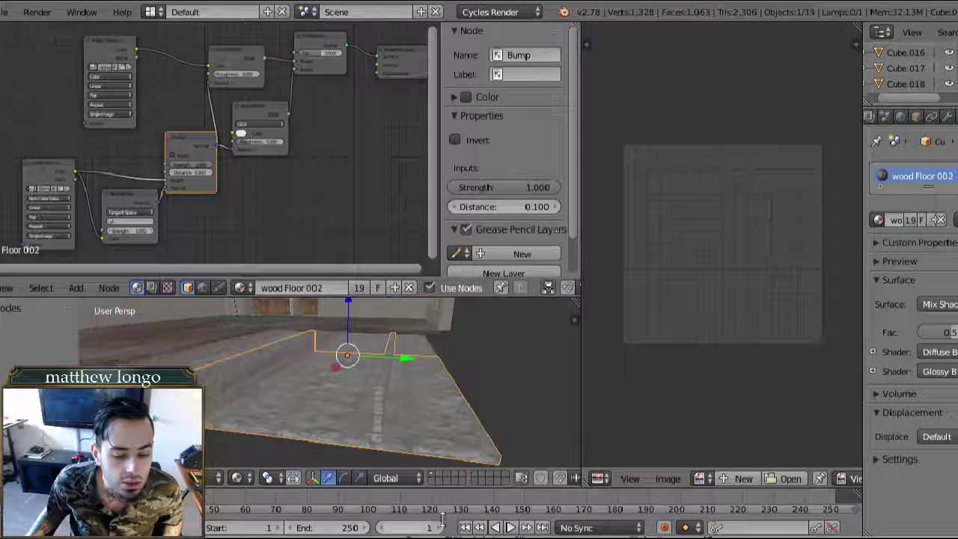
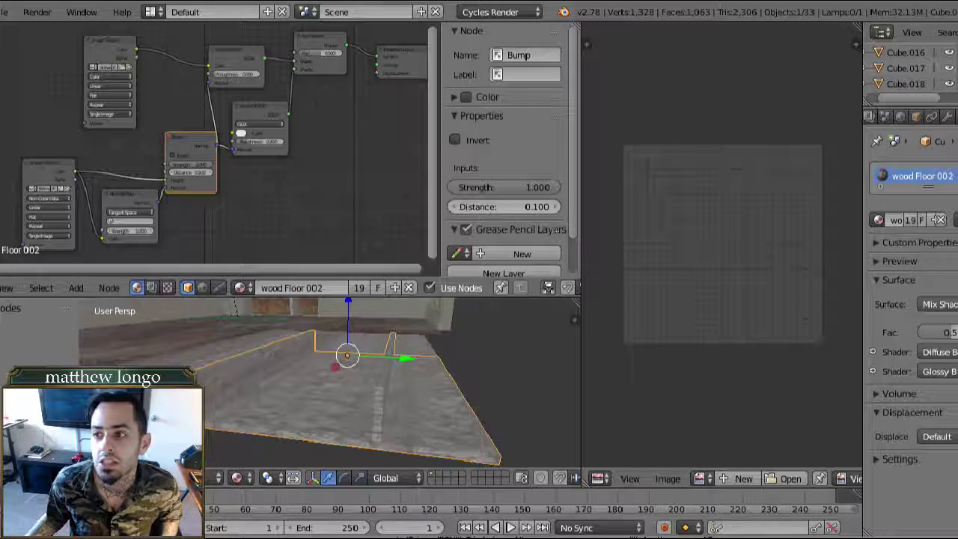
pyautogui.scroll(3, 332, 438)
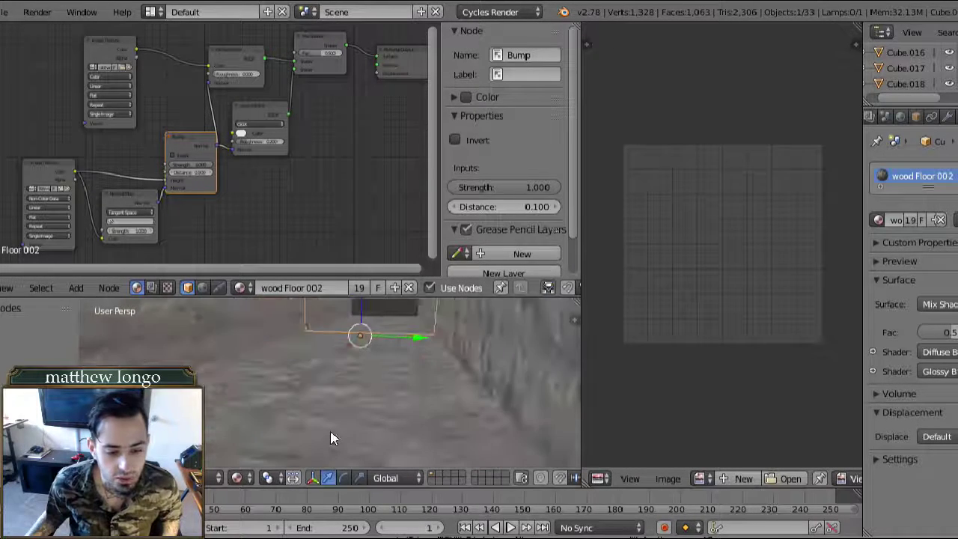
pyautogui.scroll(-3, 331, 423)
pyautogui.moveTo(217, 378)
pyautogui.mouseDown(button='middle')
pyautogui.moveTo(239, 391)
pyautogui.moveTo(206, 391)
pyautogui.mouseUp(button='middle')
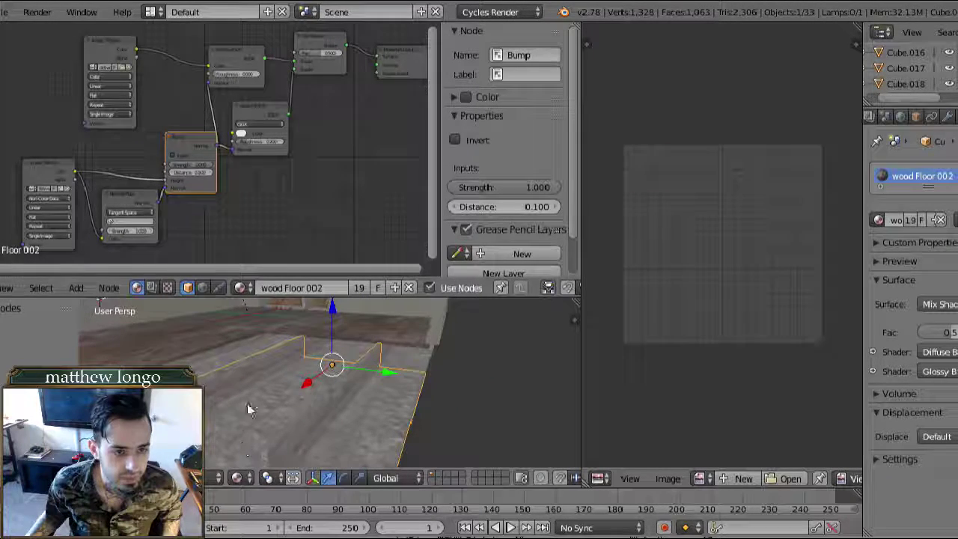
# - Switch the 3D view's shading to Rendered and inspect the bump effect on the floor section
pyautogui.click(241, 479)
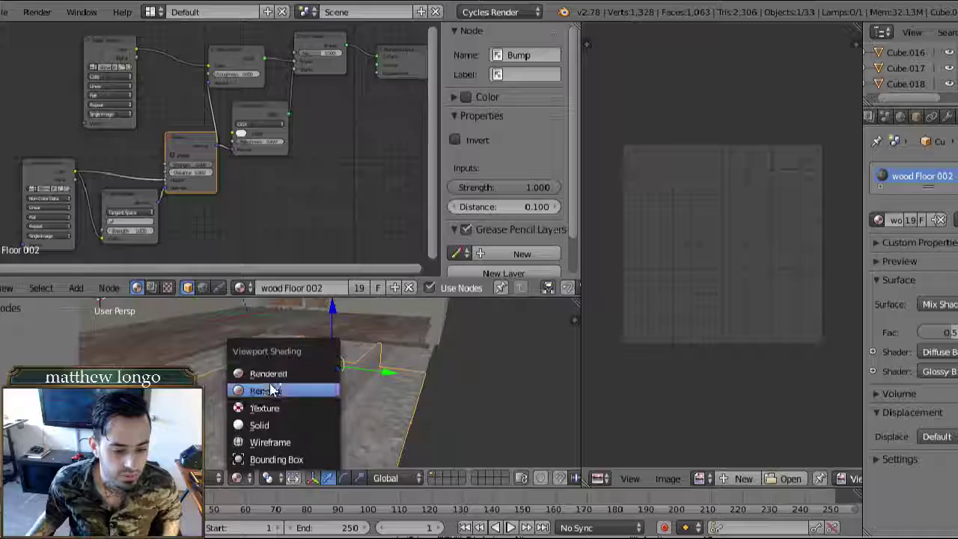
pyautogui.click(268, 373)
pyautogui.scroll(3, 259, 407)
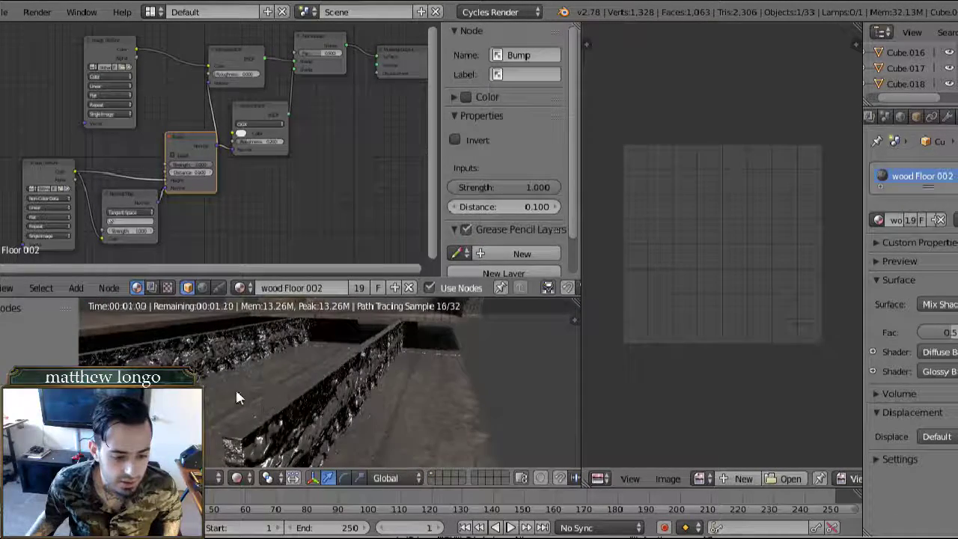
pyautogui.moveTo(240, 396)
pyautogui.mouseDown(button='middle')
pyautogui.moveTo(273, 379)
pyautogui.moveTo(274, 397)
pyautogui.moveTo(255, 366)
pyautogui.moveTo(260, 380)
pyautogui.moveTo(247, 401)
pyautogui.moveTo(258, 367)
pyautogui.moveTo(257, 381)
pyautogui.moveTo(236, 384)
pyautogui.mouseUp(button='middle')
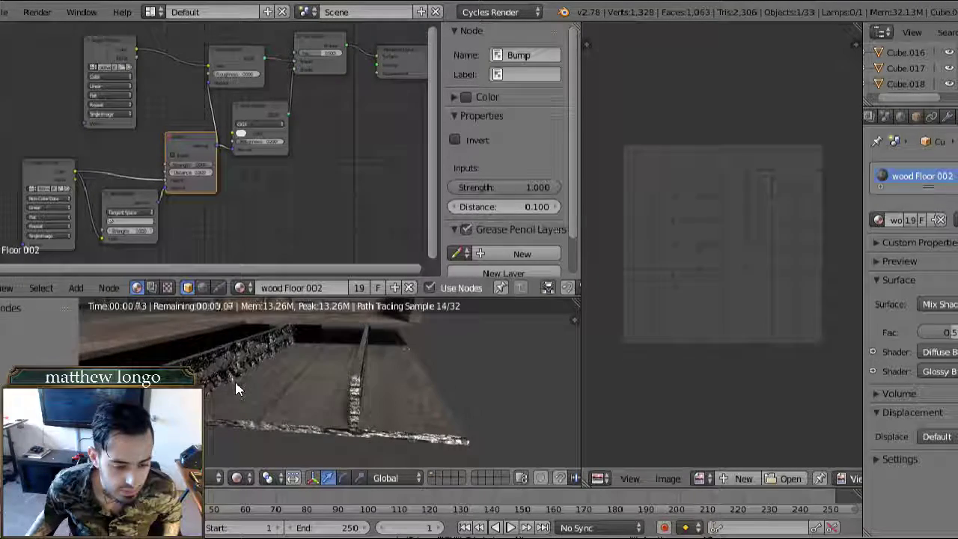
pyautogui.moveTo(306, 166); pyautogui.dragTo(298, 167, button='middle')
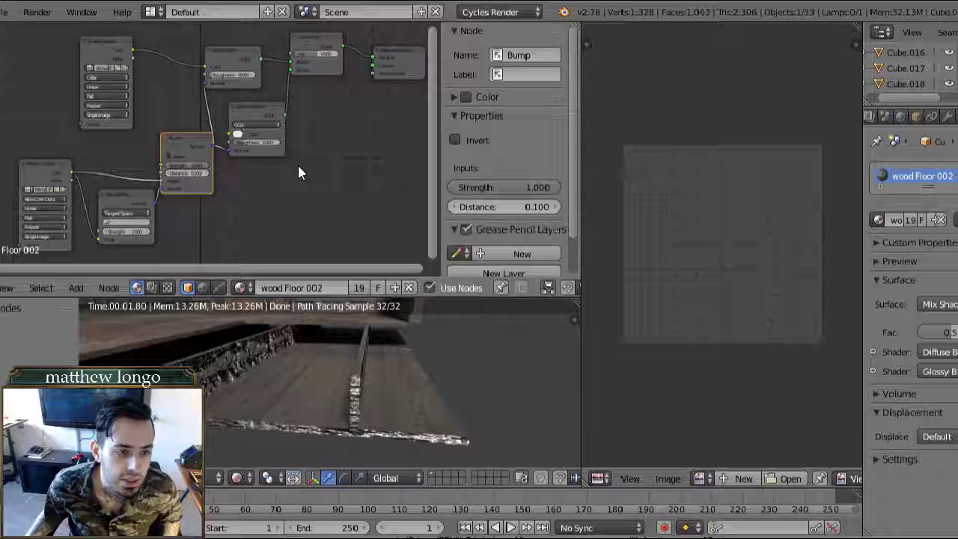
# - Try different Normal Map strengths against the rendered floor, settling on a strength of 1.7
pyautogui.click(171, 156)
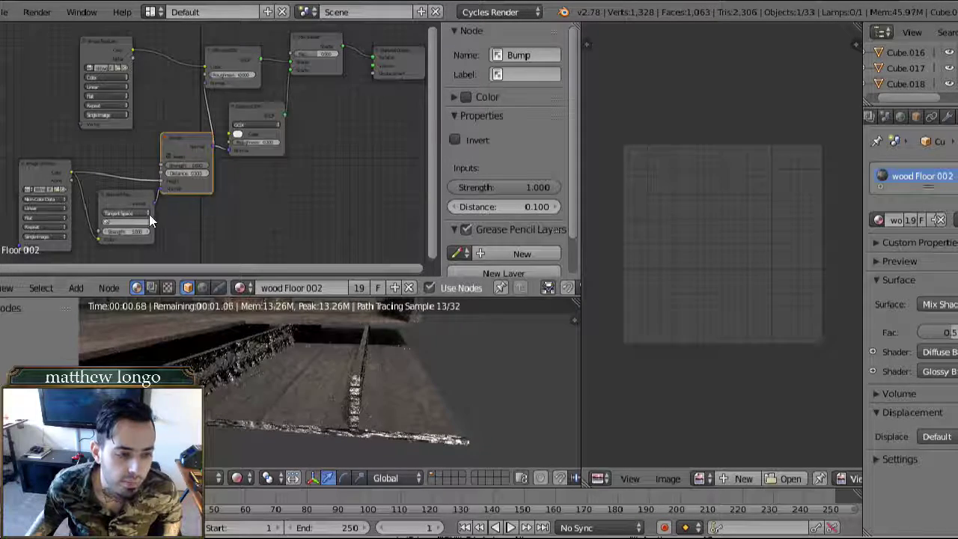
pyautogui.moveTo(128, 233)
pyautogui.mouseDown()
pyautogui.moveTo(157, 234)
pyautogui.moveTo(123, 234)
pyautogui.mouseUp()
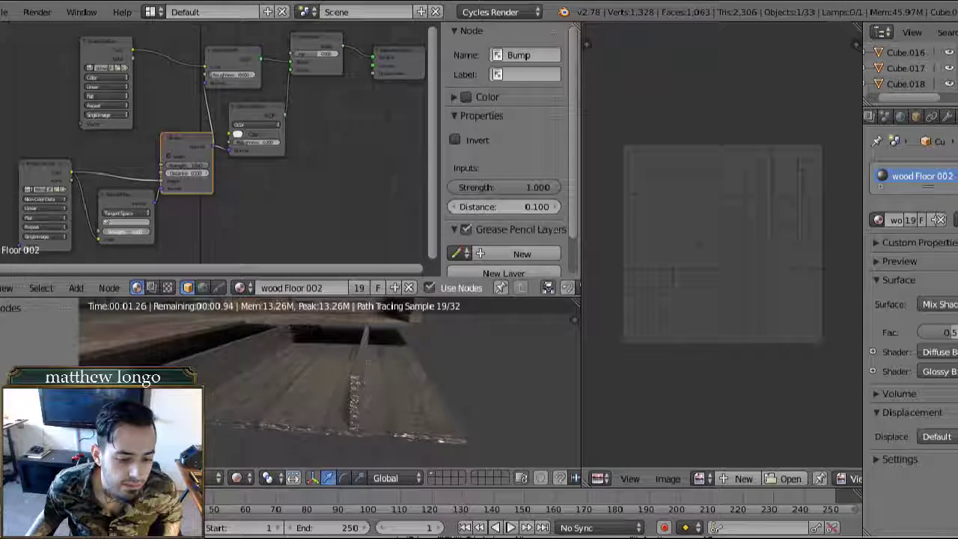
pyautogui.moveTo(126, 232); pyautogui.dragTo(140, 232)
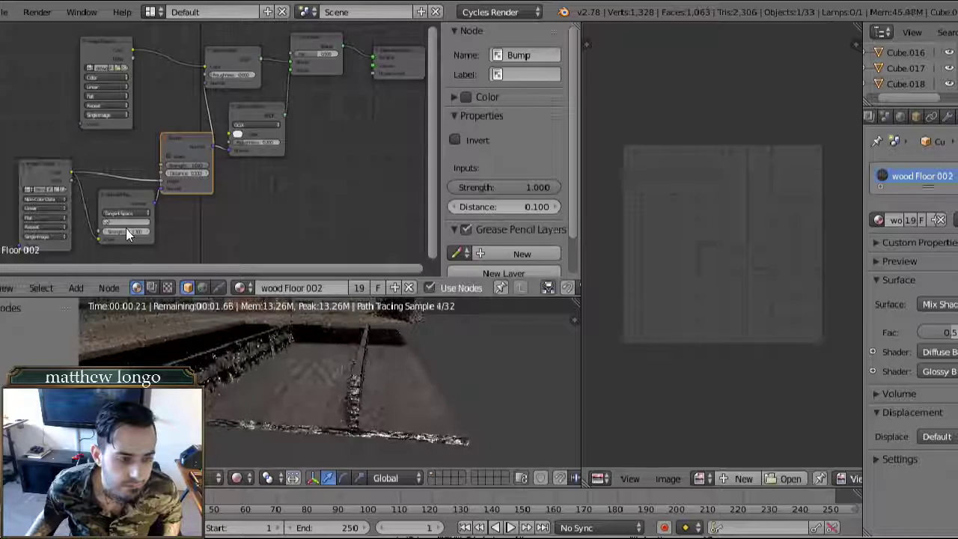
# - Detach and reconnect the normal image's Bump Height link and the Bump links to the Glossy and Diffuse Normal inputs
pyautogui.moveTo(160, 184)
pyautogui.mouseDown()
pyautogui.moveTo(114, 173)
pyautogui.moveTo(146, 192)
pyautogui.moveTo(161, 182)
pyautogui.mouseUp()
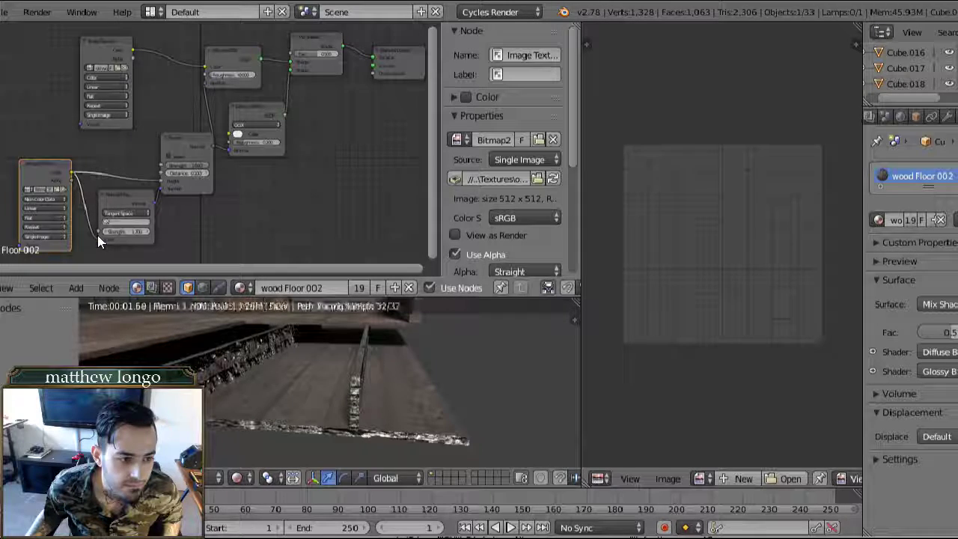
pyautogui.click(230, 149)
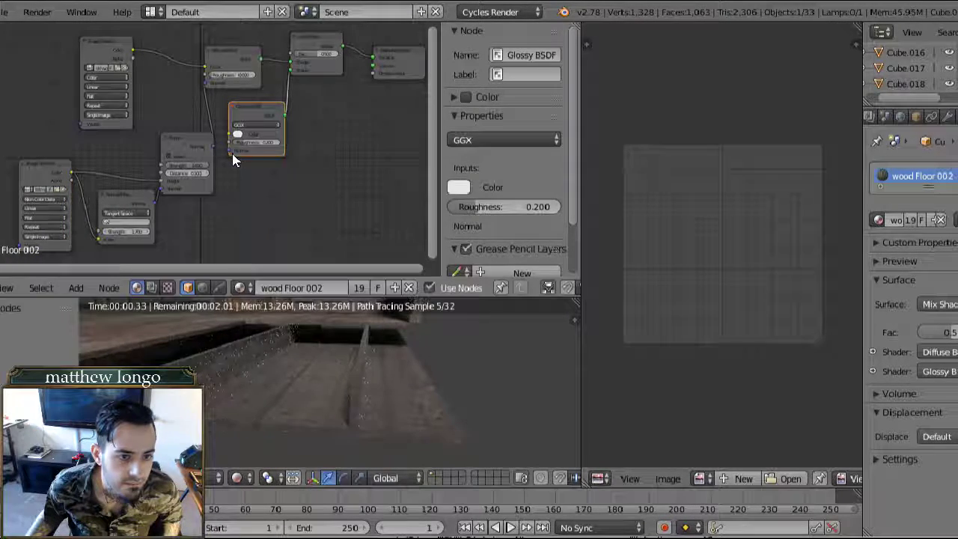
pyautogui.moveTo(209, 145); pyautogui.dragTo(230, 152)
pyautogui.moveTo(207, 84); pyautogui.dragTo(211, 103)
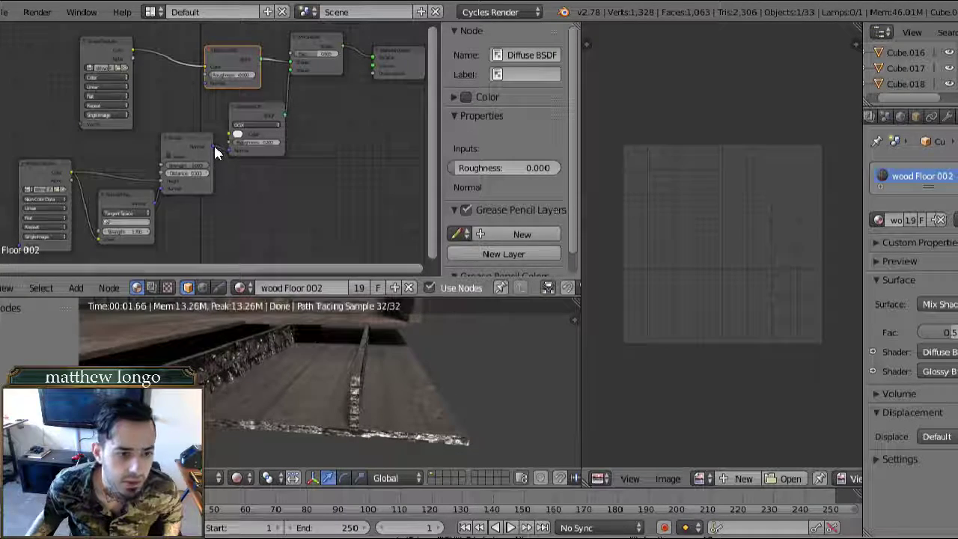
pyautogui.moveTo(213, 146); pyautogui.dragTo(205, 83)
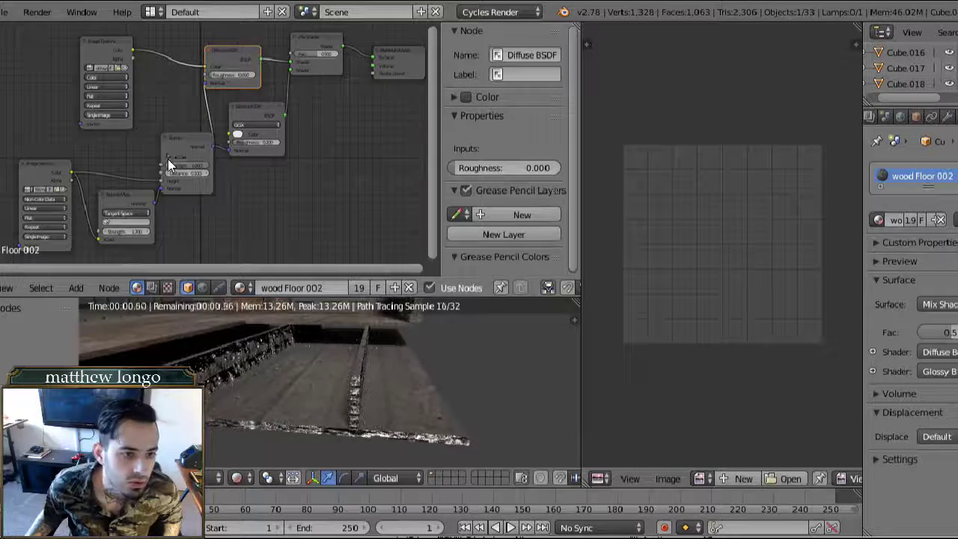
# - Turn on Invert in the Bump node and try another Glossy BSDF roughness on the rendered floor
pyautogui.moveTo(252, 142); pyautogui.dragTo(278, 142)
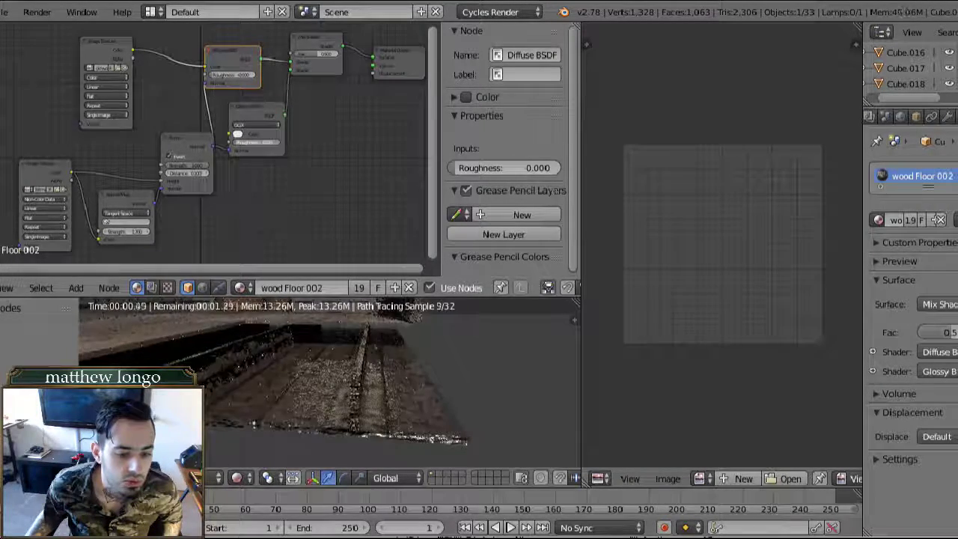
pyautogui.scroll(3, 251, 372)
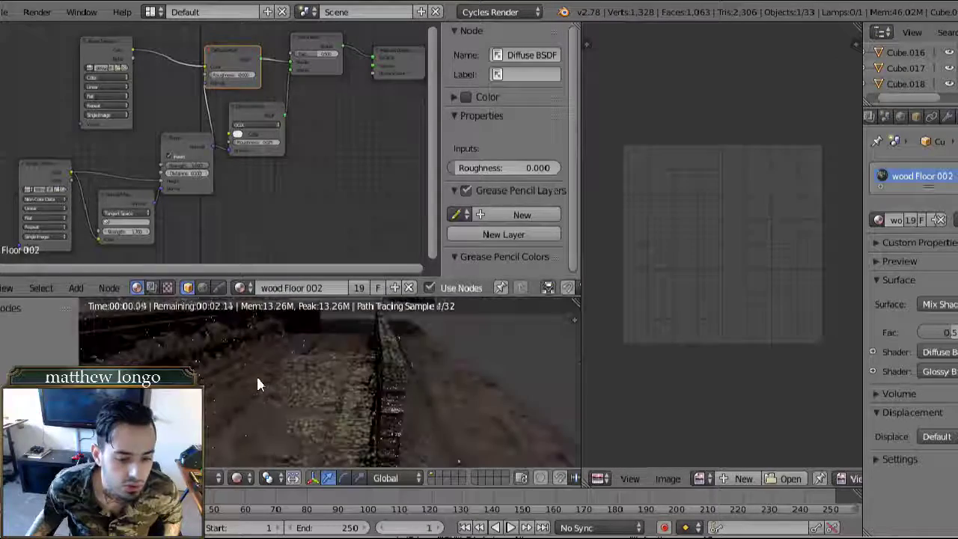
pyautogui.moveTo(339, 139); pyautogui.dragTo(330, 152, button='middle')
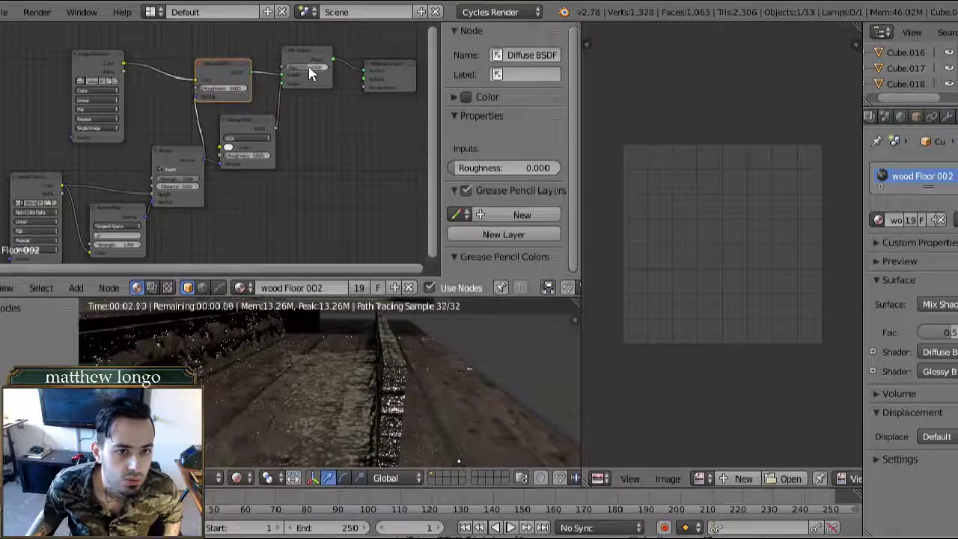
# - Lower the Mix Shader factor to about 0.1, set the Glossy BSDF roughness to 0.258, and inspect the planks
pyautogui.moveTo(312, 73); pyautogui.dragTo(281, 72)
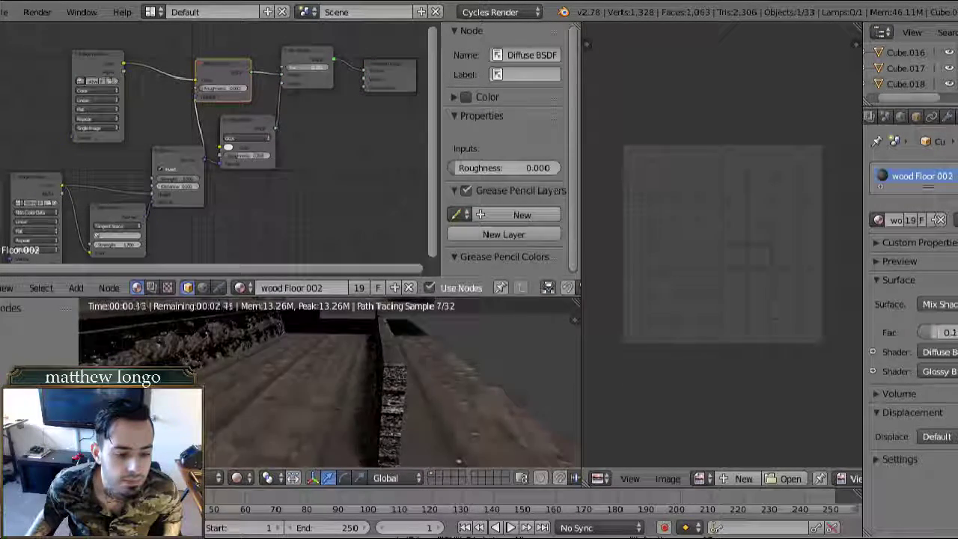
pyautogui.scroll(-1, 279, 166)
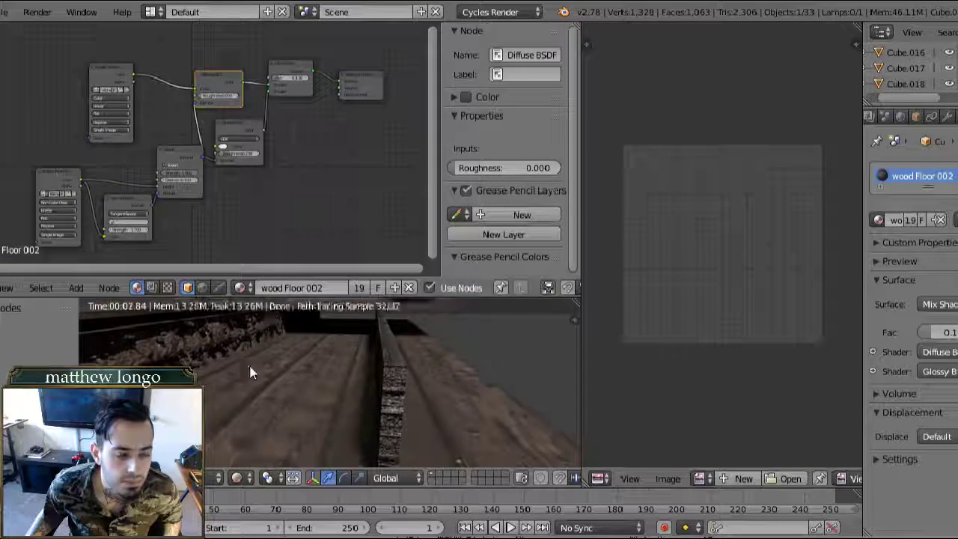
pyautogui.moveTo(250, 369)
pyautogui.mouseDown(button='middle')
pyautogui.moveTo(212, 367)
pyautogui.moveTo(223, 393)
pyautogui.moveTo(242, 403)
pyautogui.moveTo(239, 366)
pyautogui.mouseUp(button='middle')
pyautogui.scroll(5, 252, 394)
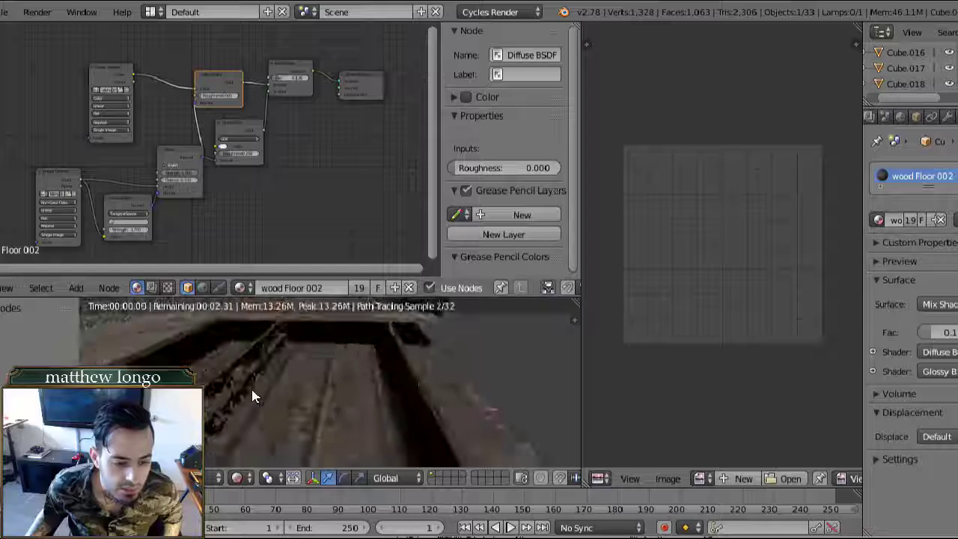
pyautogui.moveTo(252, 397); pyautogui.dragTo(223, 390, button='middle')
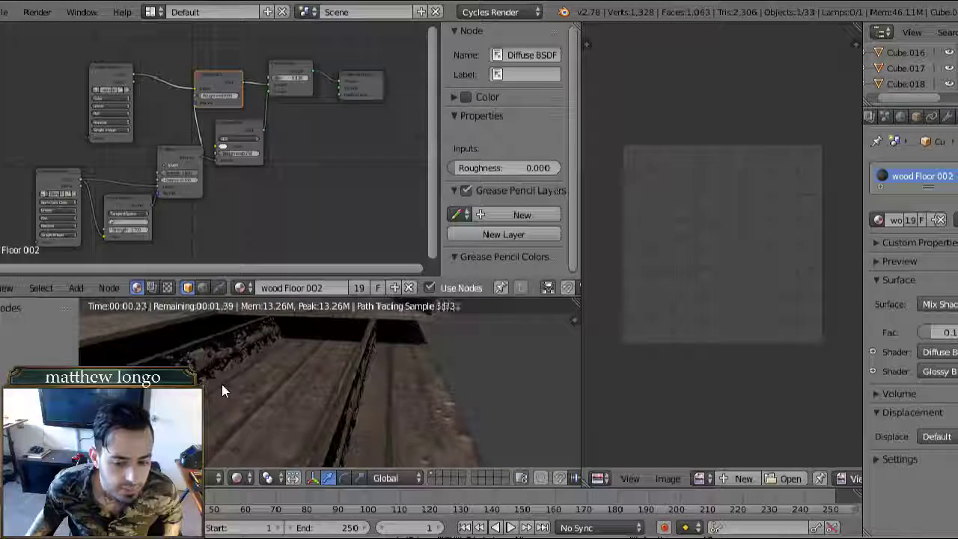
# - Delete the Glossy BSDF, Bump, Normal Map and normal image texture nodes from the wood Floor 002 material
pyautogui.click(246, 128)
pyautogui.click(191, 161)
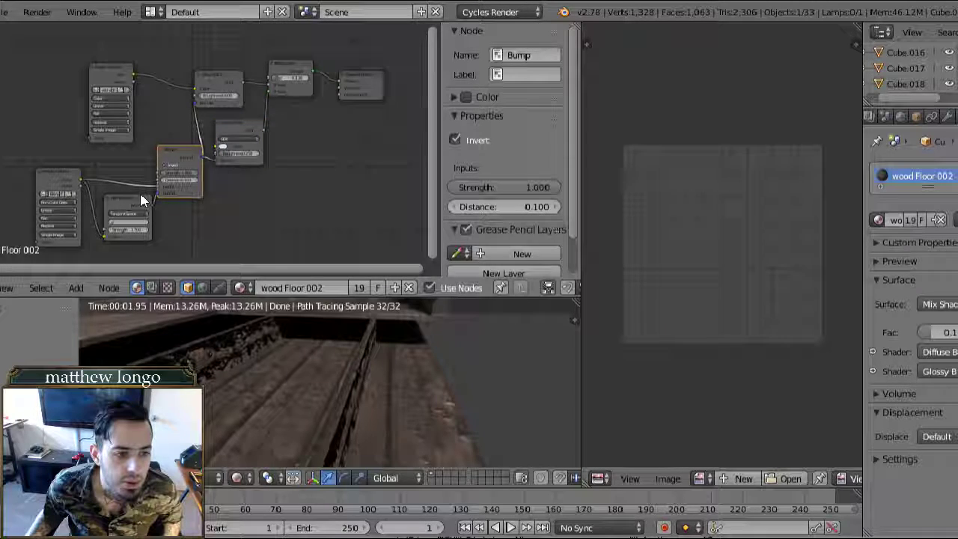
pyautogui.click(238, 131)
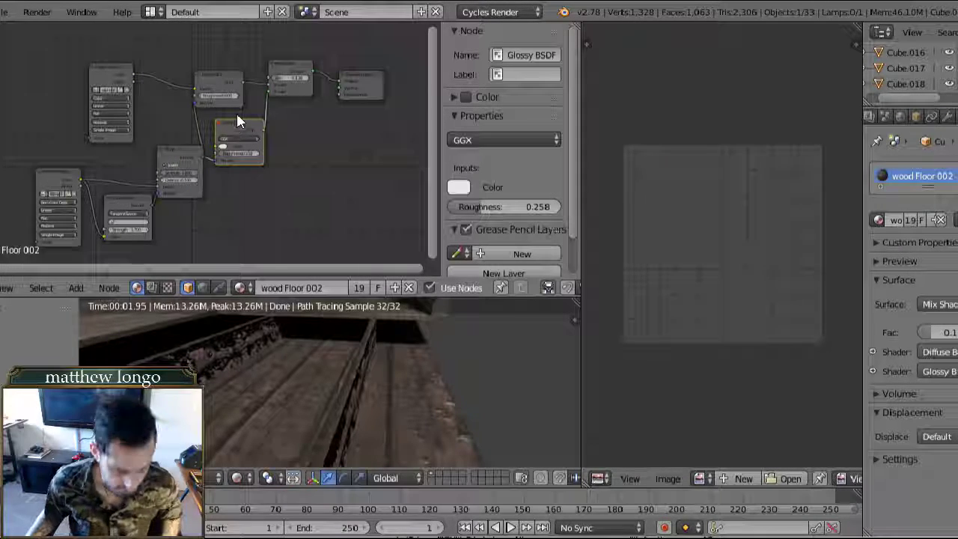
pyautogui.press('x')
pyautogui.click(192, 148)
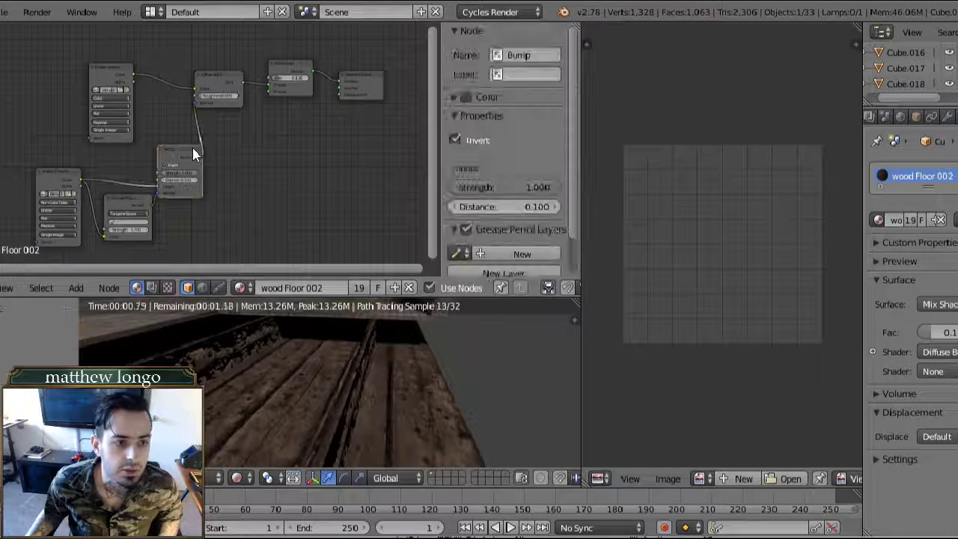
pyautogui.press('x')
pyautogui.click(126, 201)
pyautogui.press('x')
pyautogui.click(49, 173)
pyautogui.press('x')
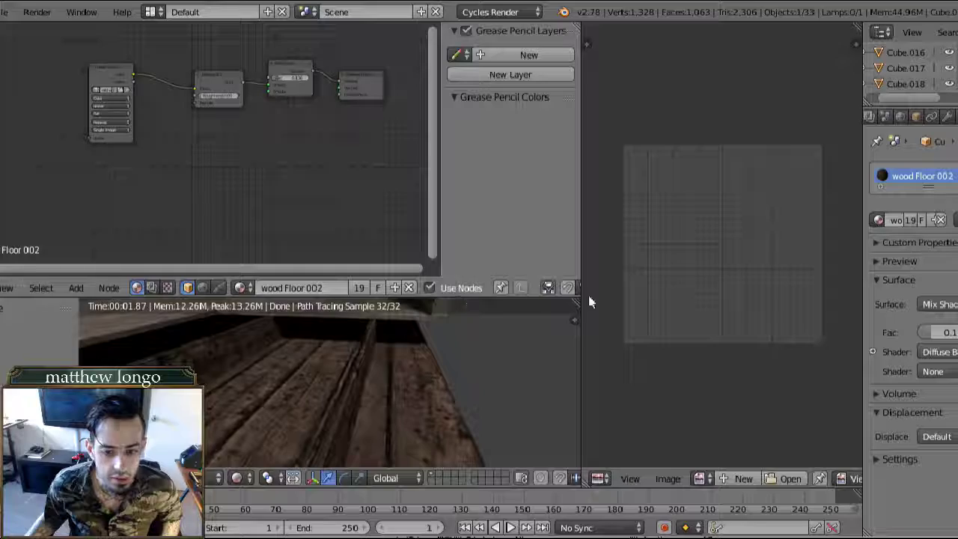
# - Expand the 3D view over the node and image editors and inspect the rendered dark planks and room floor
pyautogui.moveTo(573, 301); pyautogui.dragTo(563, 238)
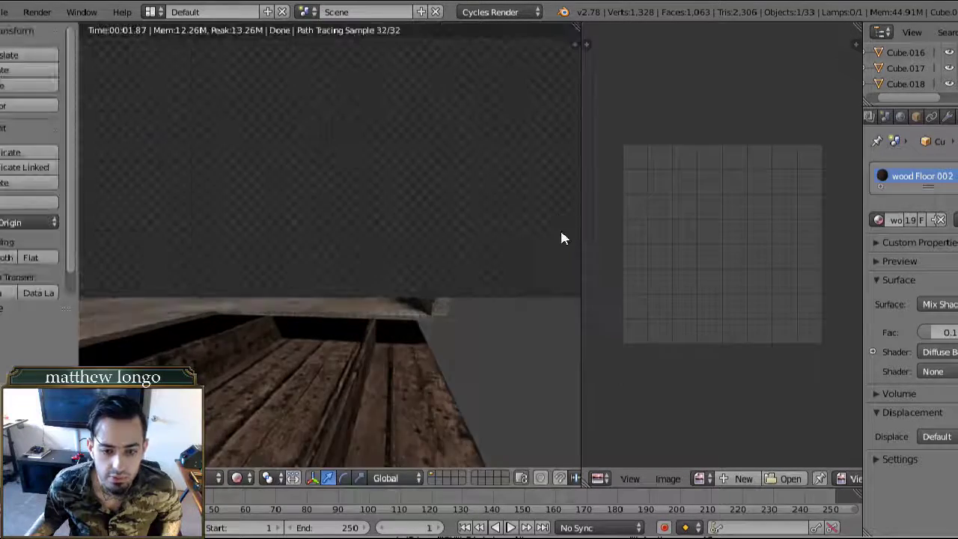
pyautogui.moveTo(578, 24); pyautogui.dragTo(609, 110)
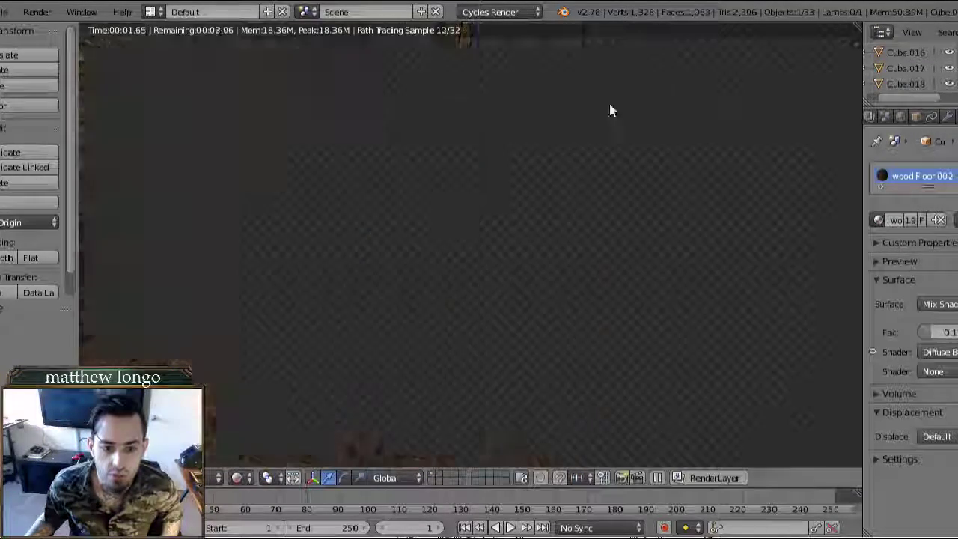
pyautogui.moveTo(470, 159); pyautogui.dragTo(463, 196, button='middle')
pyautogui.scroll(-3, 464, 196)
pyautogui.scroll(4, 450, 200)
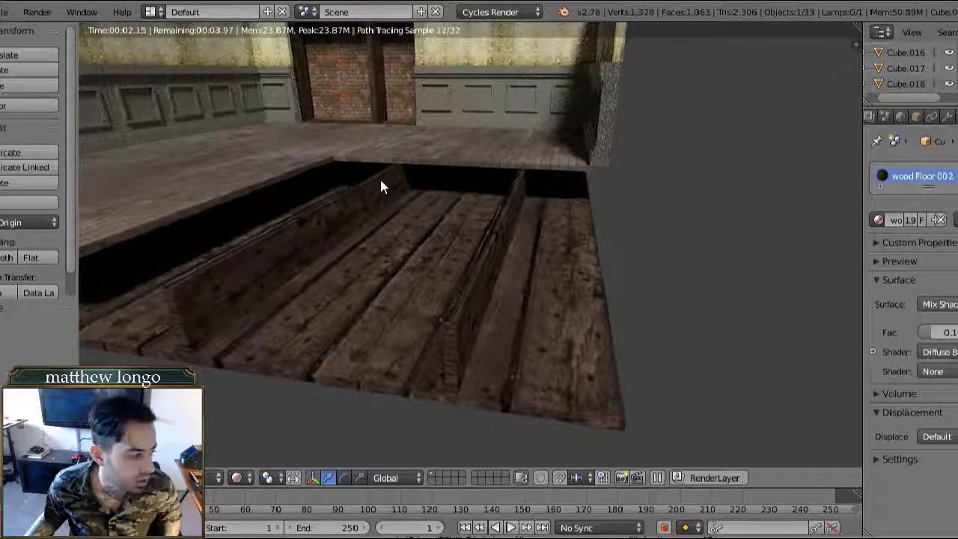
pyautogui.moveTo(392, 233); pyautogui.dragTo(397, 260, button='middle')
pyautogui.scroll(-1, 397, 260)
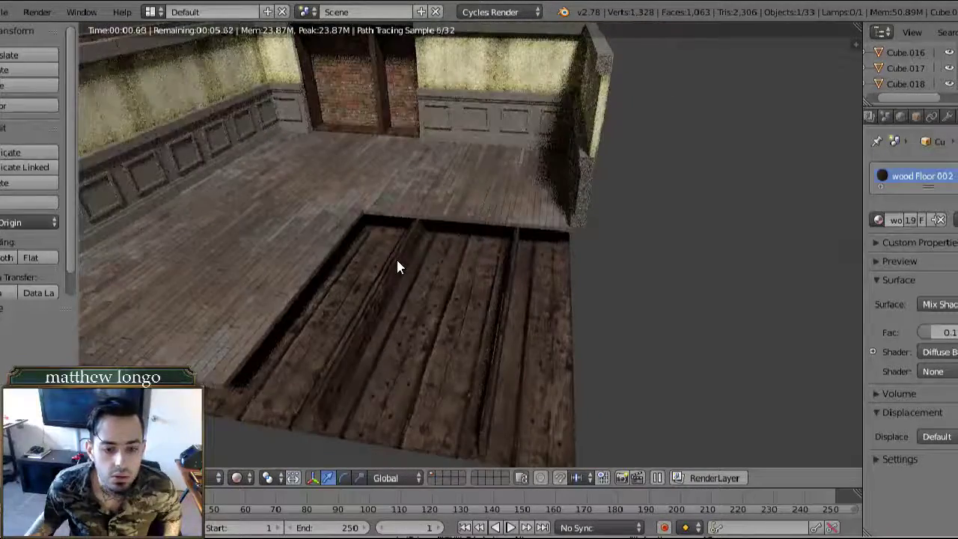
pyautogui.scroll(1, 397, 264)
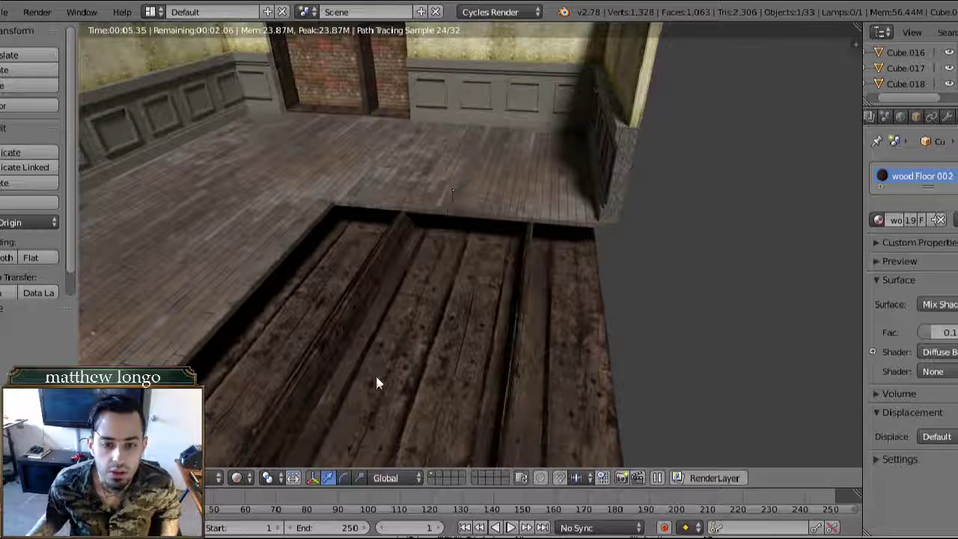
# - Take the 3D view out of Rendered shading and duplicate the wood floor 001 panel beside the dark planks in place
pyautogui.click(239, 479)
pyautogui.click(293, 390)
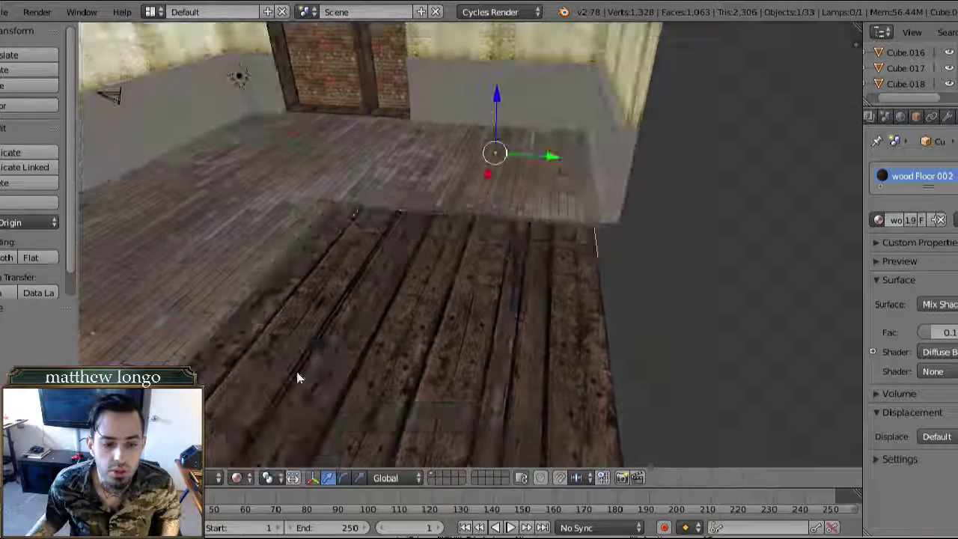
pyautogui.rightClick(509, 185)
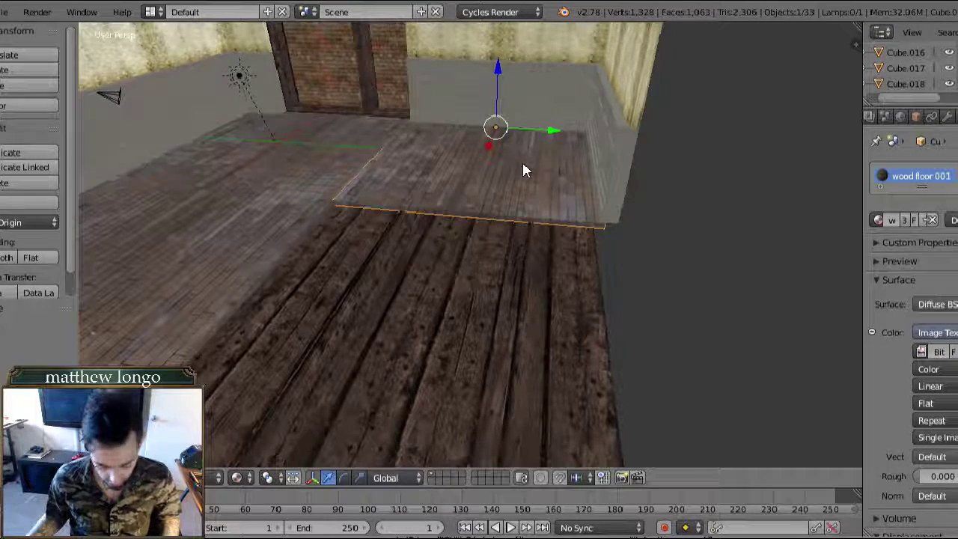
pyautogui.hotkey('shift', 'd')
pyautogui.rightClick(523, 165)
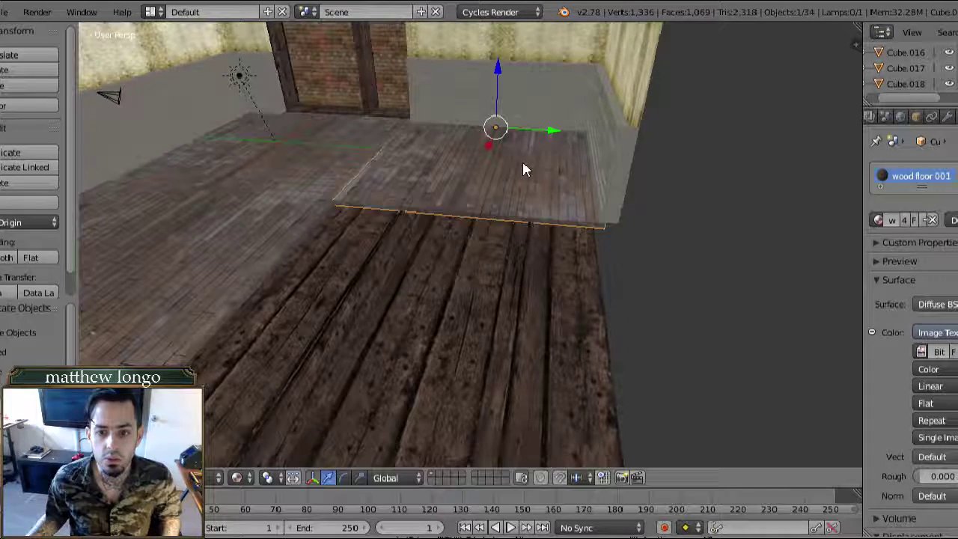
pyautogui.press('g')
pyautogui.click(463, 228)
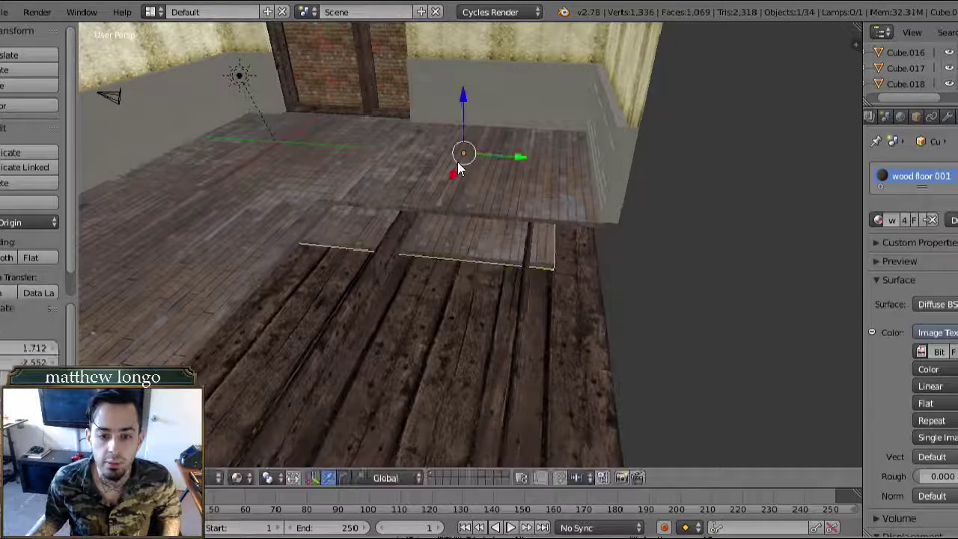
pyautogui.hotkey('ctrl', 'z')
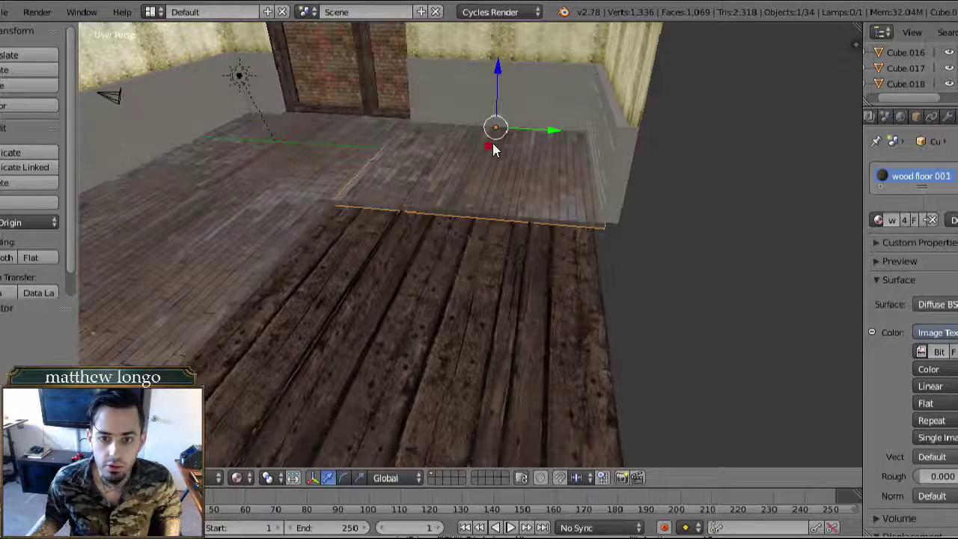
# - Move the duplicated floor panel 16.809 along the X axis so it covers the dark wood planks
pyautogui.press('g')
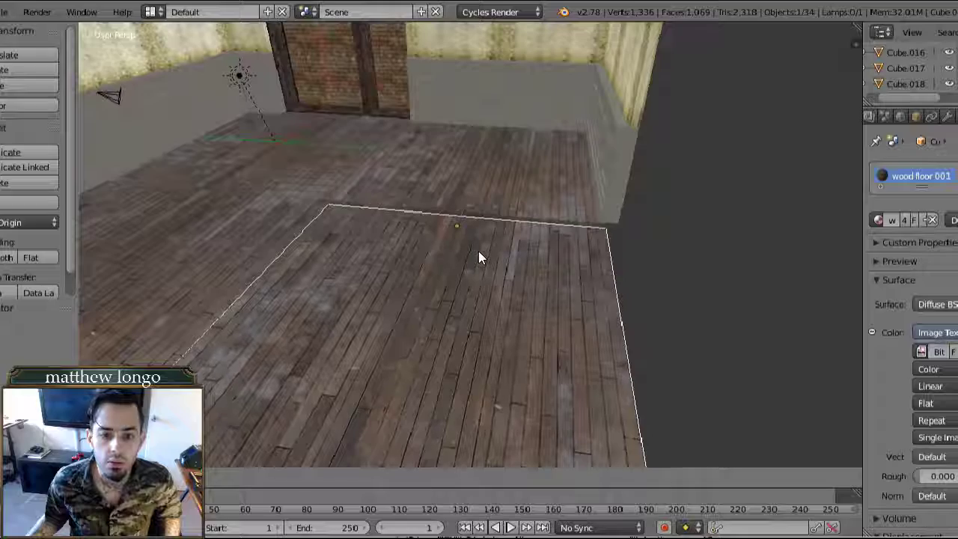
pyautogui.click(479, 250)
pyautogui.moveTo(446, 286); pyautogui.dragTo(442, 276, button='middle')
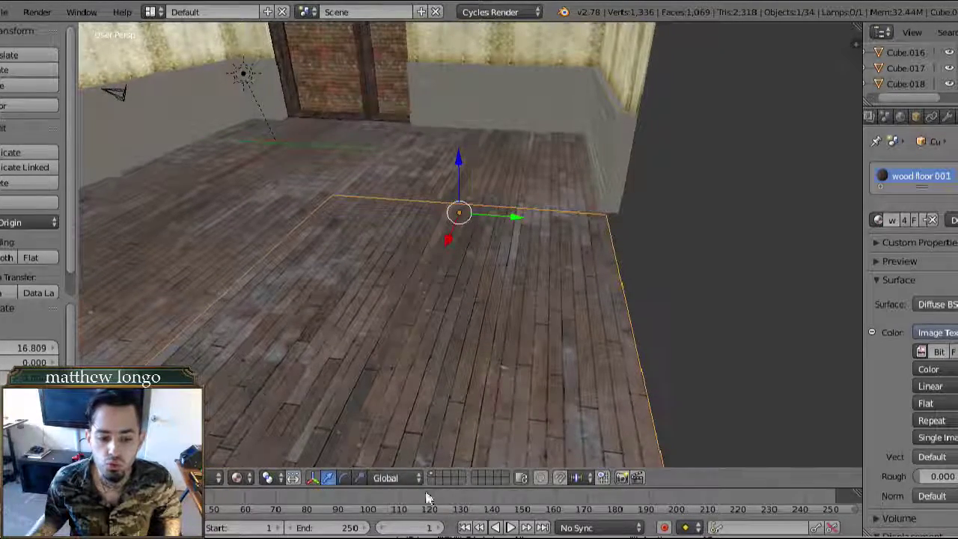
pyautogui.moveTo(421, 368); pyautogui.dragTo(403, 330, button='middle')
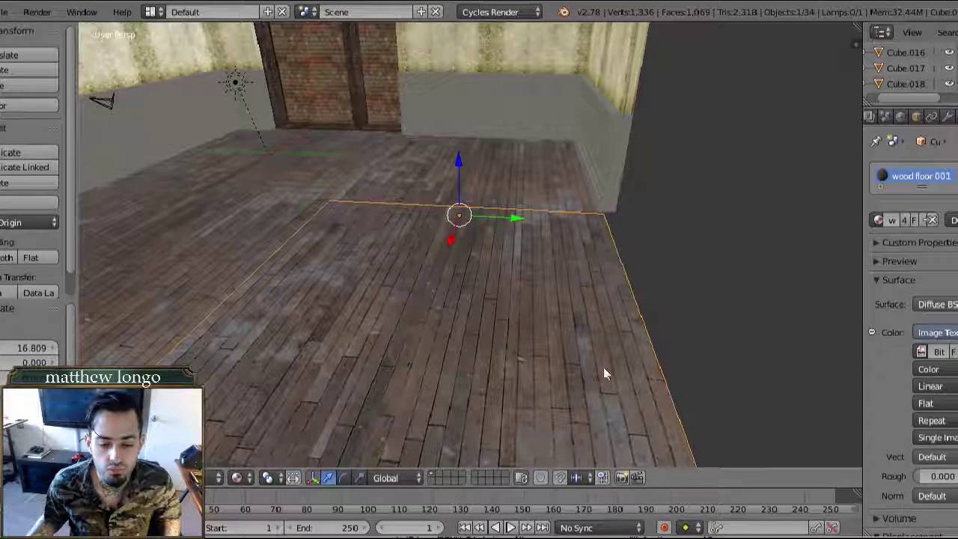
# - Enter Edit Mode on the duplicated wood floor panel at the room's open edge
pyautogui.moveTo(514, 280); pyautogui.dragTo(434, 283, button='middle')
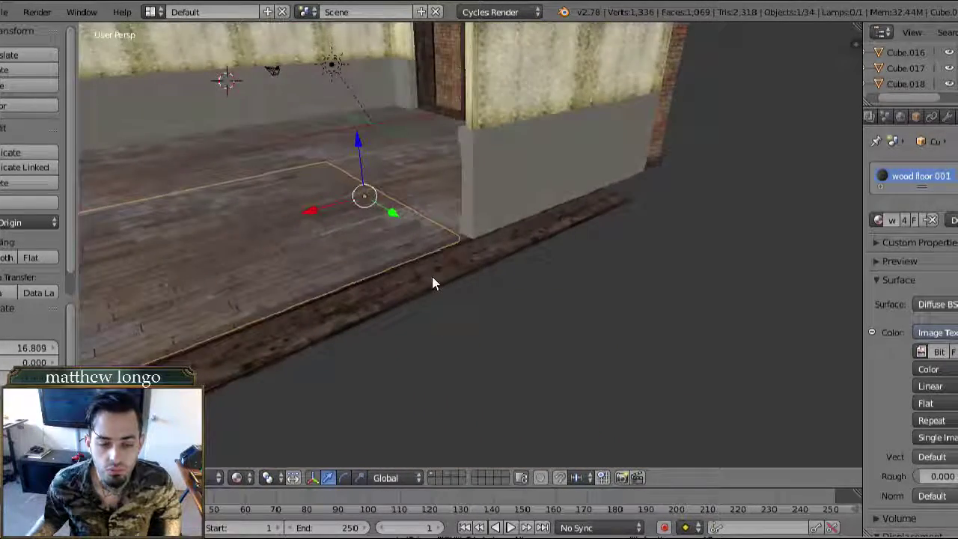
pyautogui.rightClick(394, 263)
pyautogui.rightClick(394, 264)
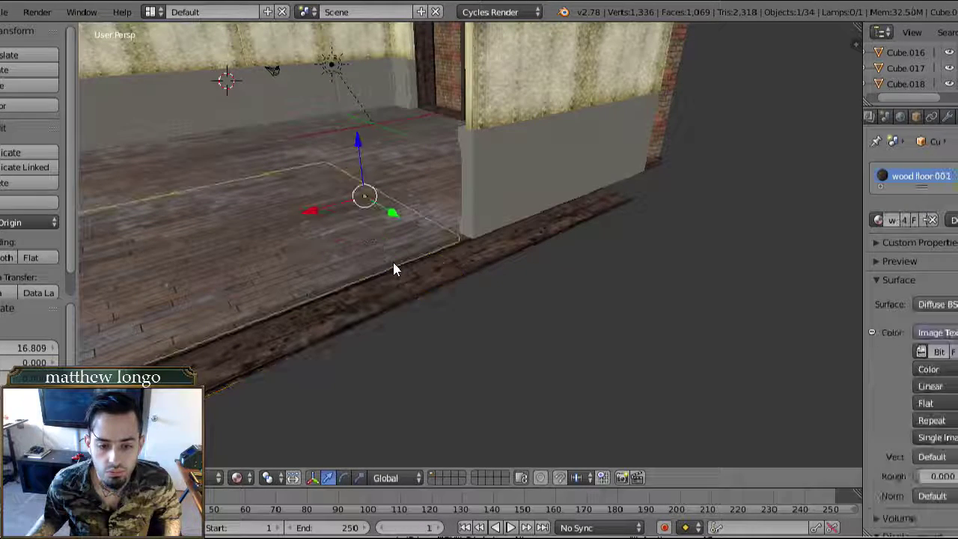
pyautogui.press('Tab')
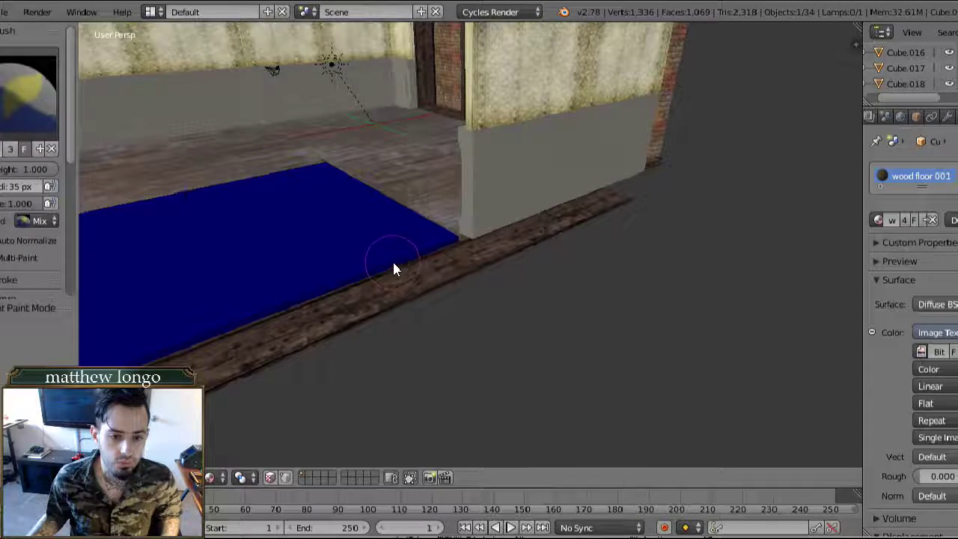
pyautogui.press('Tab')
pyautogui.press('Tab')
pyautogui.rightClick(325, 280)
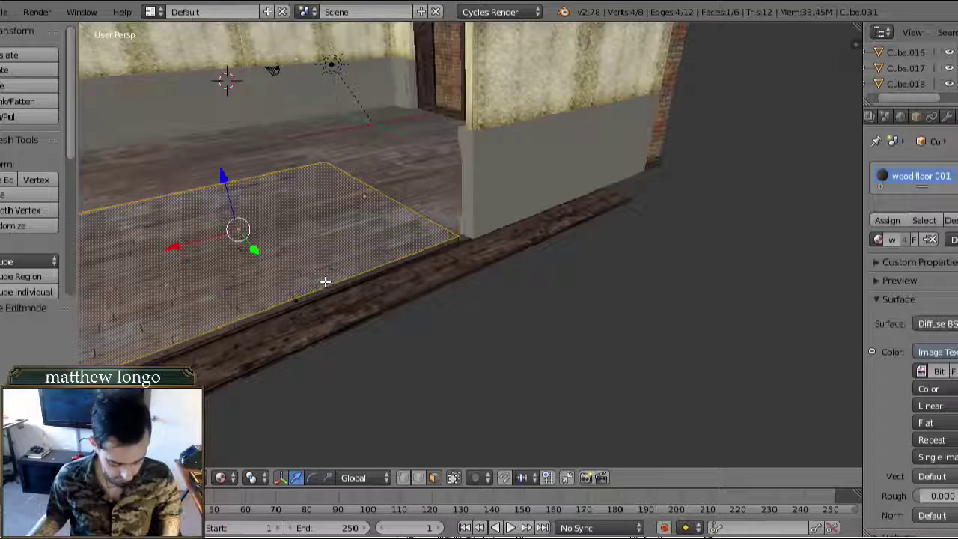
# - Try a single loop cut across the middle of the floor panel, and undo it
pyautogui.hotkey('ctrl', 'r')
pyautogui.click(325, 280)
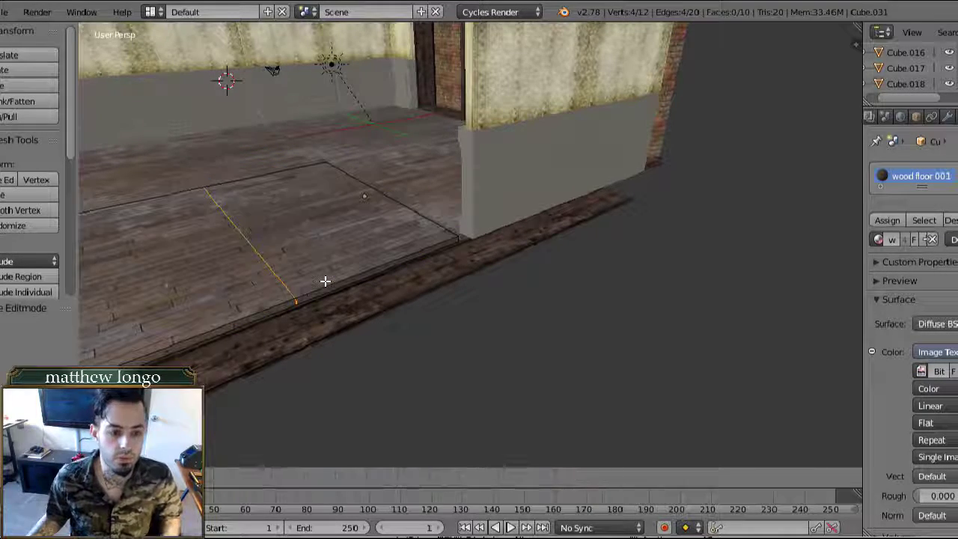
pyautogui.click(325, 281)
pyautogui.rightClick(325, 280)
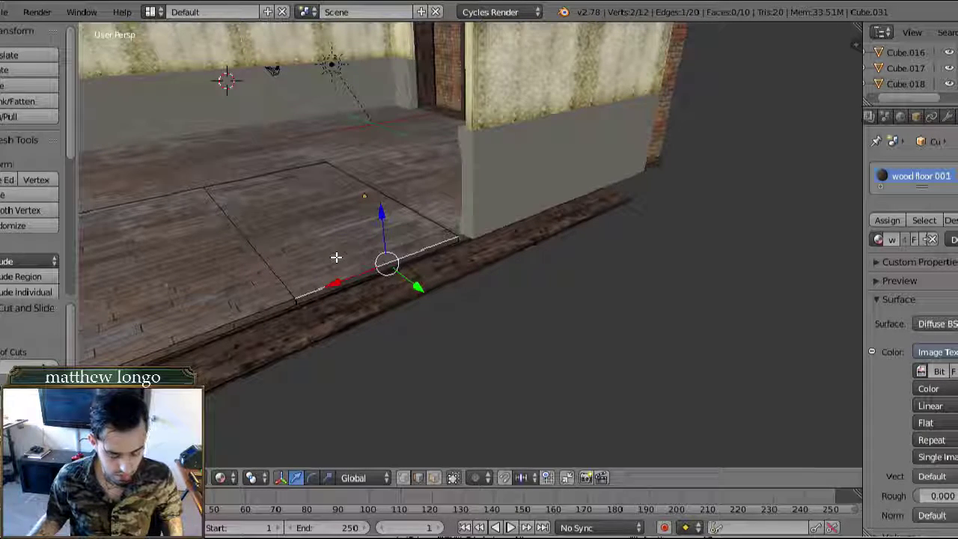
pyautogui.hotkey('ctrl', 'z')
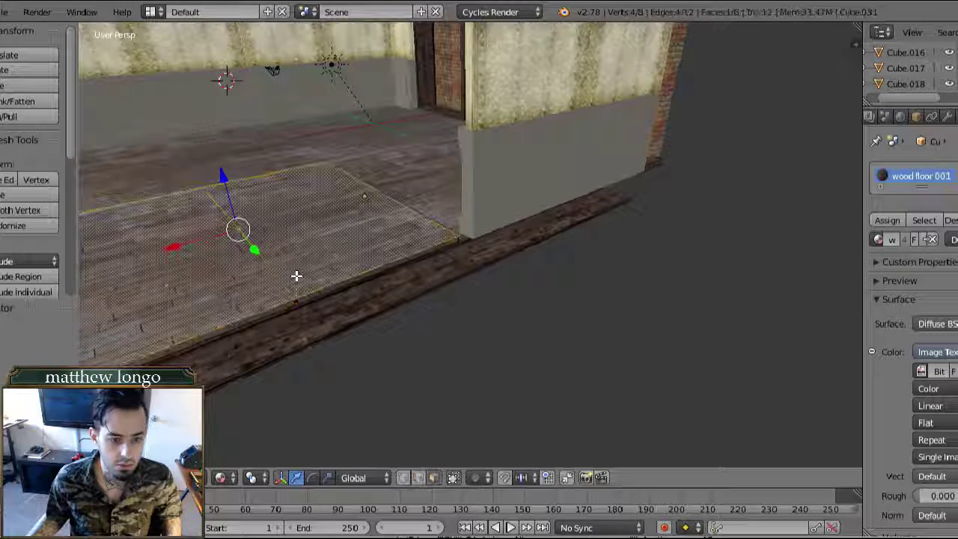
# - Add three loop cuts across the floor panel, slid slightly off centre to divide it into four strips
pyautogui.hotkey('ctrl', 'r')
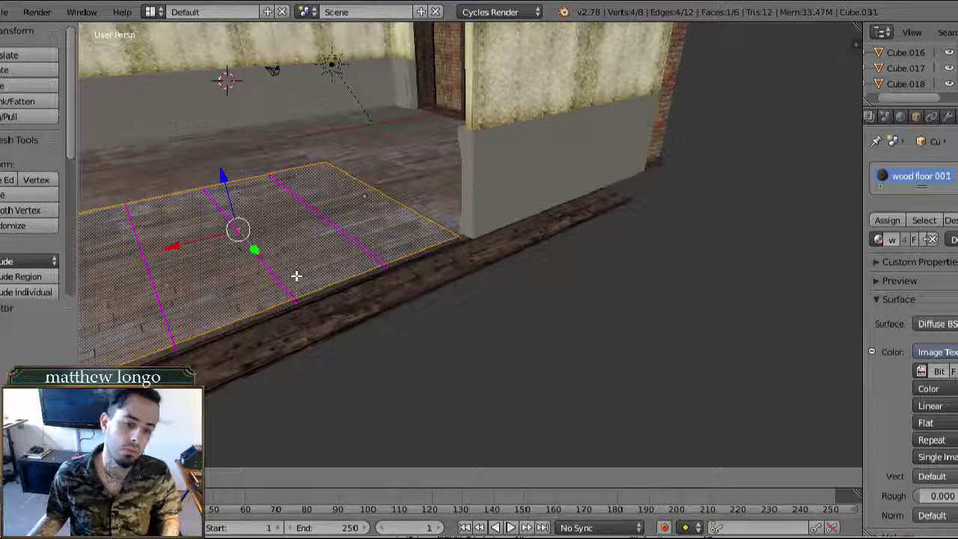
pyautogui.click(297, 276)
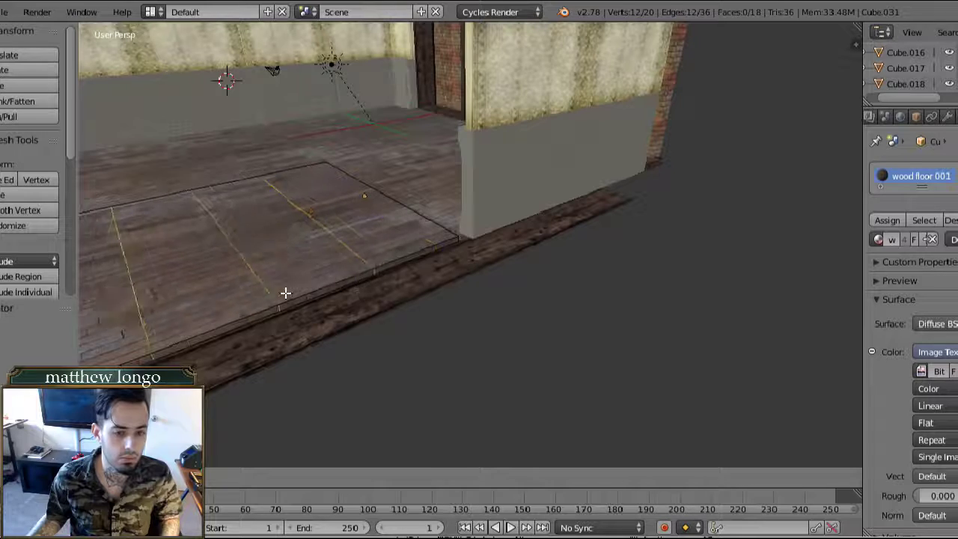
pyautogui.click(294, 292)
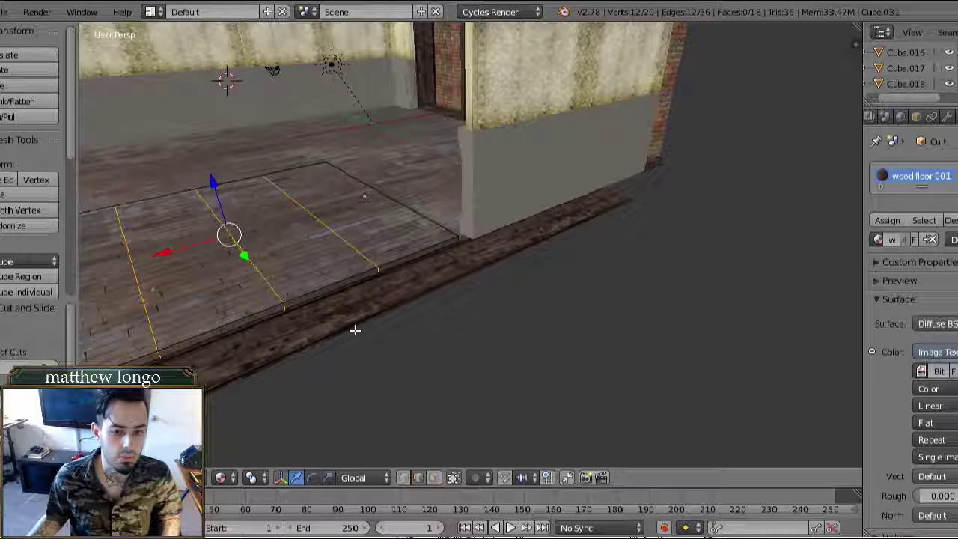
# - Switch to face selection and select the two middle side faces along the panel's outer edge
pyautogui.rightClick(327, 287)
pyautogui.hotkey('ctrl', 'Tab')
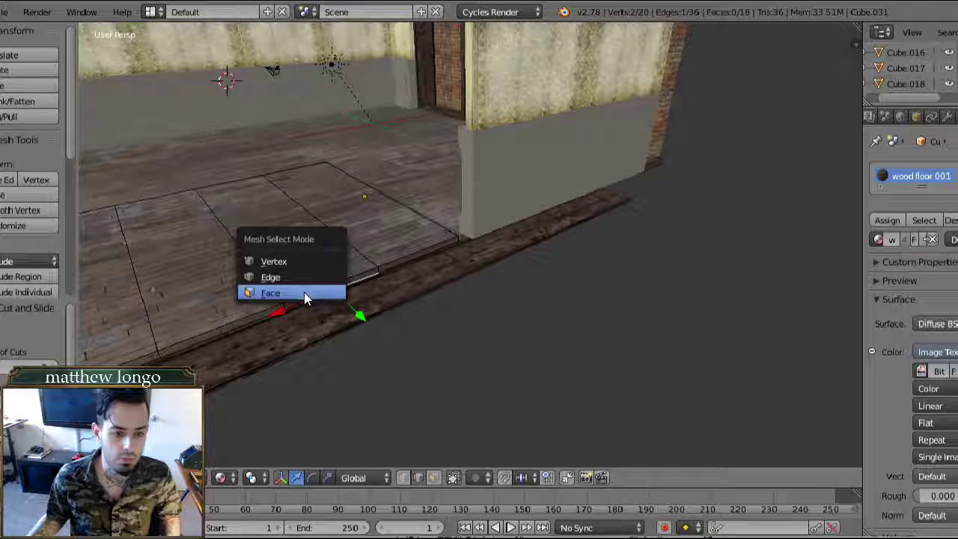
pyautogui.click(290, 279)
pyautogui.hotkey('ctrl', 'Tab')
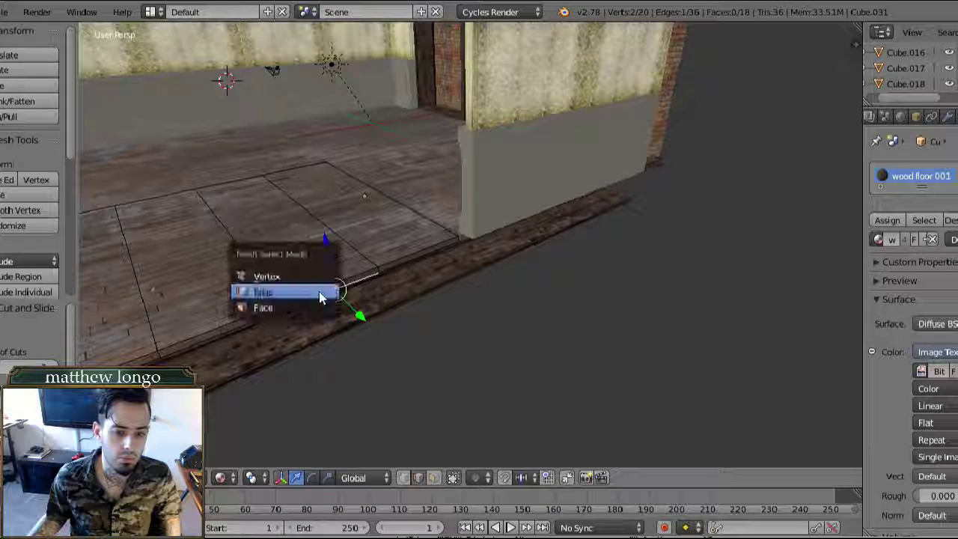
pyautogui.click(283, 307)
pyautogui.rightClick(335, 287)
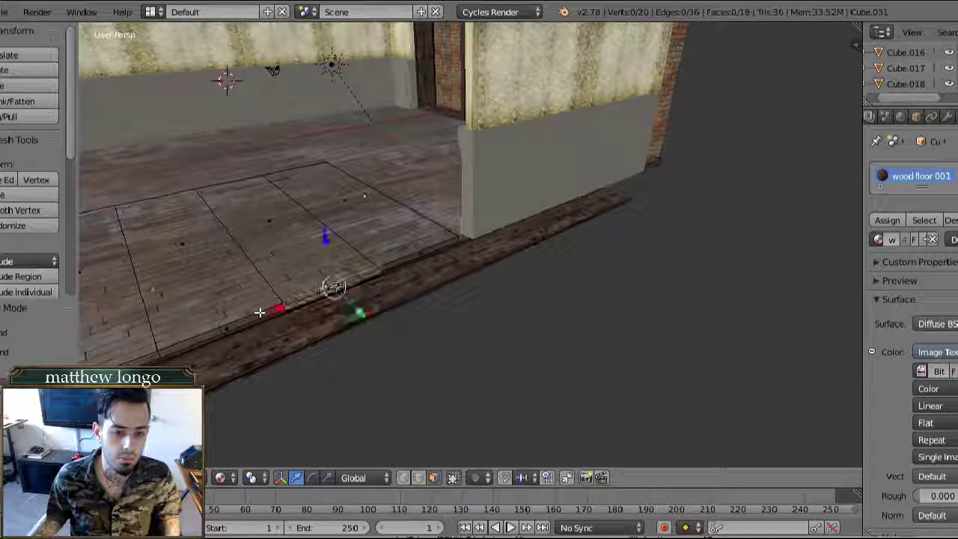
pyautogui.keyDown('shift'); pyautogui.rightClick(250, 320); pyautogui.keyUp('shift')
pyautogui.moveTo(253, 289); pyautogui.dragTo(389, 333, button='middle')
pyautogui.scroll(-2, 295, 284)
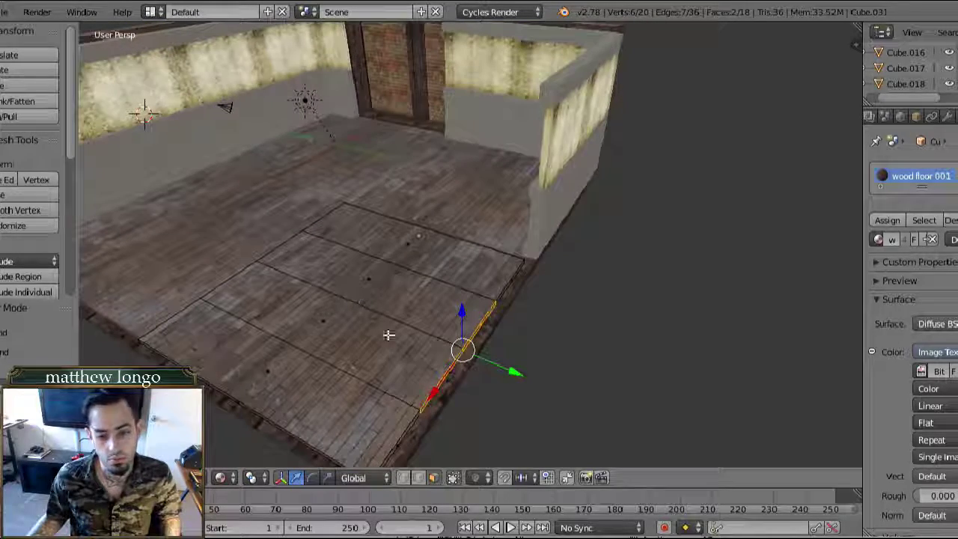
# - Try to extrude the two selected side faces inward, and undo the extrusion
pyautogui.press('e')
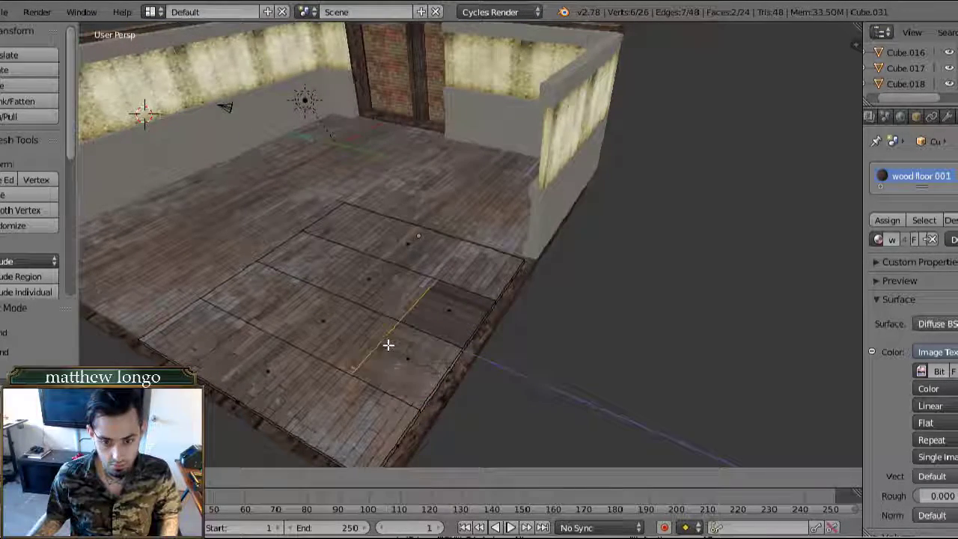
pyautogui.click(389, 345)
pyautogui.rightClick(389, 345)
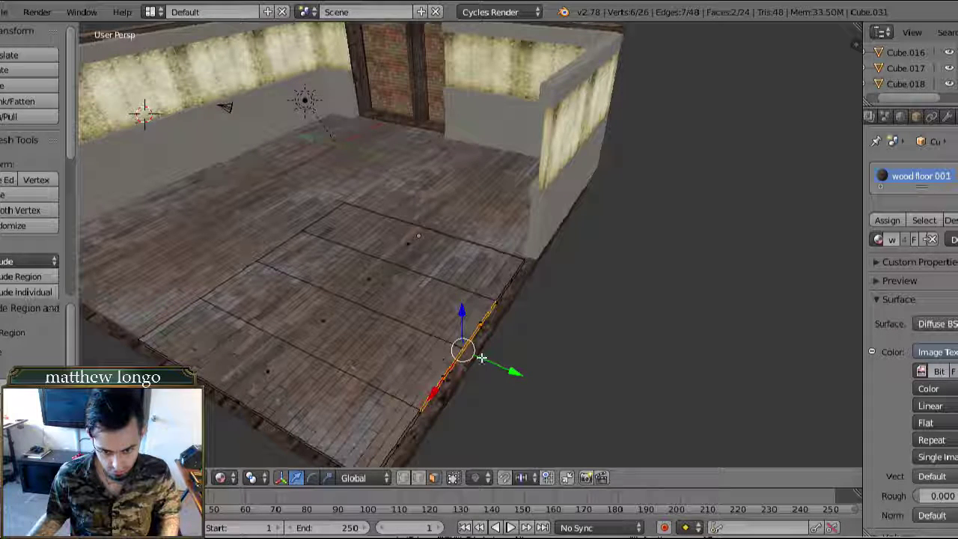
pyautogui.hotkey('ctrl', 'z')
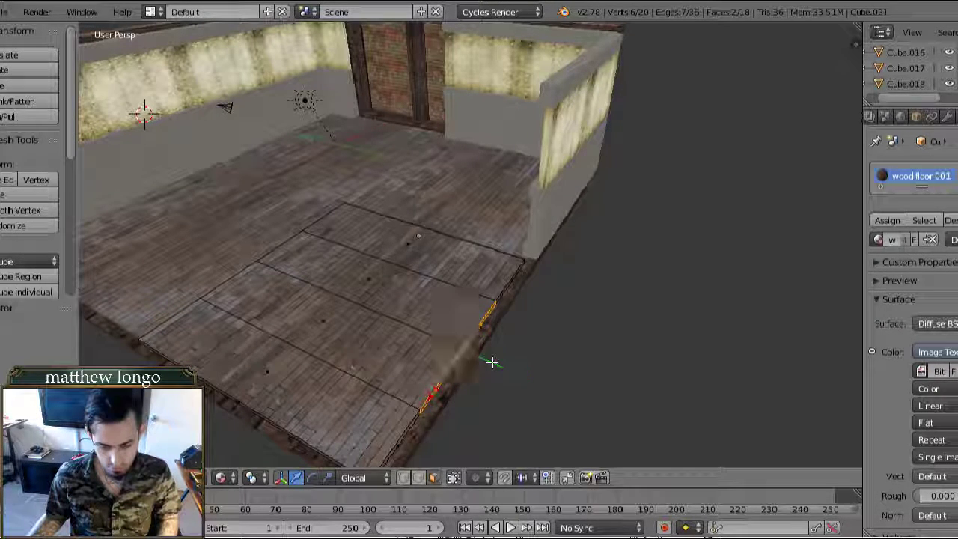
# - Extrude the two side faces in place and move them -2.220 along the Y axis into the panel
pyautogui.press('e')
pyautogui.rightClick(492, 362)
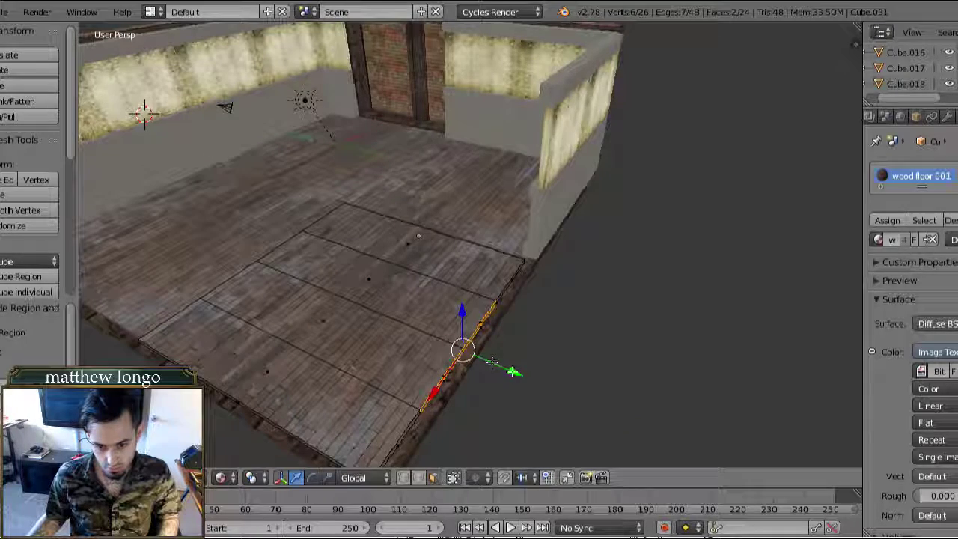
pyautogui.press('g')
pyautogui.press('y')
pyautogui.click(472, 361)
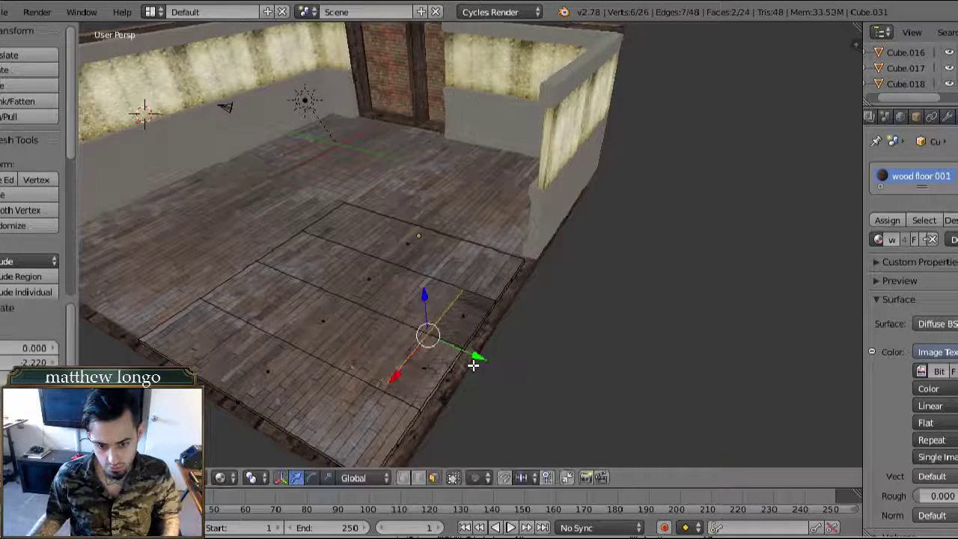
# - Select the four faces around the extruded section at the panel's outer edge and delete them
pyautogui.moveTo(466, 359); pyautogui.dragTo(319, 295, button='middle')
pyautogui.scroll(2, 342, 295)
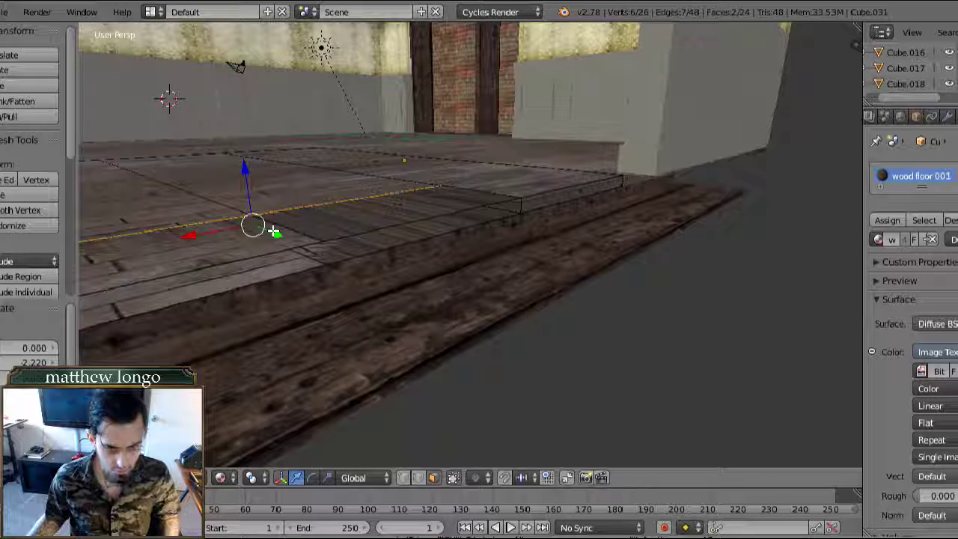
pyautogui.rightClick(391, 231)
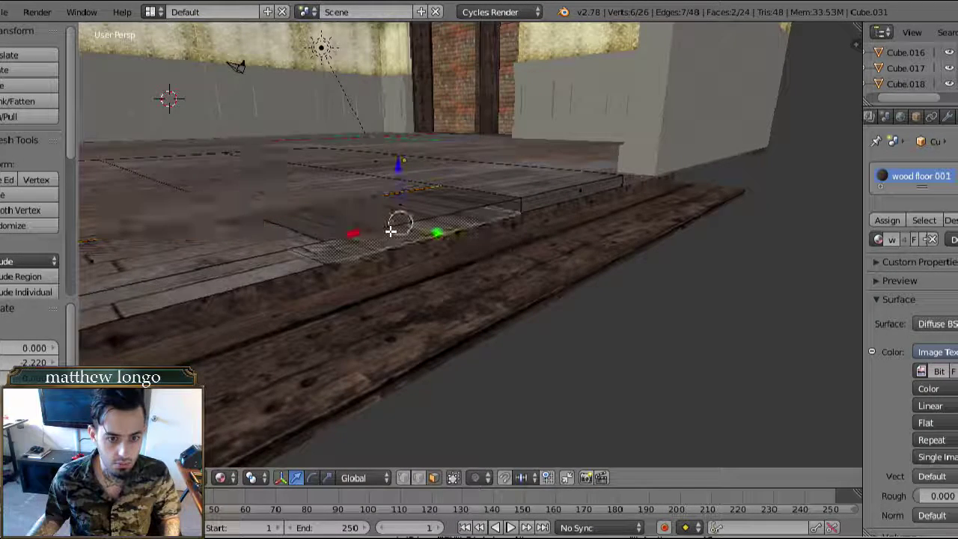
pyautogui.keyDown('shift'); pyautogui.rightClick(258, 271); pyautogui.keyUp('shift')
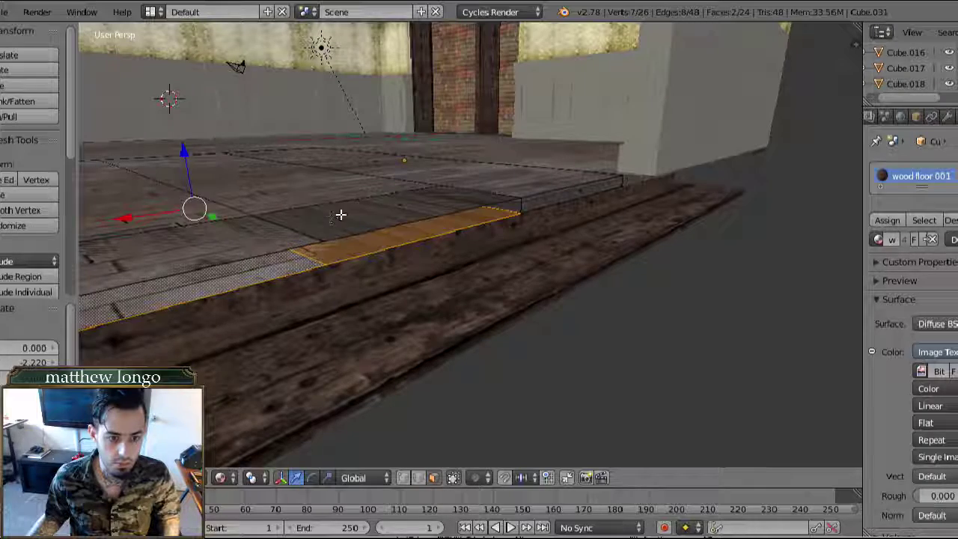
pyautogui.keyDown('shift'); pyautogui.rightClick(378, 222); pyautogui.keyUp('shift')
pyautogui.keyDown('shift'); pyautogui.rightClick(281, 238); pyautogui.keyUp('shift')
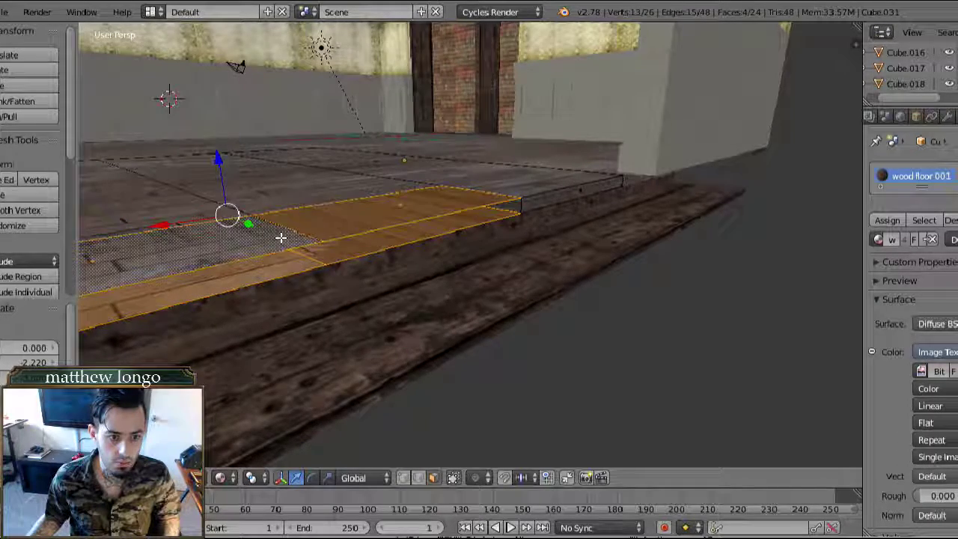
pyautogui.moveTo(281, 238)
pyautogui.mouseDown(button='middle')
pyautogui.moveTo(277, 217)
pyautogui.moveTo(283, 226)
pyautogui.moveTo(244, 194)
pyautogui.moveTo(250, 217)
pyautogui.moveTo(345, 279)
pyautogui.moveTo(331, 224)
pyautogui.mouseUp(button='middle')
pyautogui.keyDown('shift'); pyautogui.rightClick(344, 278); pyautogui.keyUp('shift')
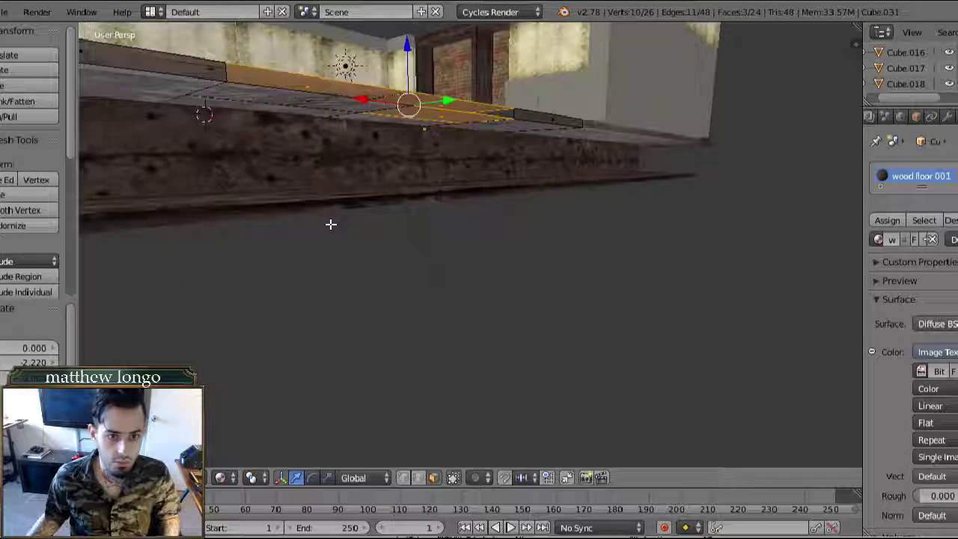
pyautogui.keyDown('shift'); pyautogui.rightClick(323, 99); pyautogui.keyUp('shift')
pyautogui.keyDown('shift'); pyautogui.rightClick(316, 103); pyautogui.keyUp('shift')
pyautogui.moveTo(316, 104); pyautogui.dragTo(326, 138, button='middle')
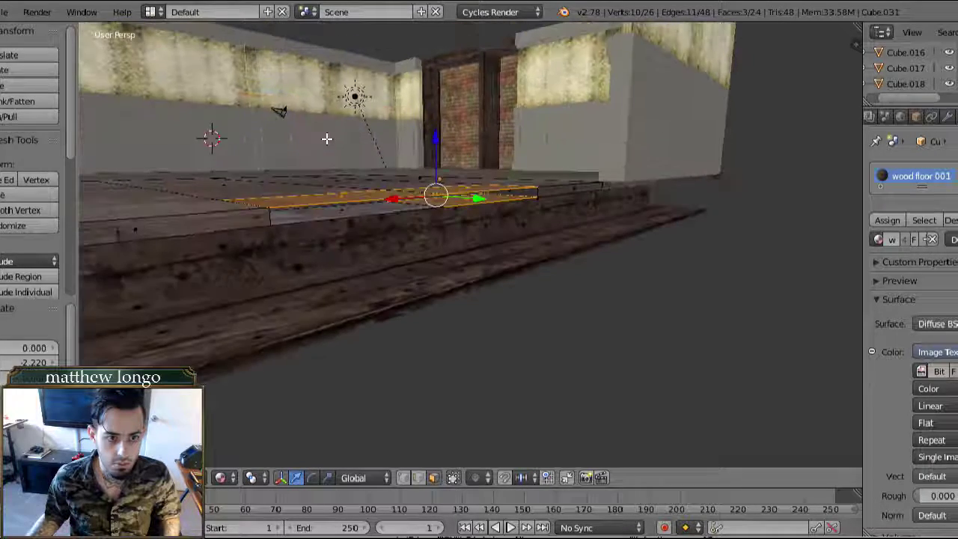
pyautogui.keyDown('shift'); pyautogui.rightClick(348, 214); pyautogui.keyUp('shift')
pyautogui.moveTo(349, 214); pyautogui.dragTo(351, 229, button='middle')
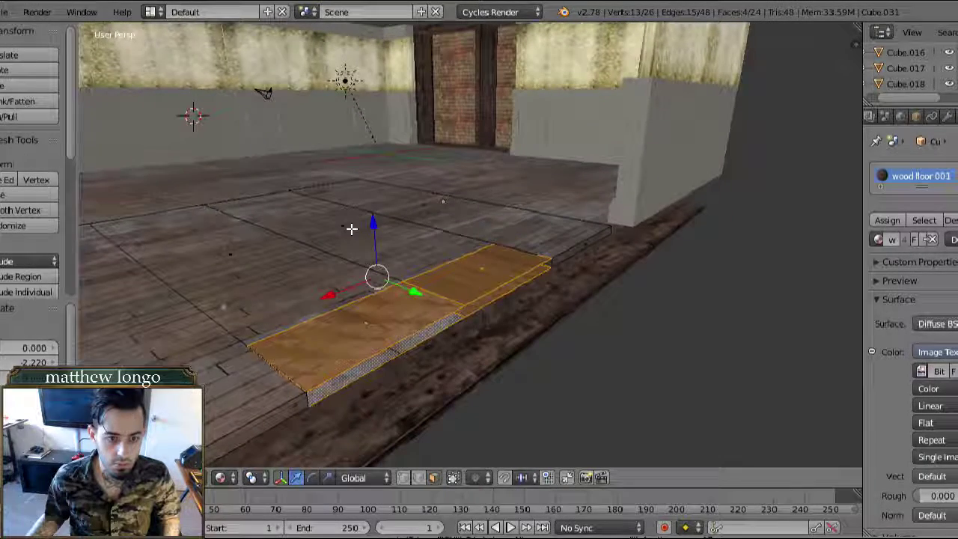
pyautogui.press('x')
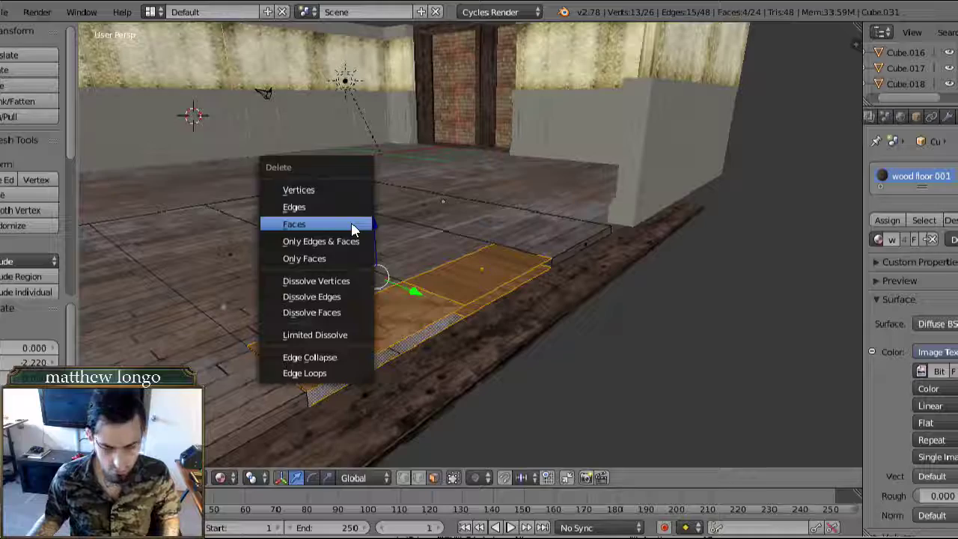
pyautogui.click(309, 224)
# - Switch to edge selection and try deleting the four long edges along the section's outer side
pyautogui.rightClick(382, 317)
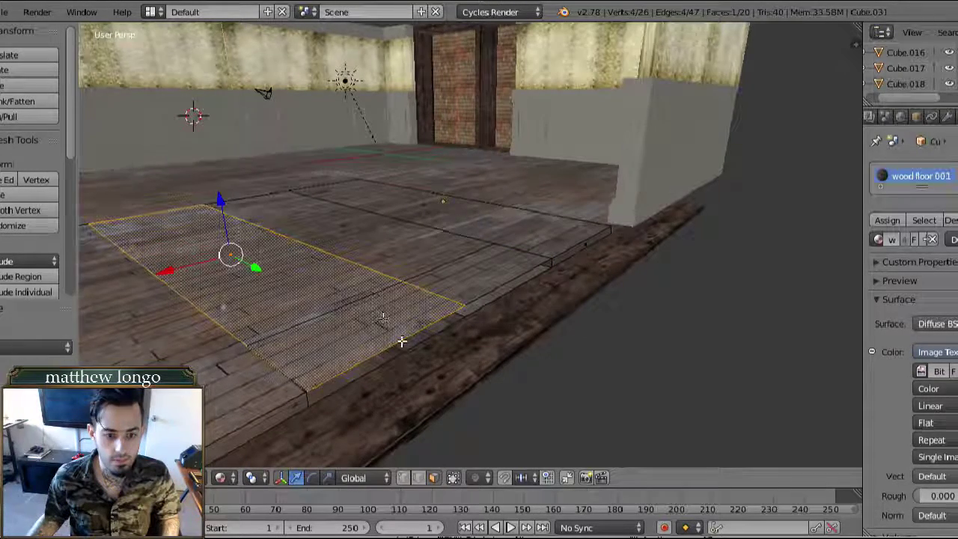
pyautogui.rightClick(398, 337)
pyautogui.hotkey('ctrl', 'Tab')
pyautogui.click(382, 328)
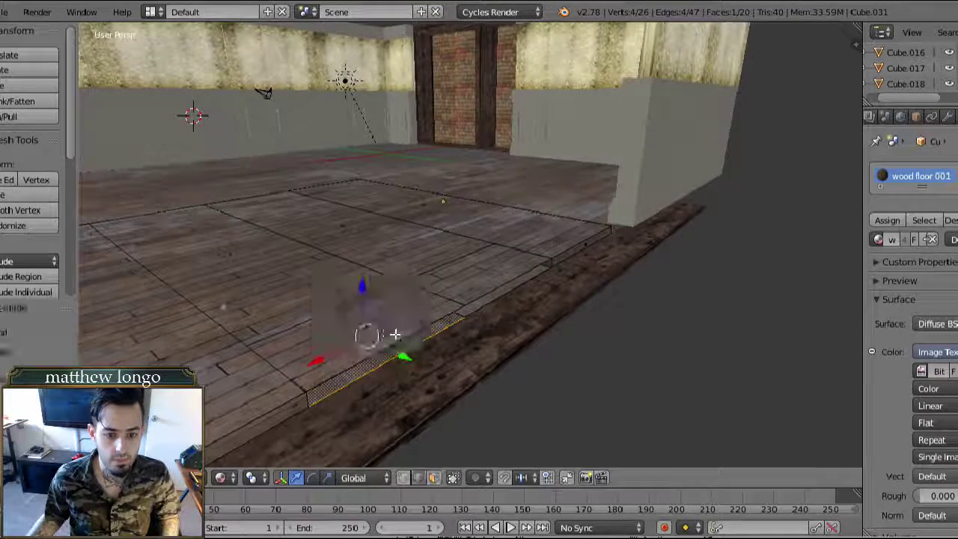
pyautogui.rightClick(395, 335)
pyautogui.keyDown('shift'); pyautogui.rightClick(412, 349); pyautogui.keyUp('shift')
pyautogui.keyDown('shift'); pyautogui.rightClick(483, 304); pyautogui.keyUp('shift')
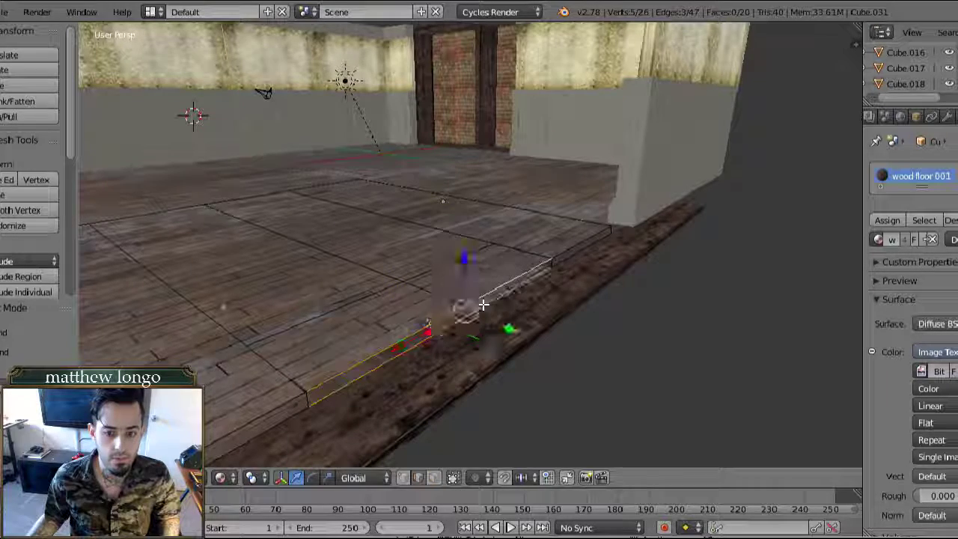
pyautogui.keyDown('shift'); pyautogui.rightClick(483, 304); pyautogui.keyUp('shift')
pyautogui.press('x')
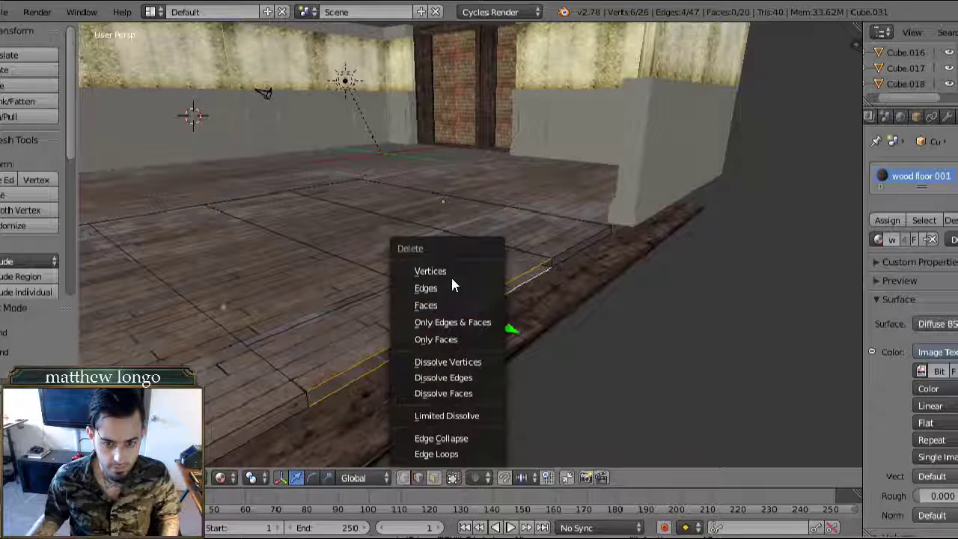
pyautogui.click(426, 288)
# - Try to fill a face between the two loose middle edges crossing the floor gap
pyautogui.moveTo(396, 304); pyautogui.dragTo(388, 299, button='middle')
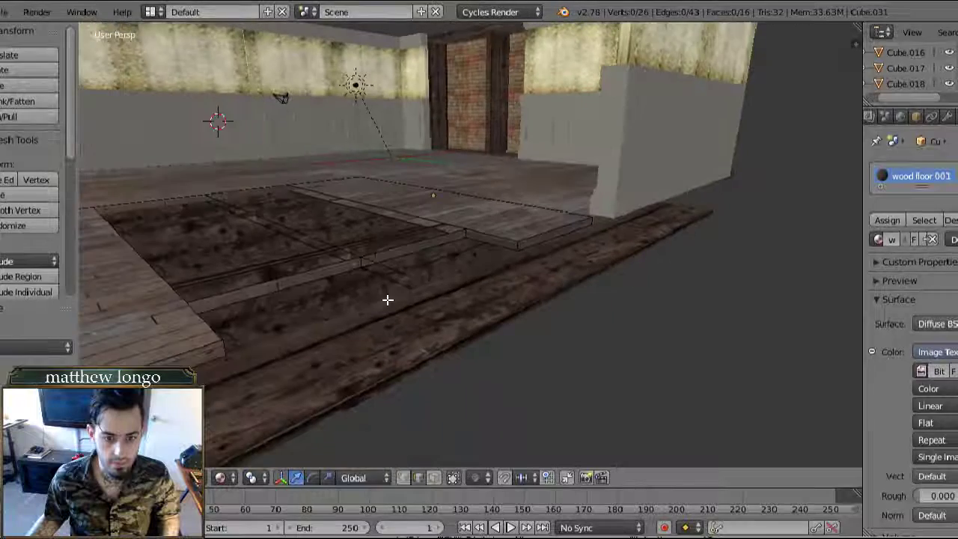
pyautogui.rightClick(401, 272)
pyautogui.keyDown('shift'); pyautogui.rightClick(400, 280); pyautogui.keyUp('shift')
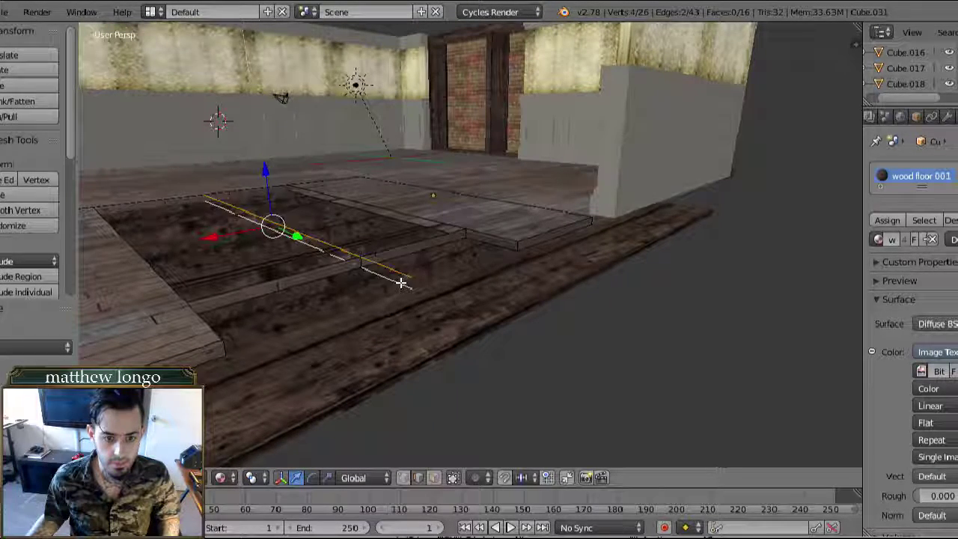
pyautogui.press('f')
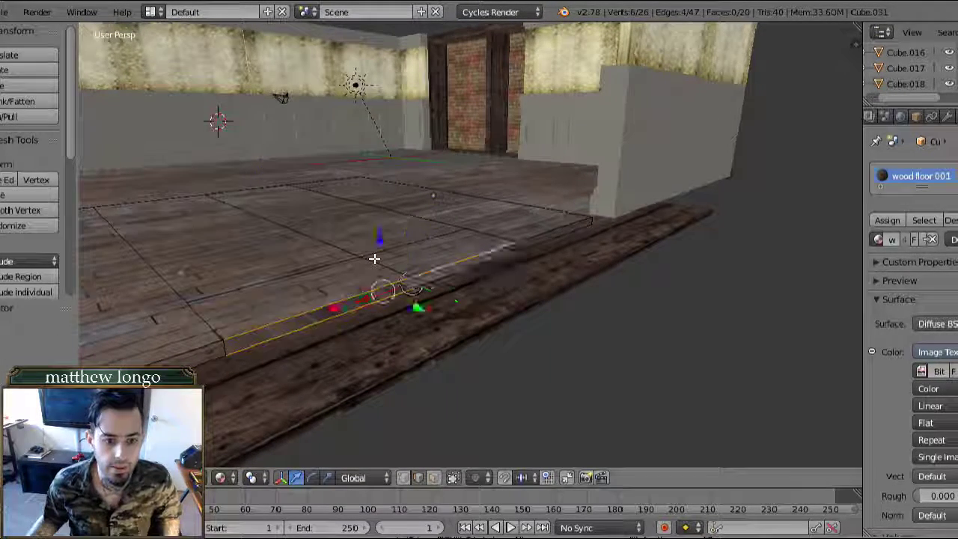
# - Undo the face fill and the deletion of the outer edges to restore the floor panel's strips
pyautogui.hotkey('ctrl', 'z')
pyautogui.hotkey('ctrl', 'z')
pyautogui.hotkey('ctrl', 'z')
pyautogui.hotkey('ctrl', 'z')
pyautogui.hotkey('ctrl', 'z')
pyautogui.hotkey('ctrl', 'z')
pyautogui.hotkey('ctrl', 'z')
pyautogui.hotkey('ctrl', 'z')
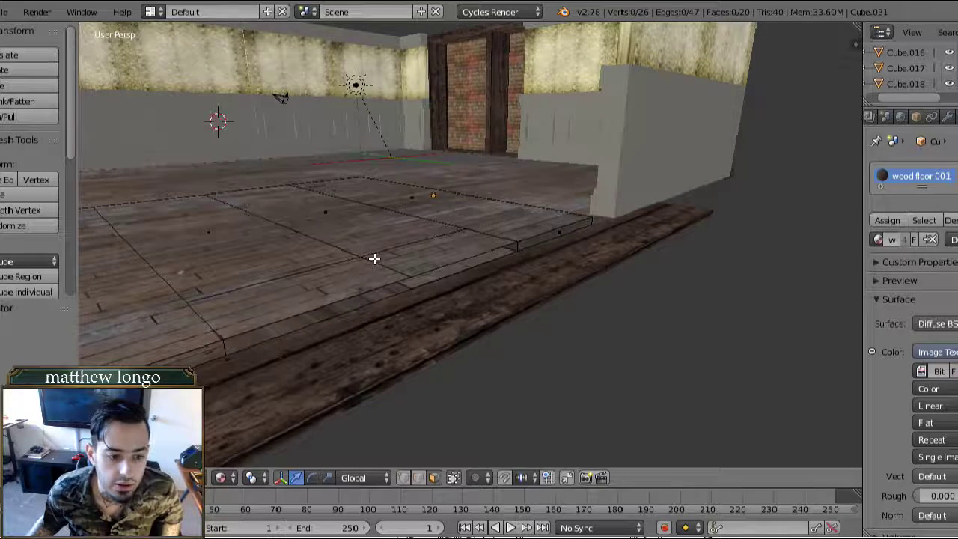
# - Undo the remaining edits to the extruded outer section, back to the floor panel's flat outer edge
pyautogui.hotkey('ctrl', 'z')
pyautogui.hotkey('ctrl', 'z')
pyautogui.hotkey('ctrl', 'z')
pyautogui.hotkey('ctrl', 'z')
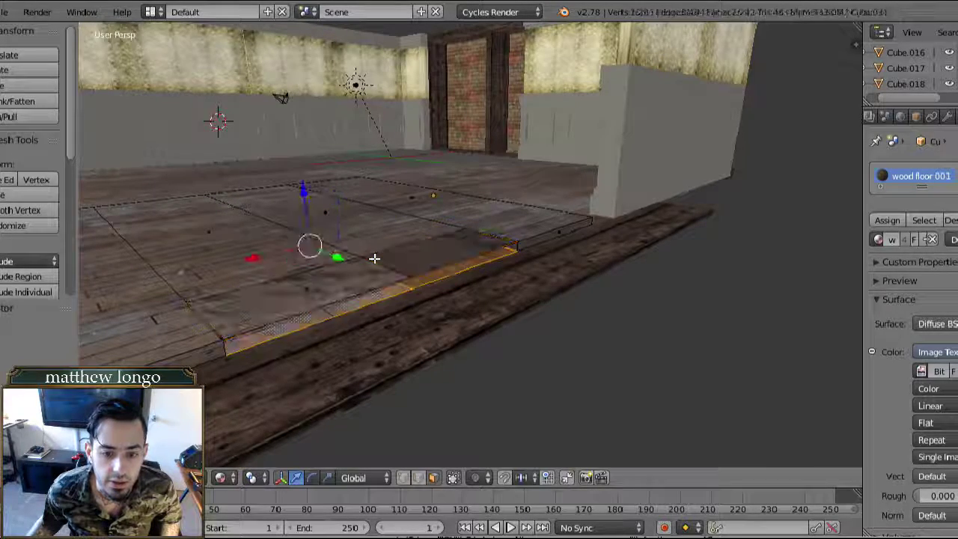
pyautogui.hotkey('ctrl', 'z')
pyautogui.hotkey('ctrl', 'z')
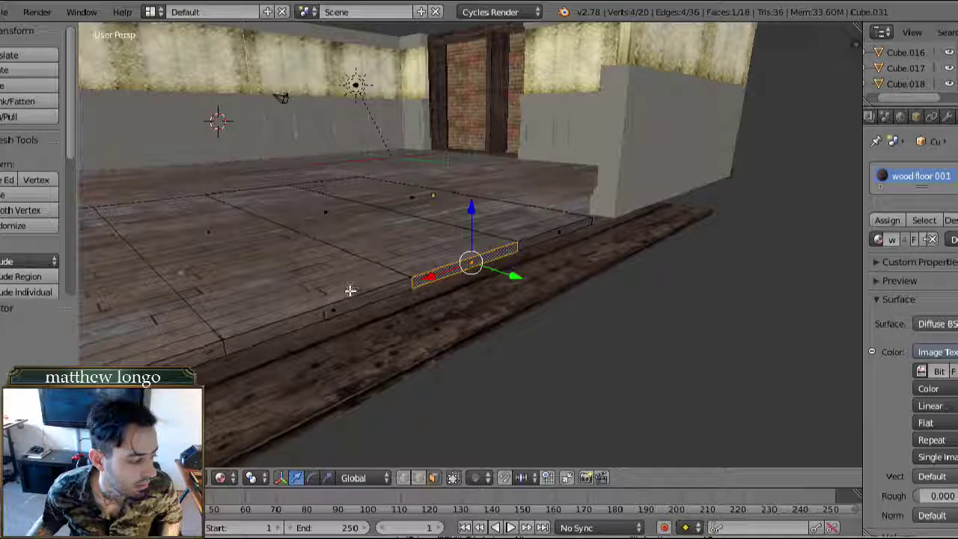
# - Try moving the single selected outer side face inward along Y to indent the panel's edge
pyautogui.scroll(2, 348, 300)
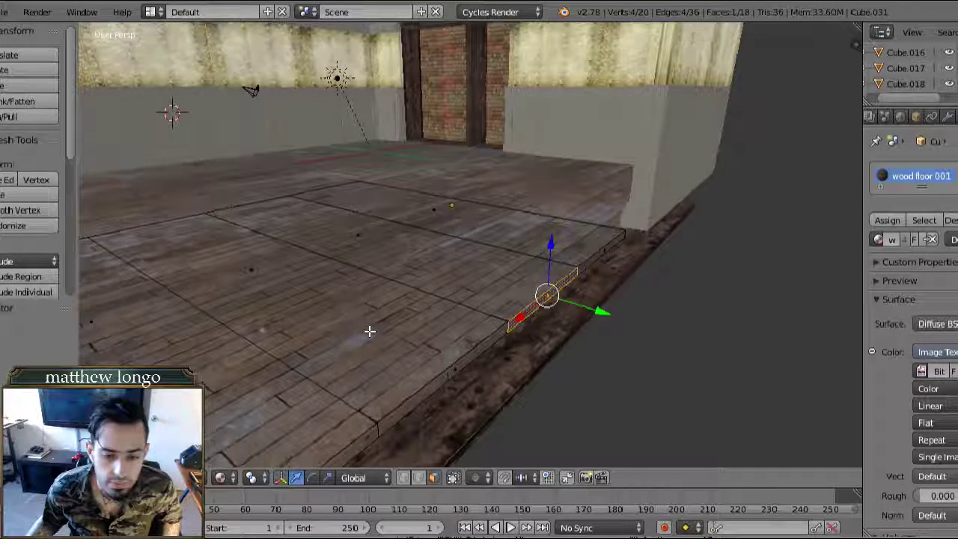
pyautogui.moveTo(370, 330); pyautogui.dragTo(441, 333, button='middle')
pyautogui.press('g')
pyautogui.press('y')
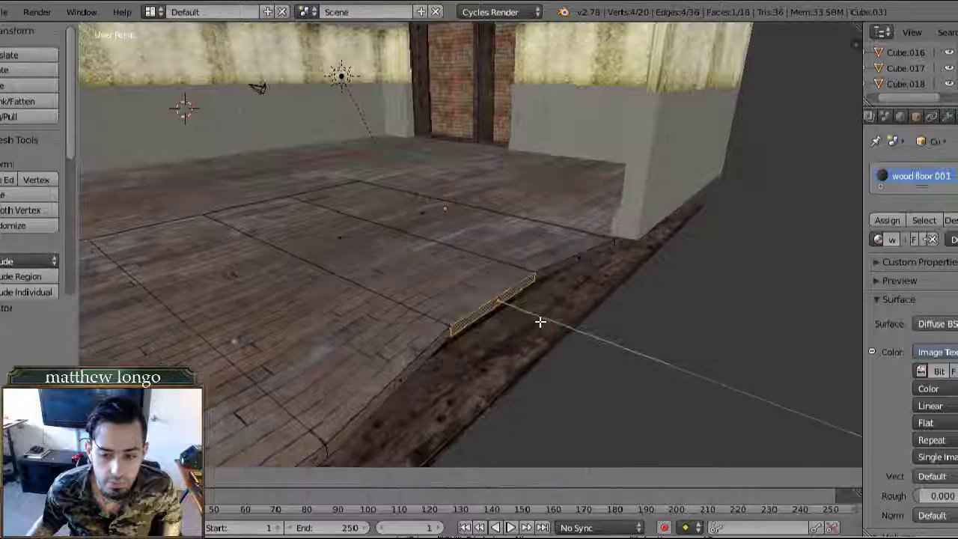
pyautogui.click(538, 320)
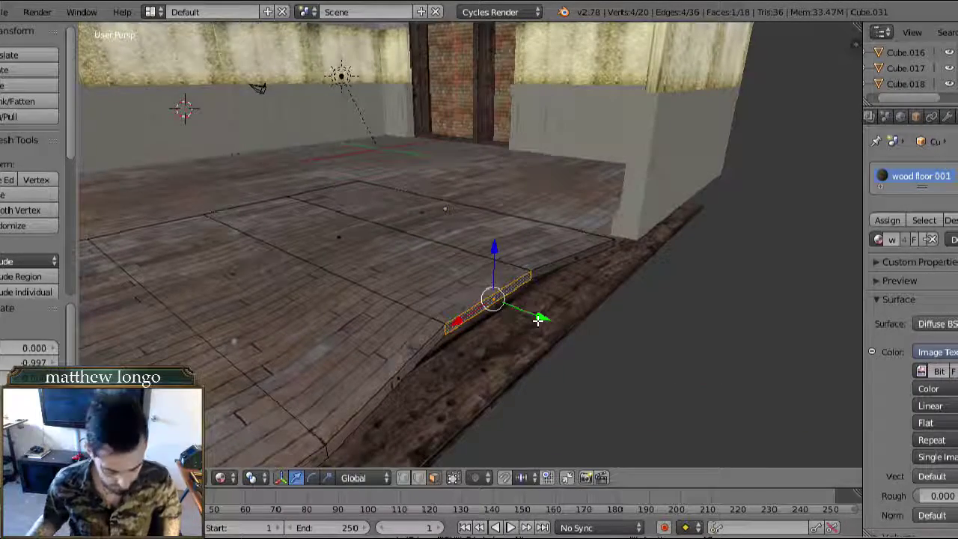
pyautogui.hotkey('ctrl', 'z')
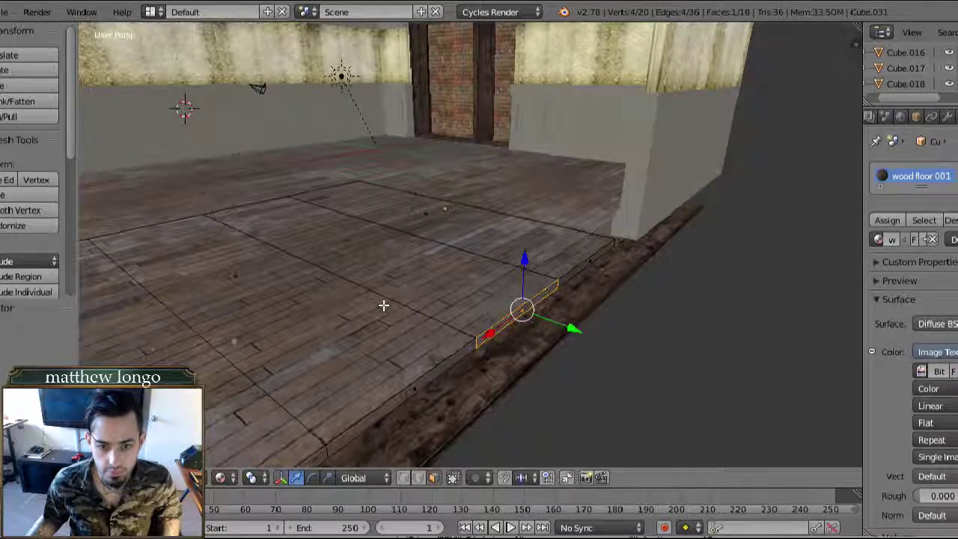
# - Select all four faces along the panel's outer side and move them inward along Y to about half the panel's depth
pyautogui.moveTo(383, 305)
pyautogui.mouseDown(button='middle')
pyautogui.moveTo(413, 322)
pyautogui.moveTo(382, 319)
pyautogui.mouseUp(button='middle')
pyautogui.scroll(-3, 382, 319)
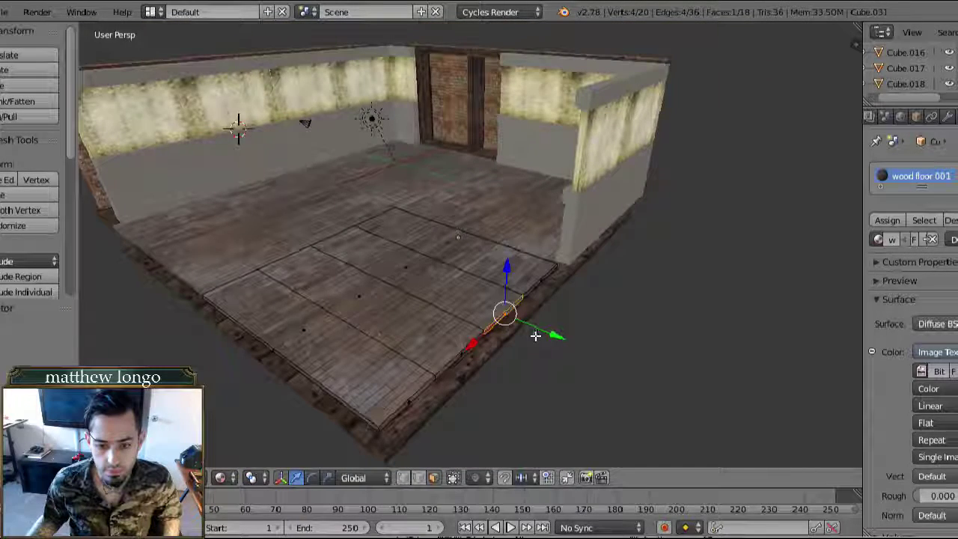
pyautogui.keyDown('shift'); pyautogui.click(533, 288); pyautogui.keyUp('shift')
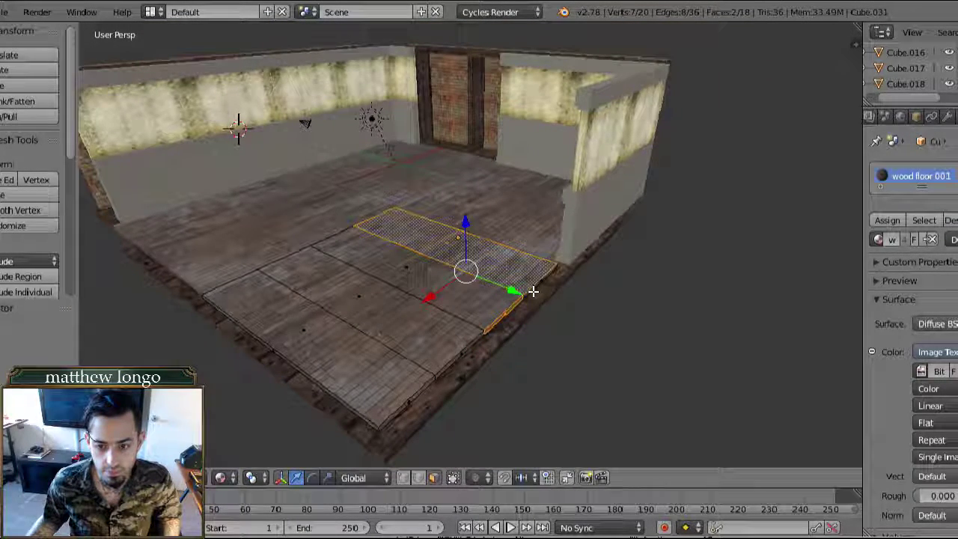
pyautogui.keyDown('shift'); pyautogui.rightClick(531, 290); pyautogui.keyUp('shift')
pyautogui.keyDown('shift'); pyautogui.rightClick(519, 263); pyautogui.keyUp('shift')
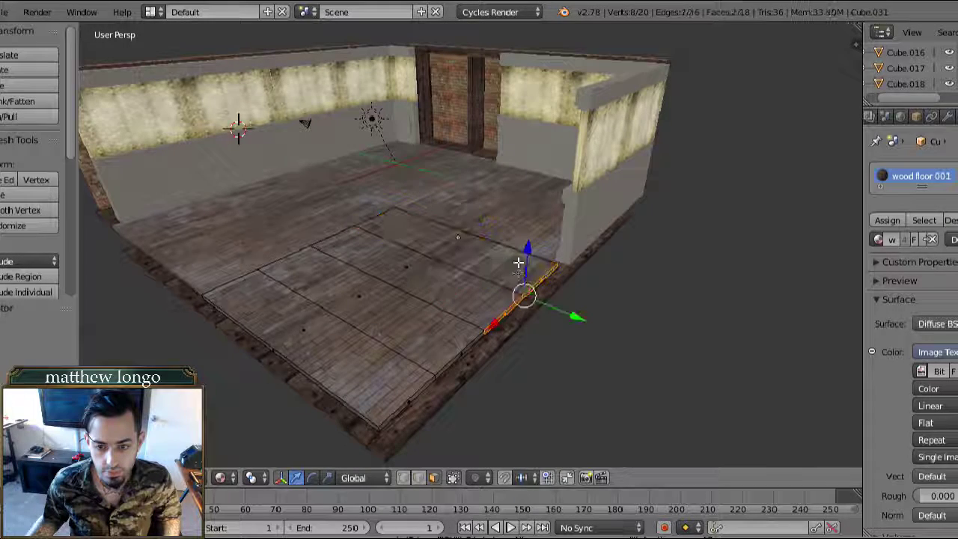
pyautogui.keyDown('shift'); pyautogui.rightClick(476, 341); pyautogui.keyUp('shift')
pyautogui.keyDown('shift'); pyautogui.rightClick(423, 388); pyautogui.keyUp('shift')
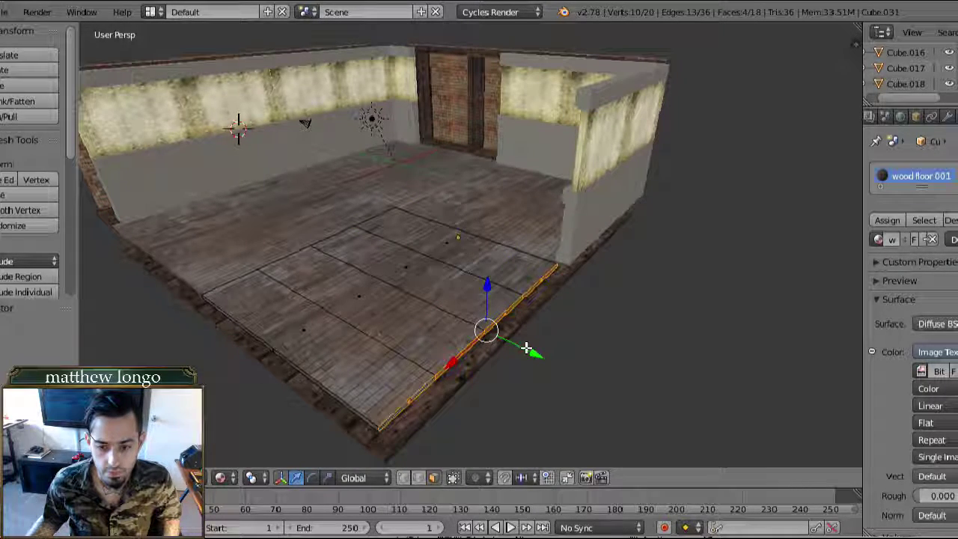
pyautogui.moveTo(527, 349); pyautogui.dragTo(406, 288)
pyautogui.click(410, 310)
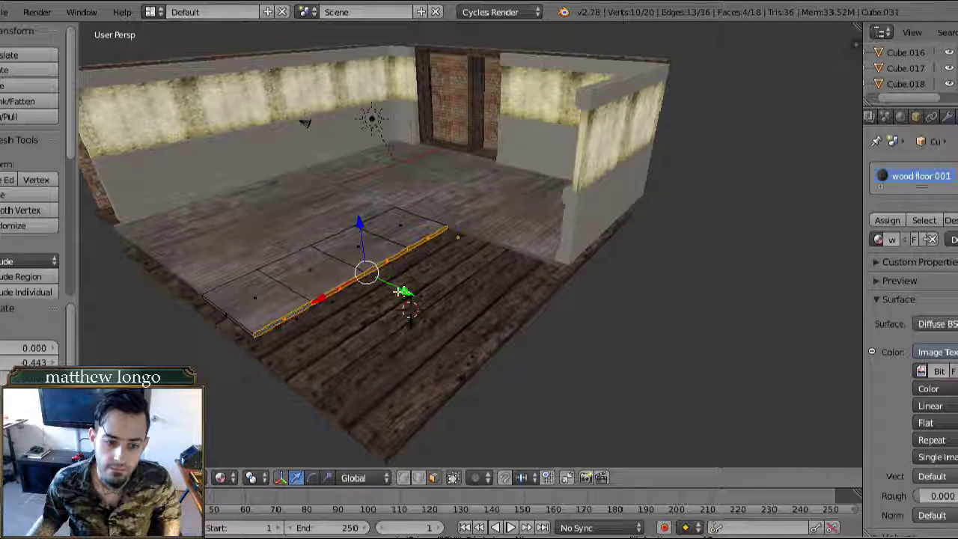
# - Extrude the two end faces of the shortened panel outward along Y to the floor's outer edge, leaving a gap between them
pyautogui.moveTo(402, 292); pyautogui.dragTo(464, 261, button='middle')
pyautogui.rightClick(425, 233)
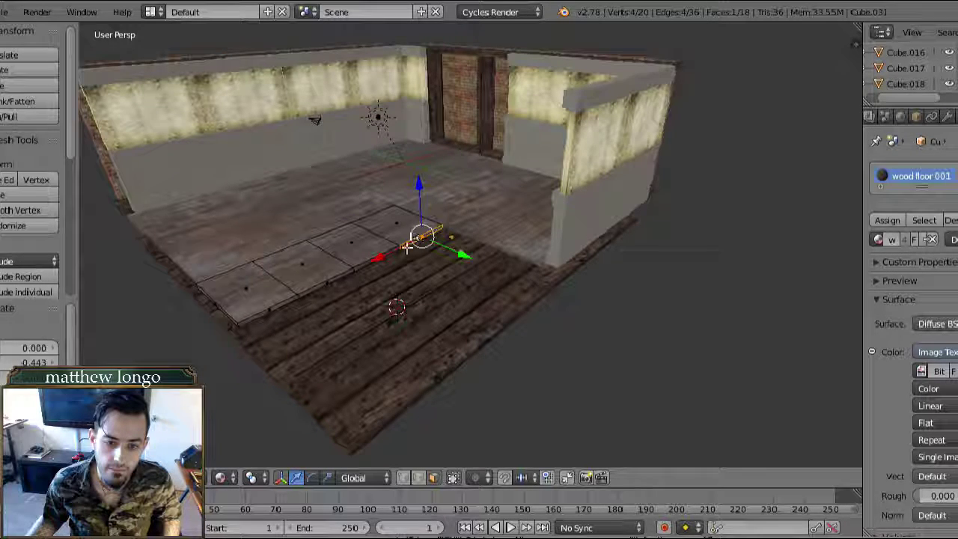
pyautogui.keyDown('shift'); pyautogui.rightClick(277, 307); pyautogui.keyUp('shift')
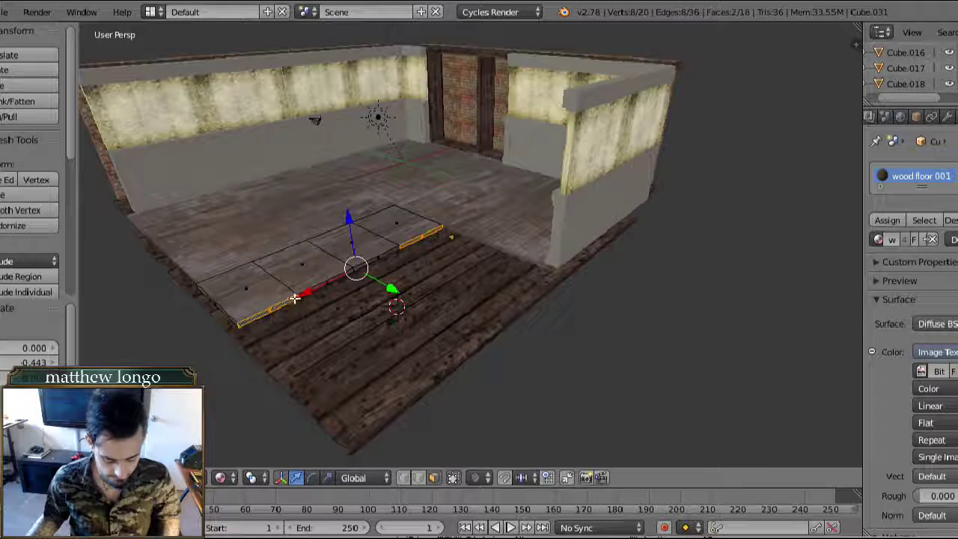
pyautogui.press('e')
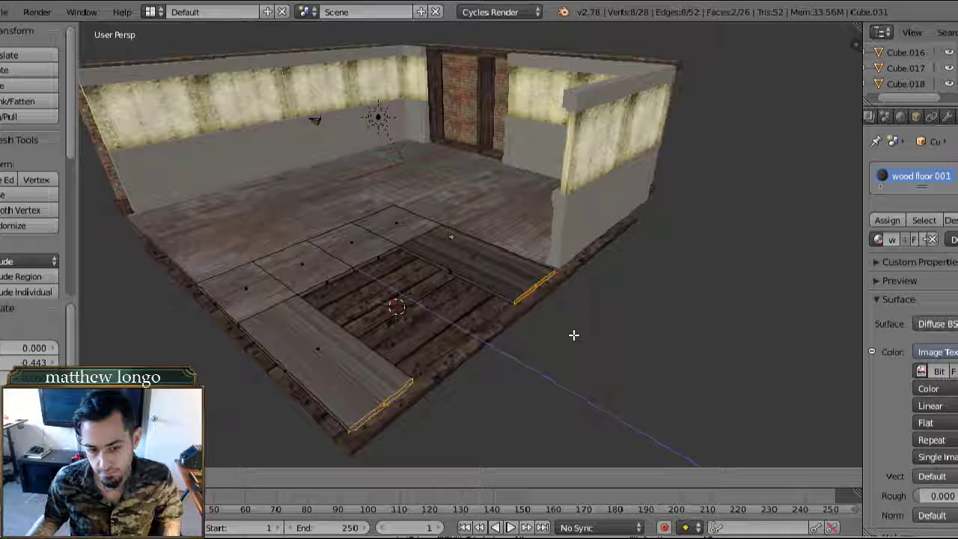
pyautogui.click(562, 330)
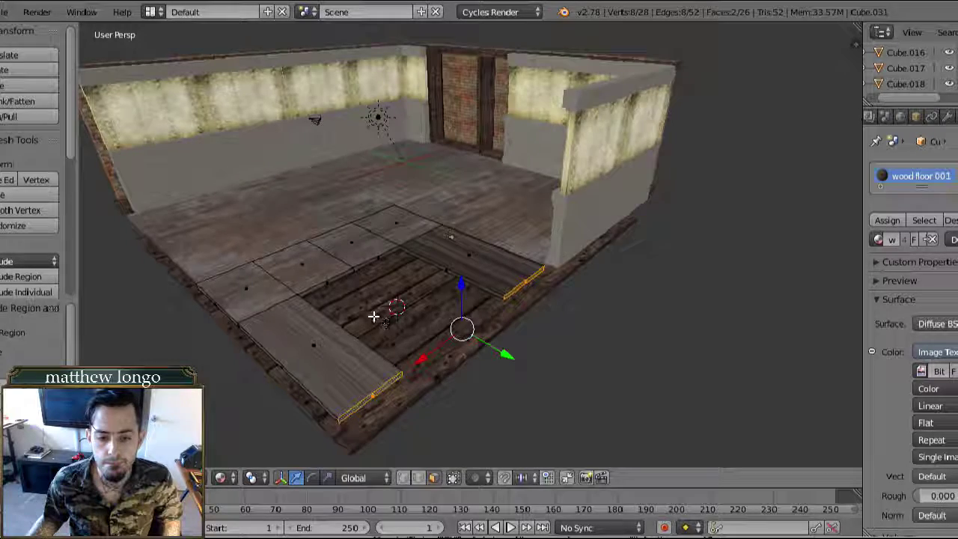
# - Try extruding the middle side face next to the half-wall strip into the gap and shortening the new block along Y
pyautogui.moveTo(381, 317); pyautogui.dragTo(393, 322, button='middle')
pyautogui.scroll(6, 392, 322)
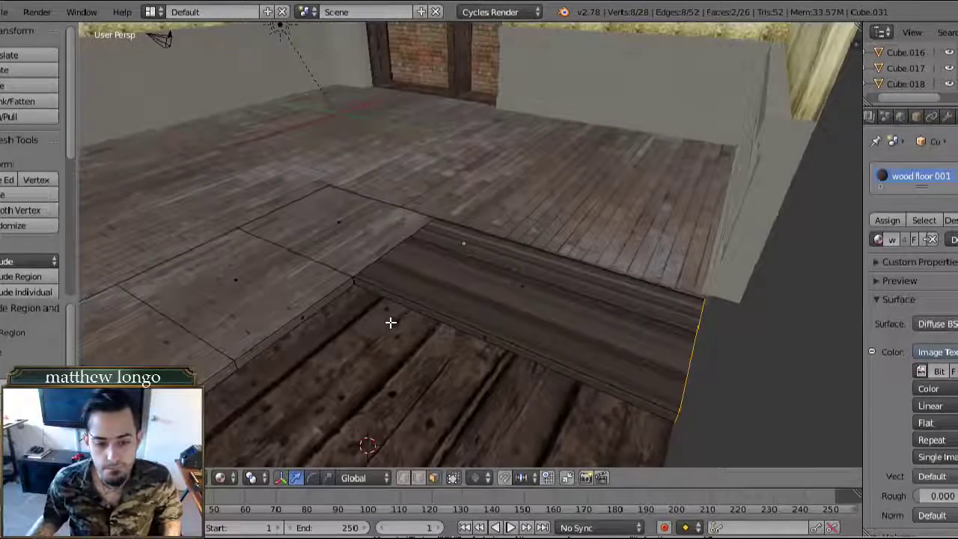
pyautogui.scroll(-5, 390, 321)
pyautogui.moveTo(390, 321); pyautogui.dragTo(372, 313, button='middle')
pyautogui.rightClick(315, 258)
pyautogui.moveTo(316, 257); pyautogui.dragTo(365, 297, button='middle')
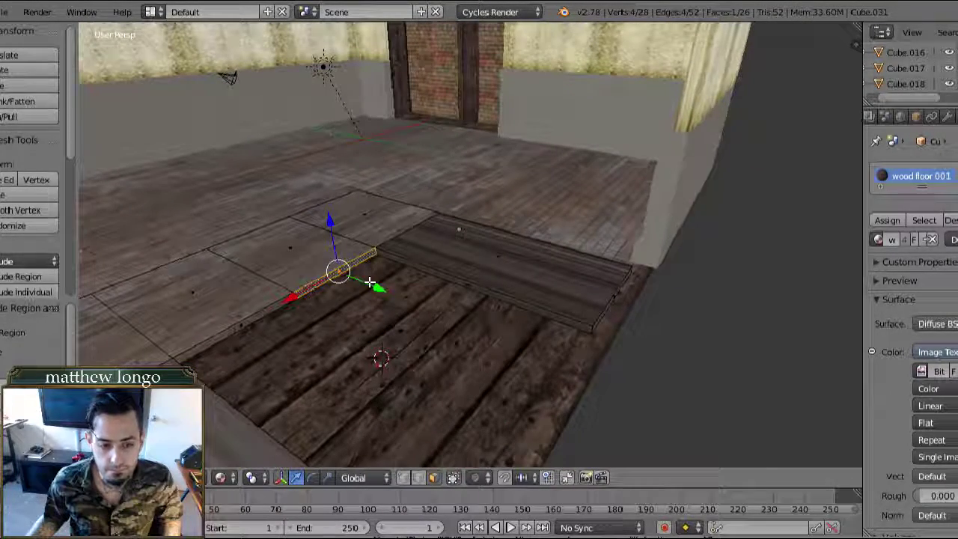
pyautogui.press('e')
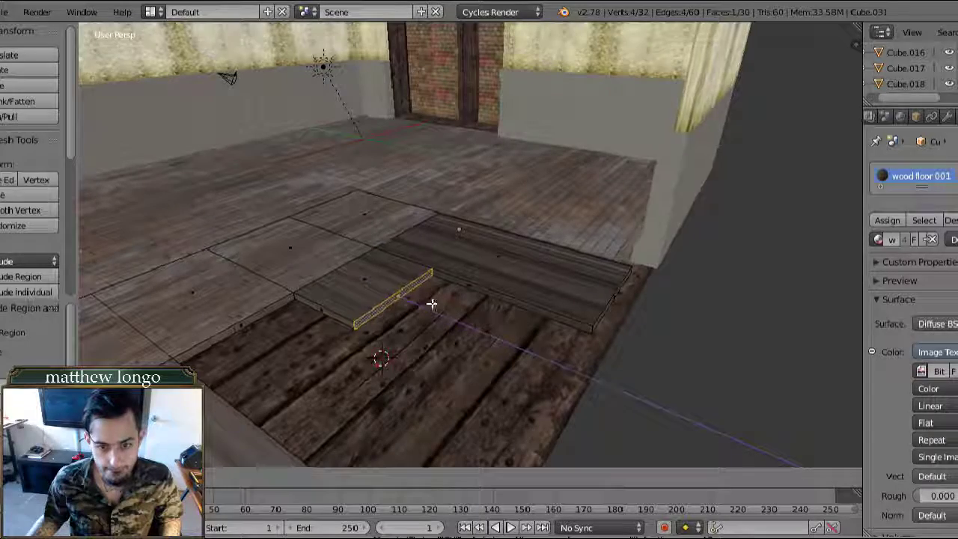
pyautogui.click(432, 303)
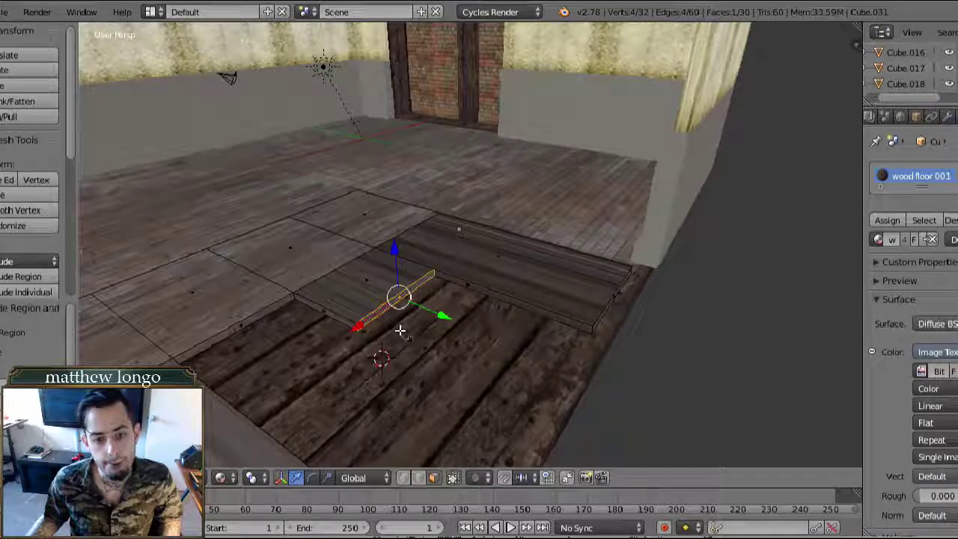
pyautogui.moveTo(401, 330); pyautogui.dragTo(417, 345, button='middle')
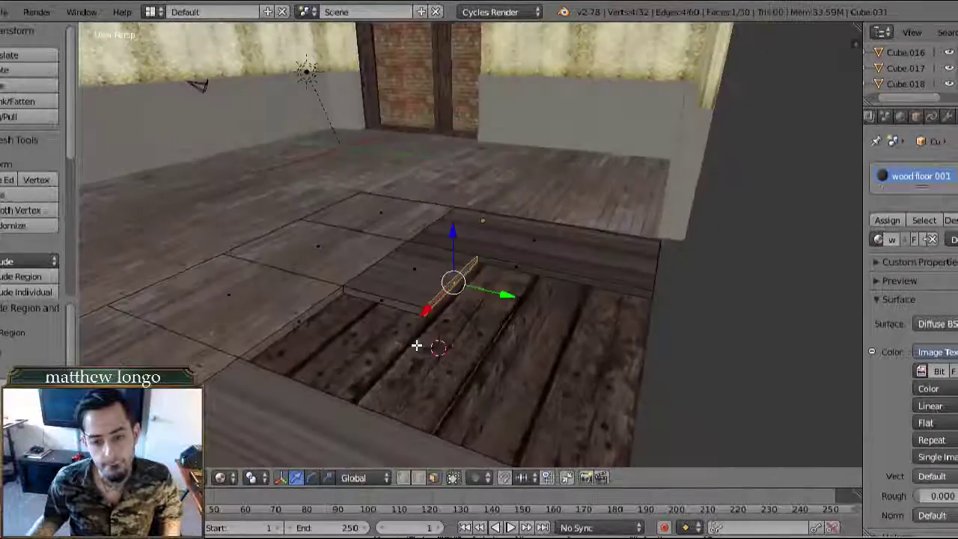
pyautogui.moveTo(513, 291); pyautogui.dragTo(485, 294)
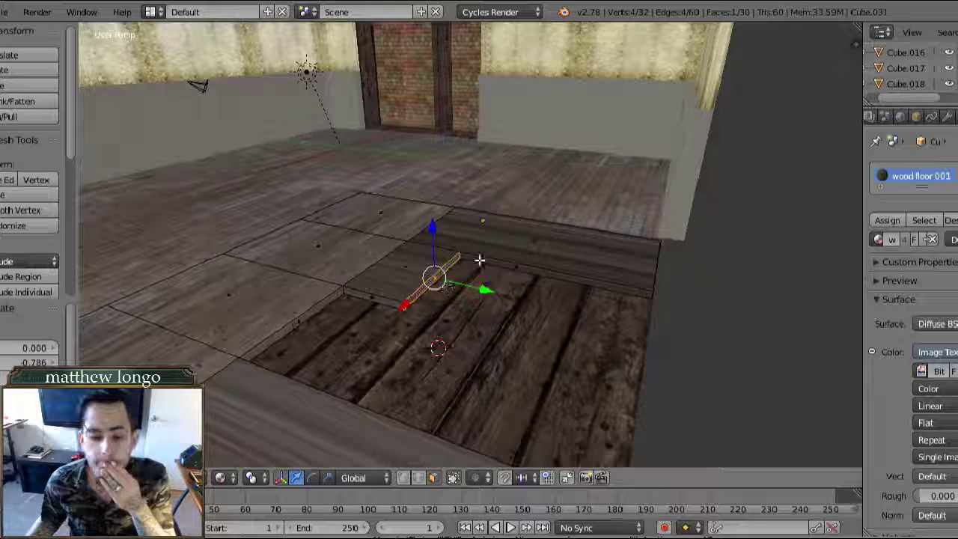
pyautogui.moveTo(485, 288); pyautogui.dragTo(454, 285)
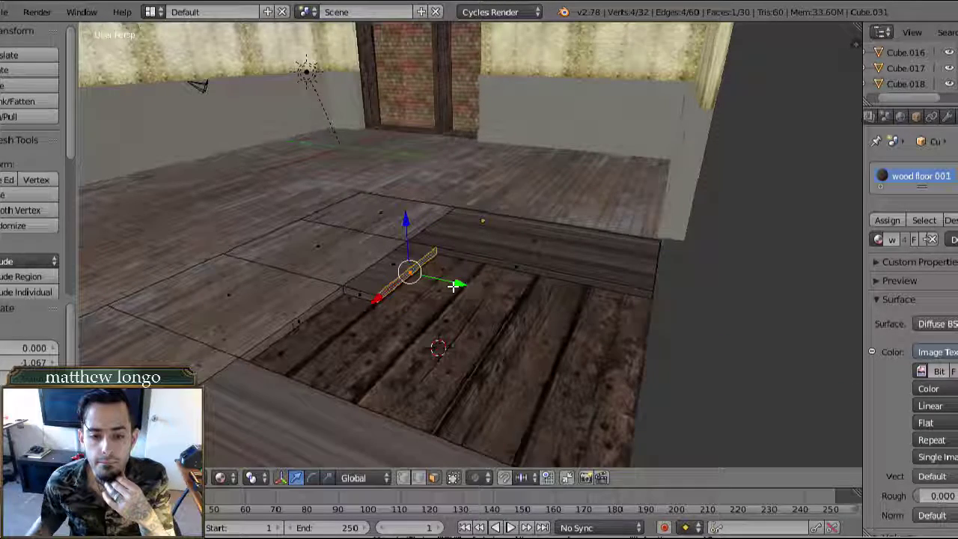
# - Undo the shortening and the extrusion of the middle side face
pyautogui.hotkey('ctrl', 'z')
pyautogui.hotkey('ctrl', 'z')
pyautogui.hotkey('ctrl', 'z')
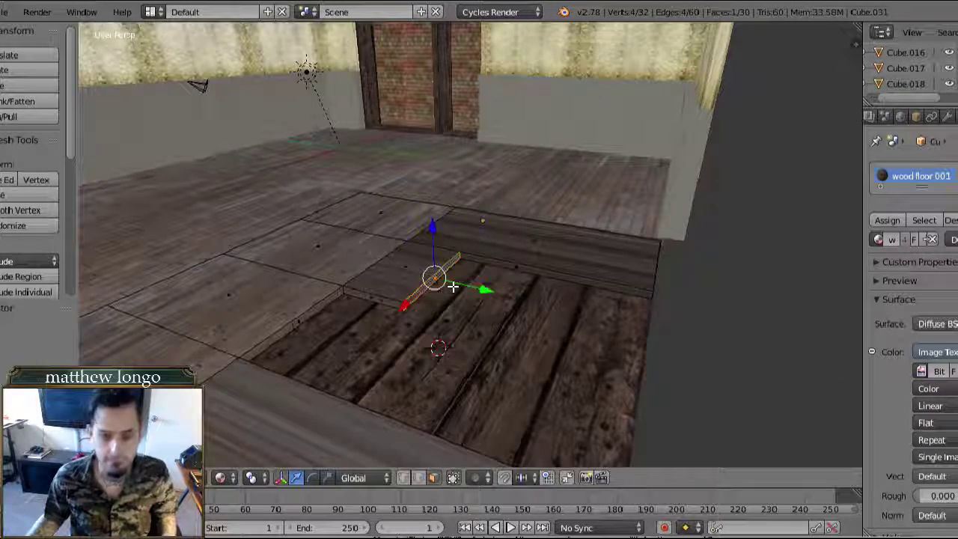
# - Select the two middle side faces at the back of the gap and move them -0.811 along Y
pyautogui.rightClick(369, 275)
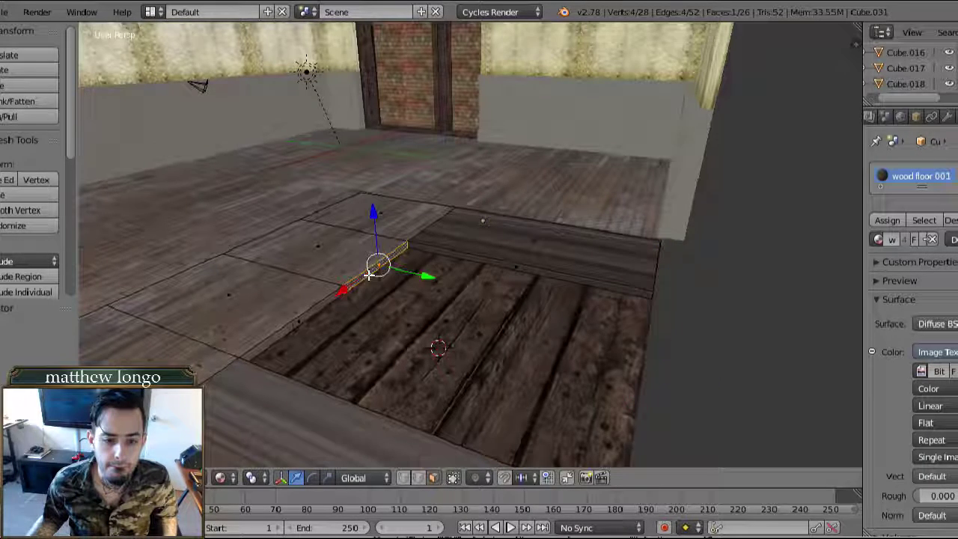
pyautogui.keyDown('shift'); pyautogui.rightClick(298, 320); pyautogui.keyUp('shift')
pyautogui.moveTo(382, 301); pyautogui.dragTo(362, 298)
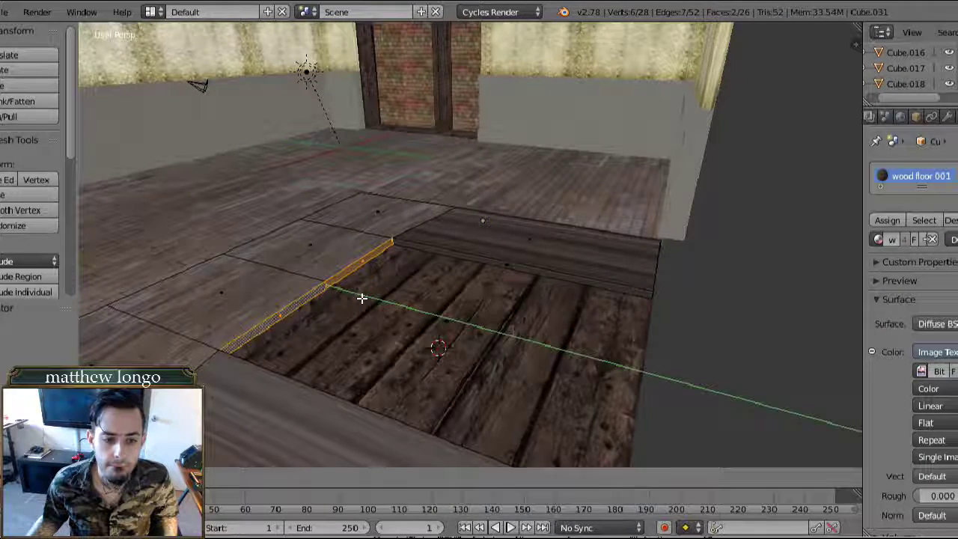
pyautogui.click(361, 298)
# - Move the gap-facing side of the half-wall strip -0.666 along X and add one loop cut across that strip
pyautogui.rightClick(502, 260)
pyautogui.rightClick(505, 266)
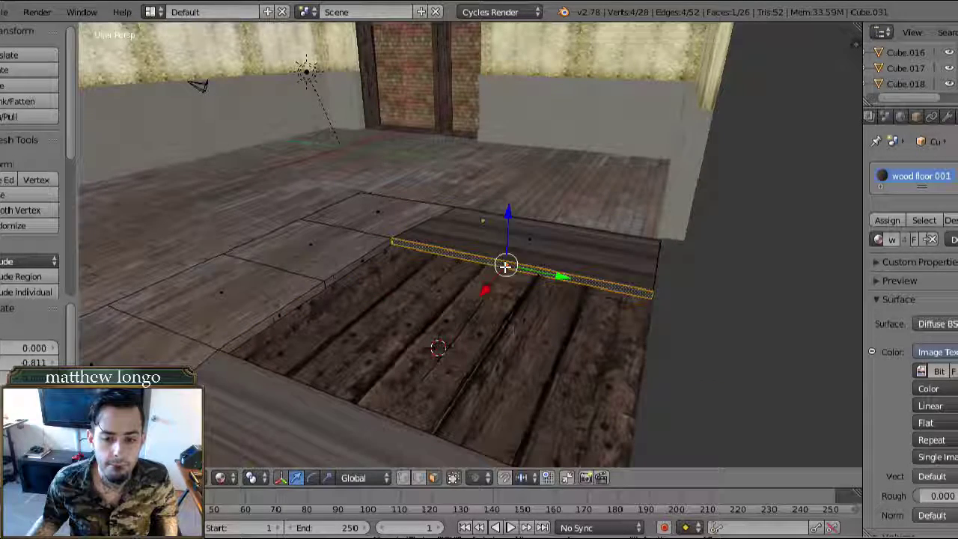
pyautogui.moveTo(491, 284); pyautogui.dragTo(502, 260)
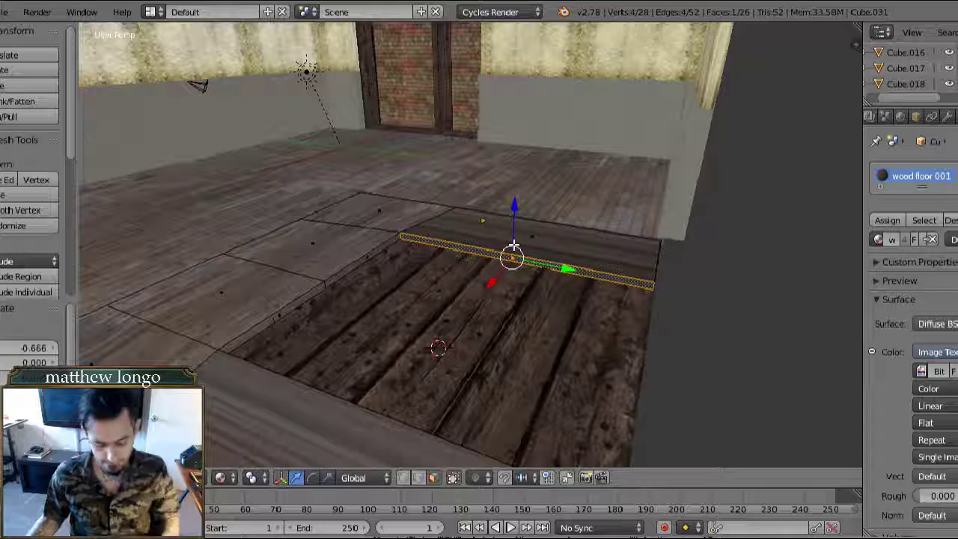
pyautogui.hotkey('ctrl', 'r')
pyautogui.click(513, 244)
pyautogui.click(496, 254)
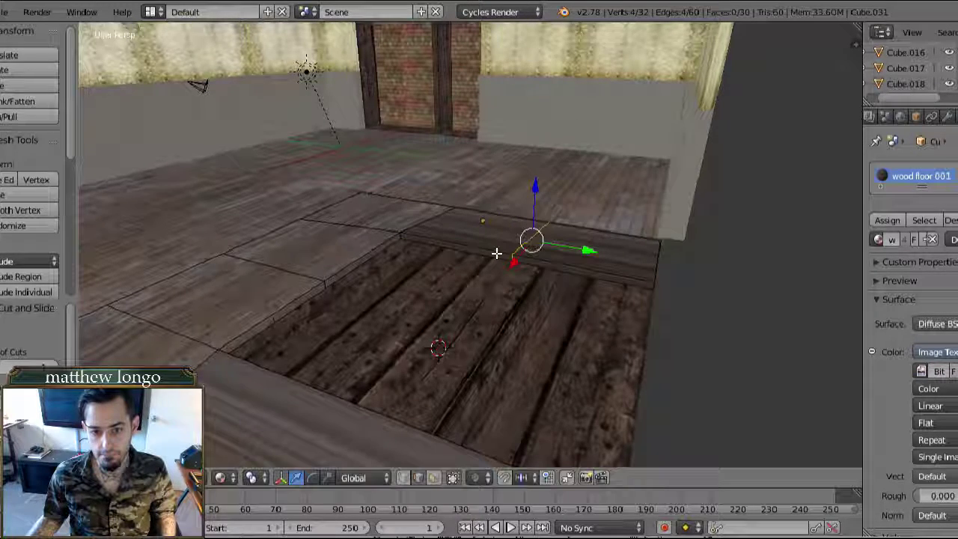
# - Switch to face selection and move the inner half of the cut strip's gap-facing side -1.594 along X
pyautogui.rightClick(497, 254)
pyautogui.hotkey('ctrl', 'Tab')
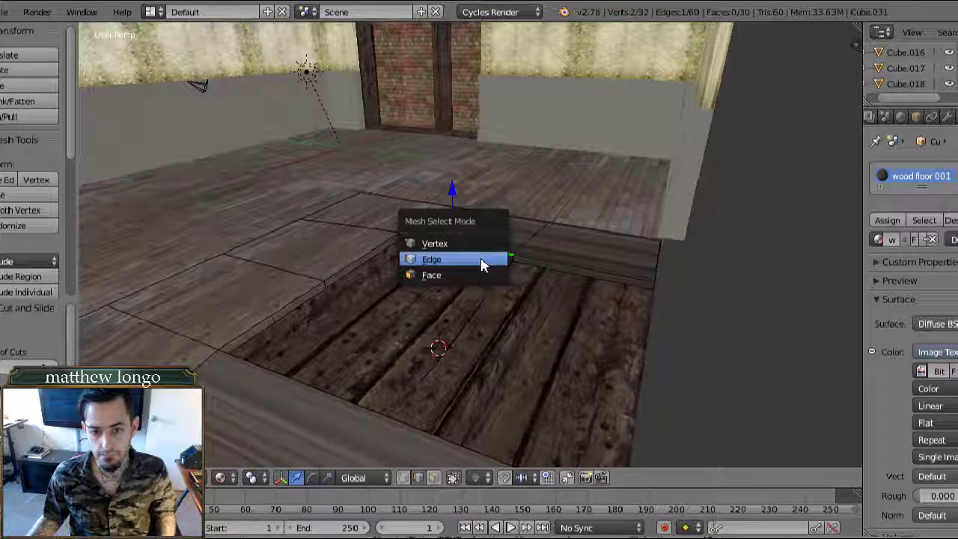
pyautogui.click(455, 275)
pyautogui.rightClick(464, 253)
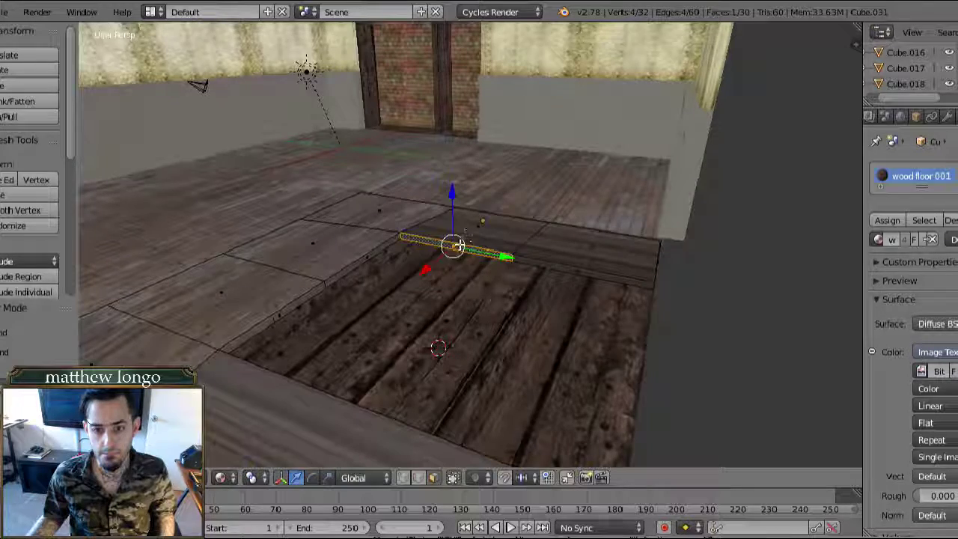
pyautogui.press('g')
pyautogui.click(453, 253)
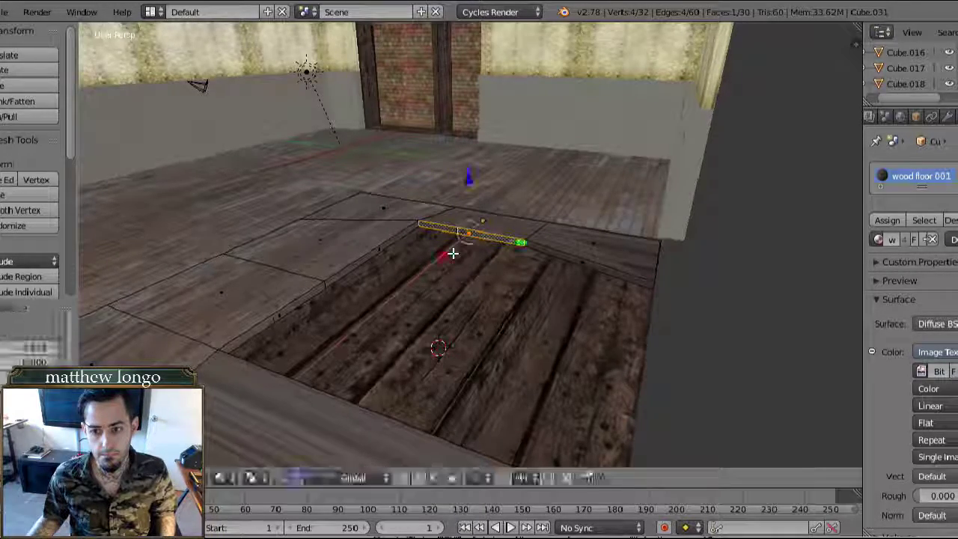
# - Select the back side face of the gap beside the opposite end strip and move it -2.363 along Y
pyautogui.moveTo(454, 253); pyautogui.dragTo(512, 364, button='middle')
pyautogui.scroll(-2, 531, 375)
pyautogui.moveTo(447, 417); pyautogui.dragTo(417, 408, button='middle')
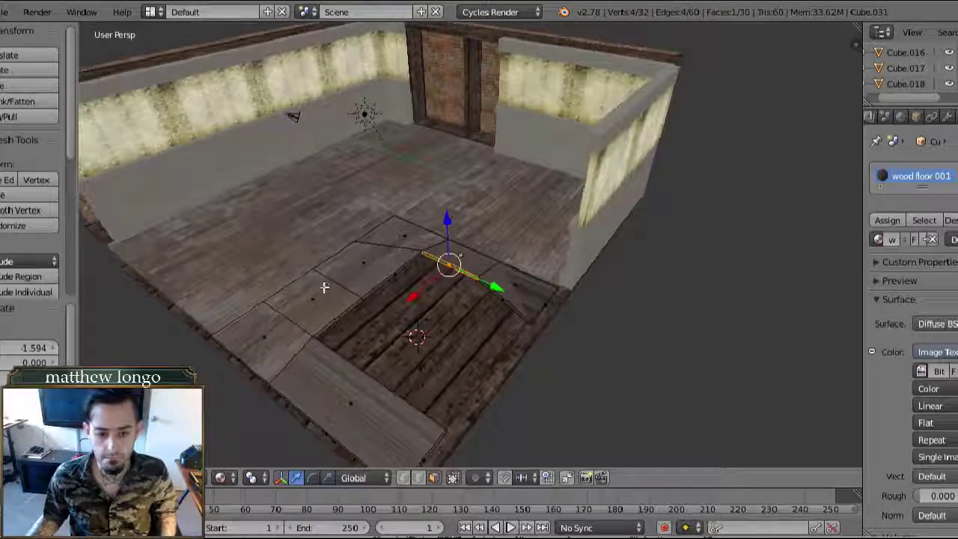
pyautogui.rightClick(342, 312)
pyautogui.rightClick(340, 316)
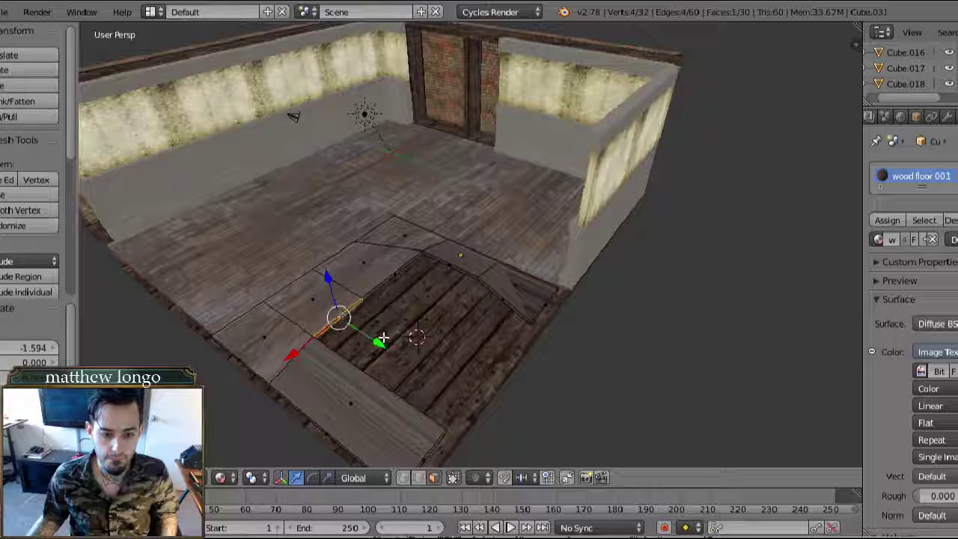
pyautogui.hotkey('shift', 'v')
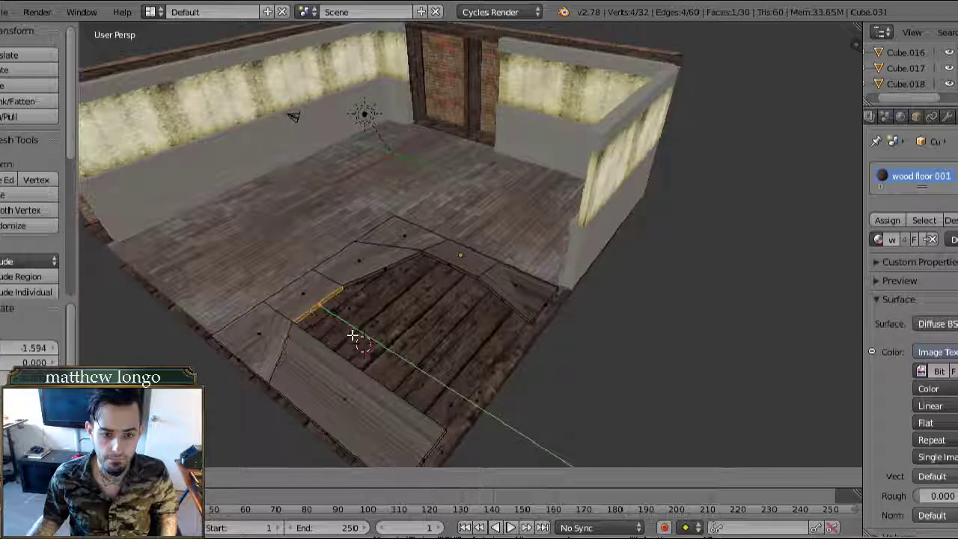
pyautogui.click(350, 333)
pyautogui.moveTo(353, 332)
pyautogui.mouseDown(button='middle')
pyautogui.moveTo(326, 323)
pyautogui.moveTo(212, 346)
pyautogui.moveTo(143, 302)
pyautogui.moveTo(257, 284)
pyautogui.moveTo(354, 321)
pyautogui.mouseUp(button='middle')
pyautogui.scroll(3, 257, 285)
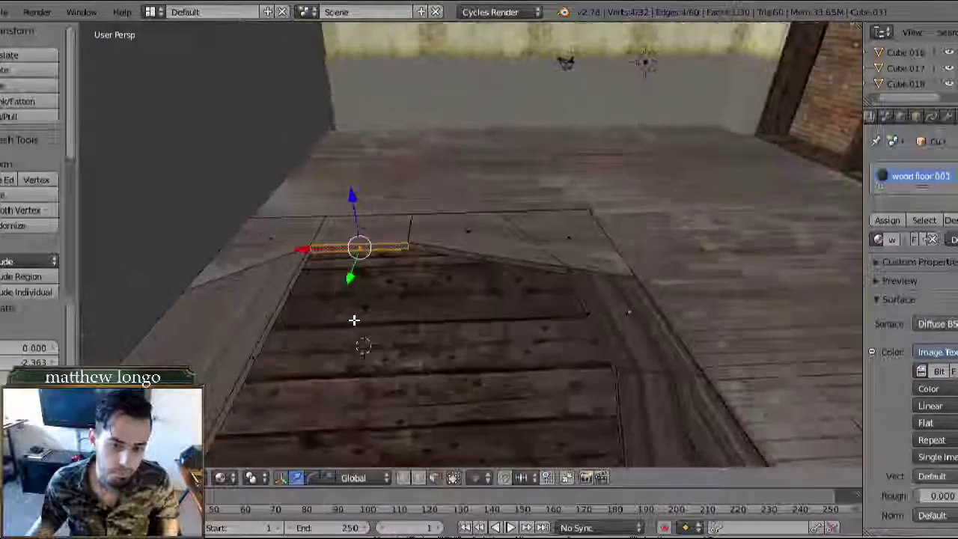
# - Add one loop cut across the long side strip of the opening, opposite the half-wall strip
pyautogui.rightClick(244, 368)
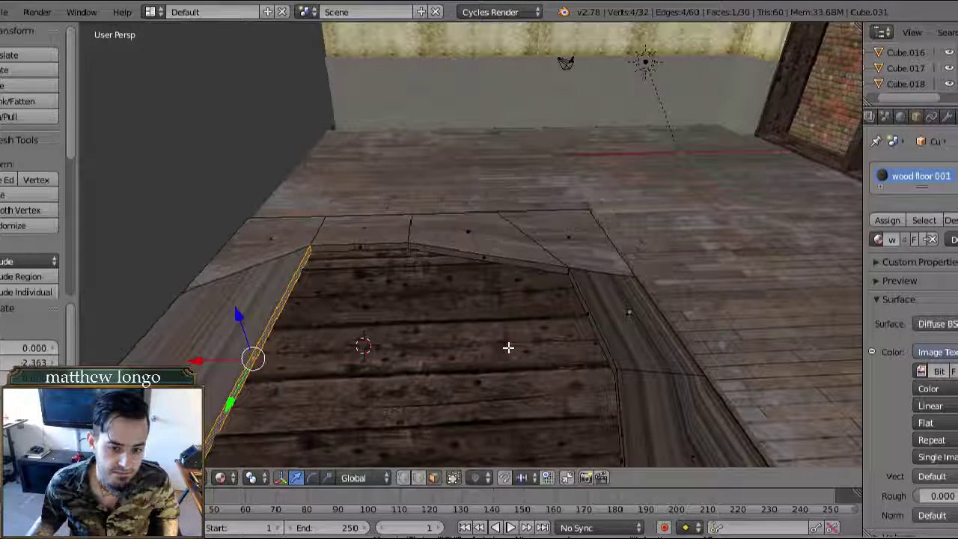
pyautogui.moveTo(349, 365); pyautogui.dragTo(338, 347, button='middle')
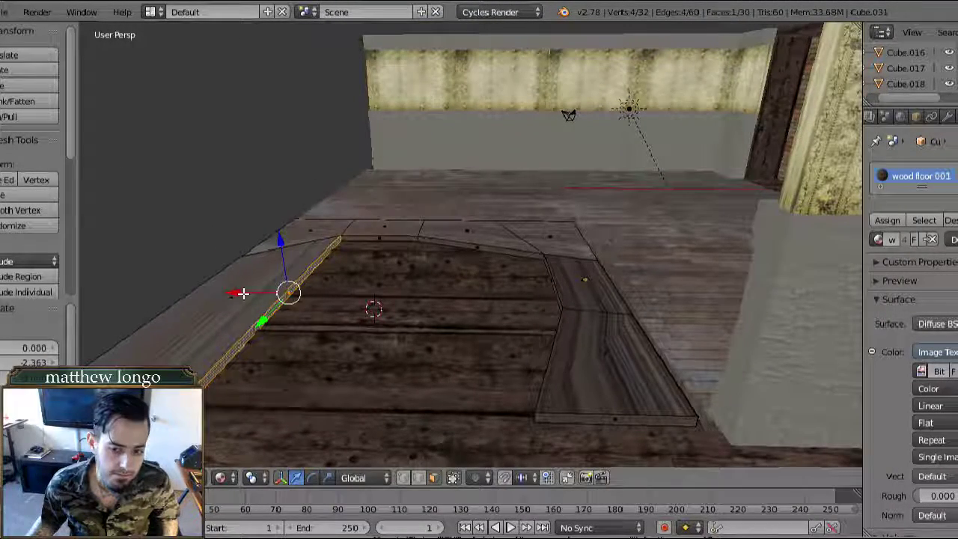
pyautogui.moveTo(246, 295); pyautogui.dragTo(259, 314)
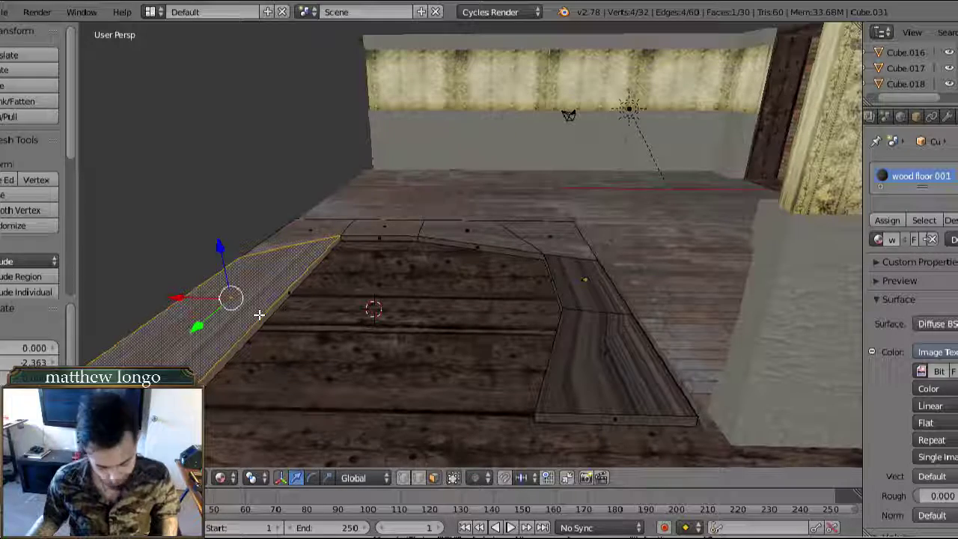
pyautogui.hotkey('ctrl', 'r')
pyautogui.click(259, 314)
pyautogui.click(256, 312)
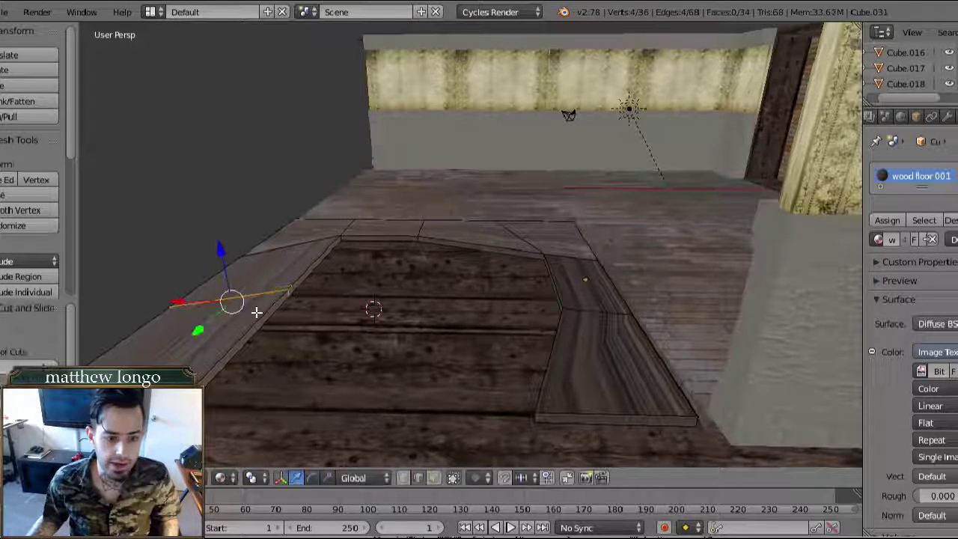
# - Select the new cut's short gap-facing edge and move it along X into the strip, widening the opening there
pyautogui.moveTo(374, 304); pyautogui.dragTo(377, 317, button='middle')
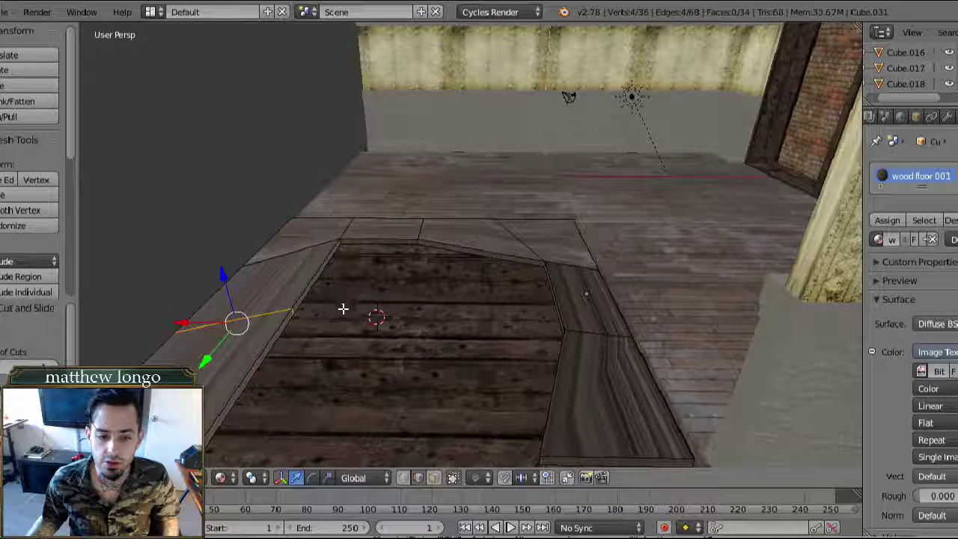
pyautogui.rightClick(291, 313)
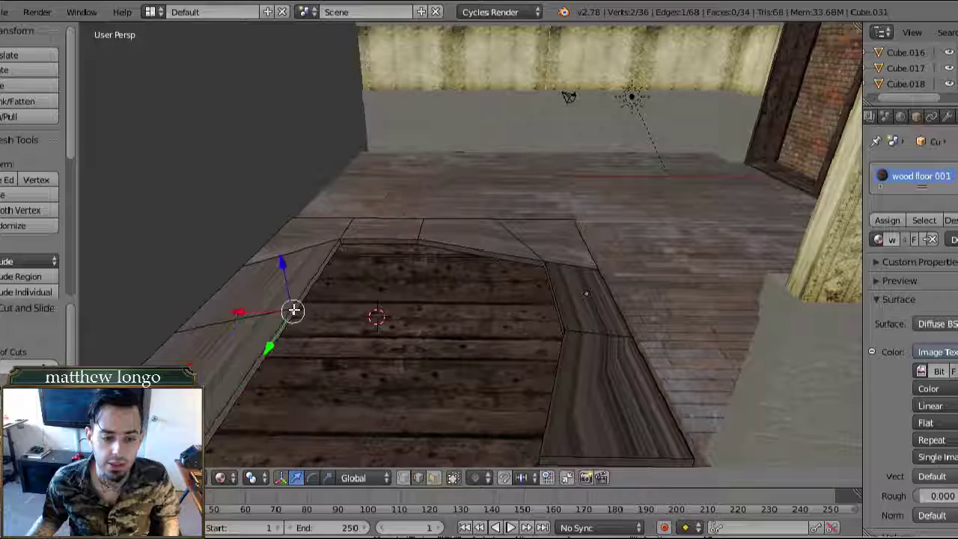
pyautogui.press('g')
pyautogui.press('x')
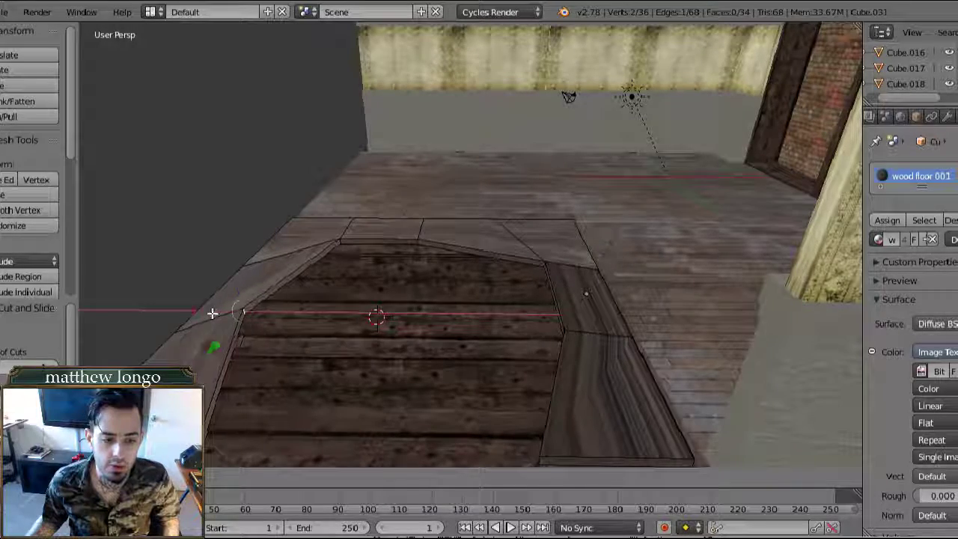